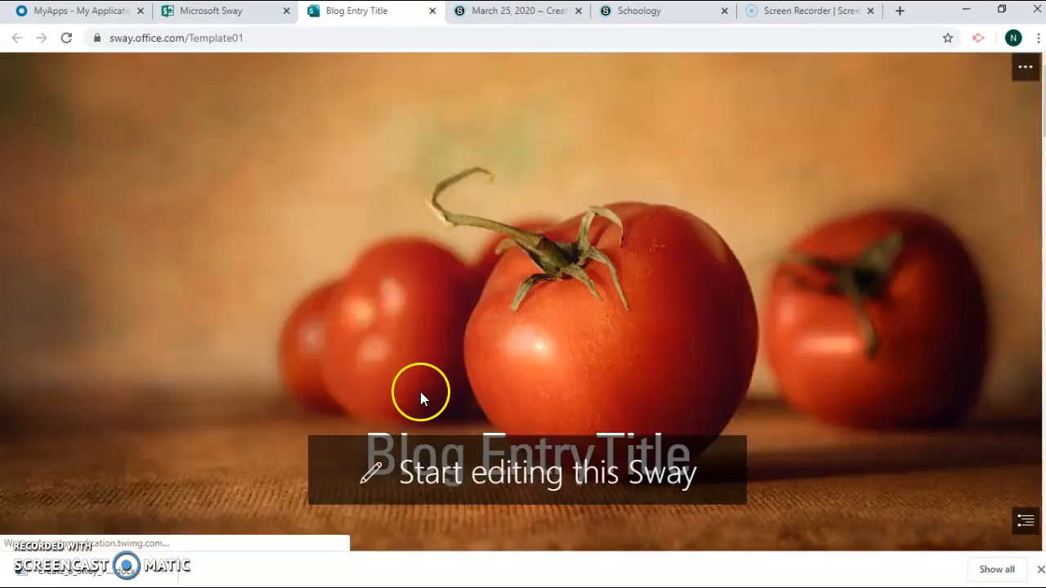
# Start editing the Blog Entry Title template and look through its storyline cards
pyautogui.click(459, 474)
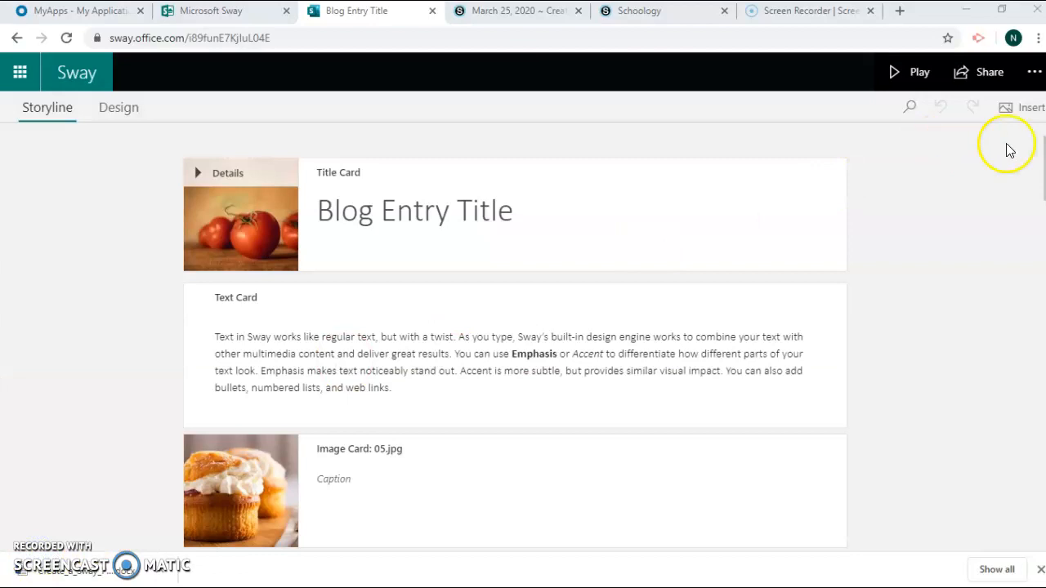
pyautogui.scroll(-6, 514, 335)
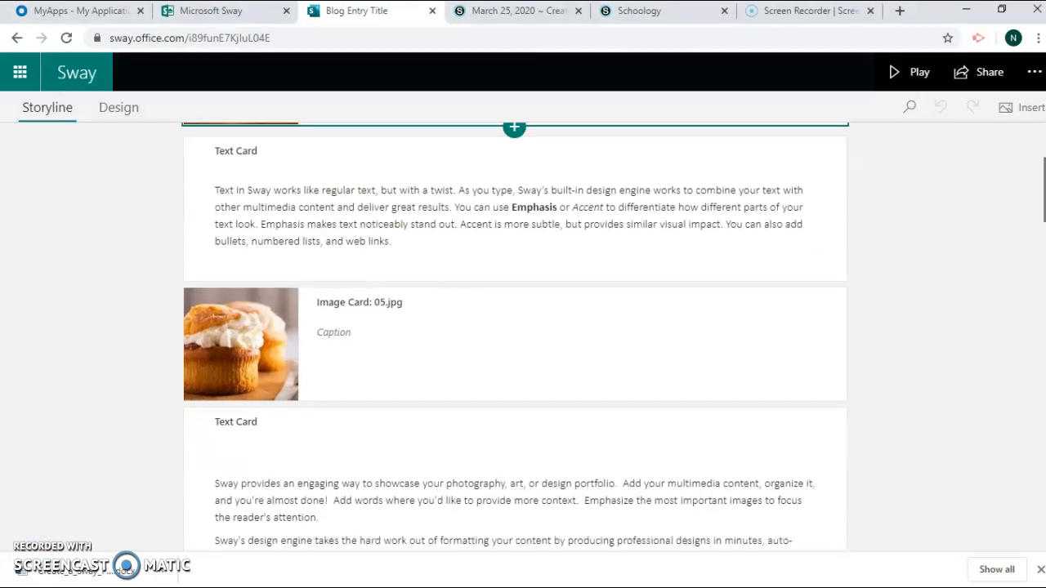
pyautogui.scroll(-6, 515, 335)
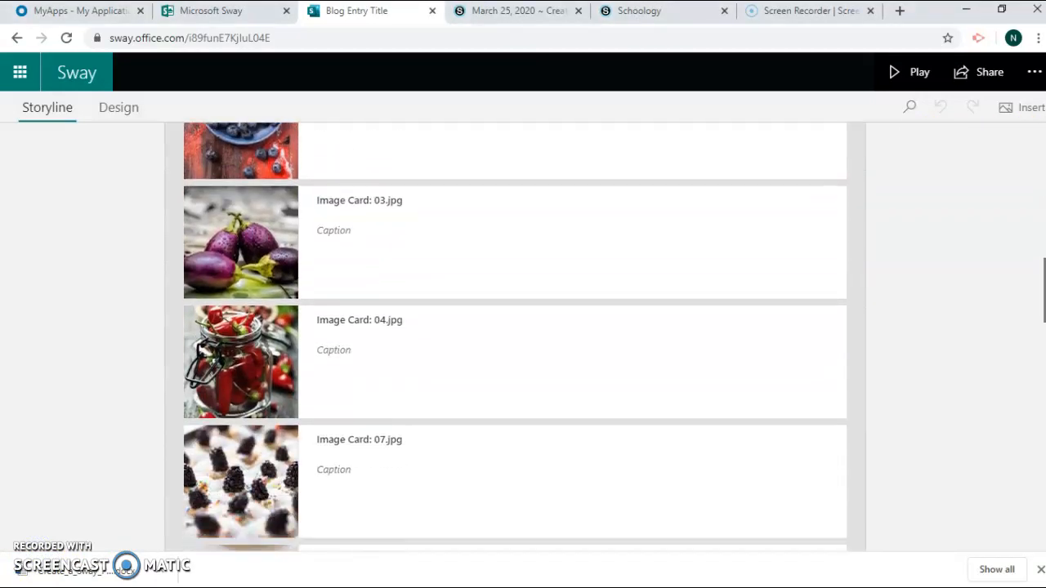
pyautogui.moveTo(1044, 290); pyautogui.dragTo(1029, 146)
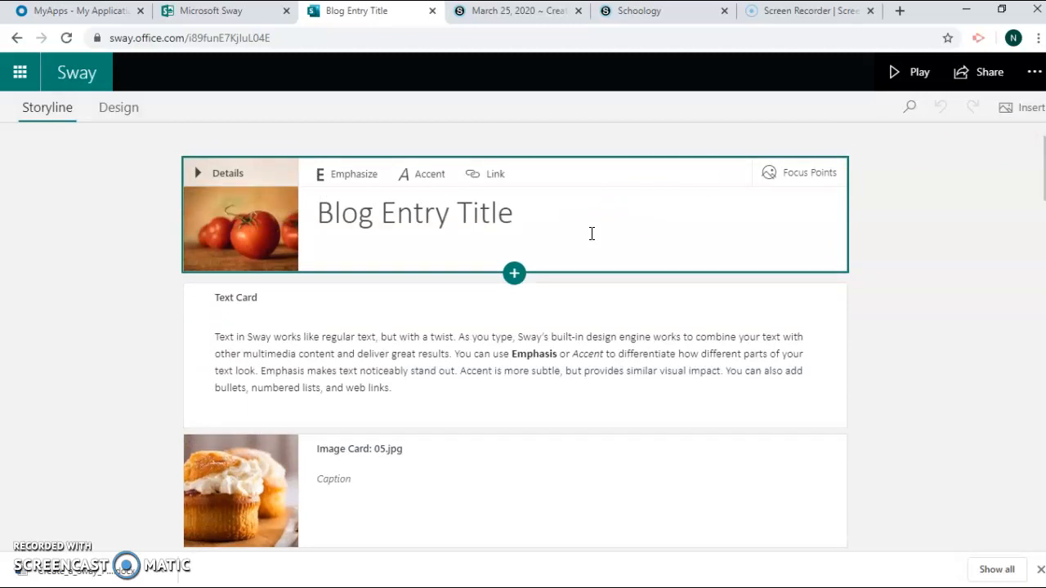
# Replace the title card's text with "All About Me!"
pyautogui.moveTo(574, 224); pyautogui.dragTo(312, 214)
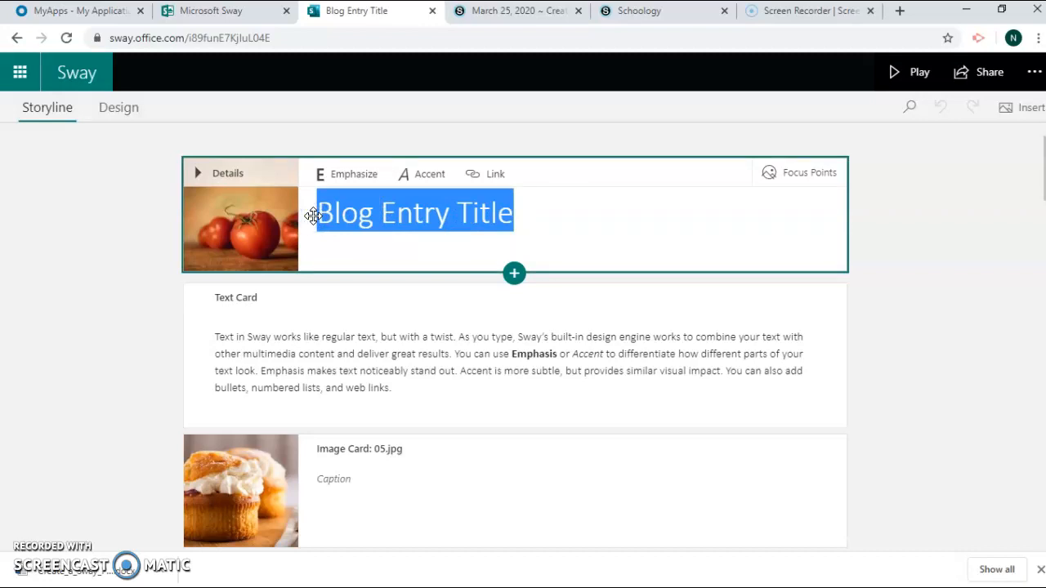
pyautogui.write('A')
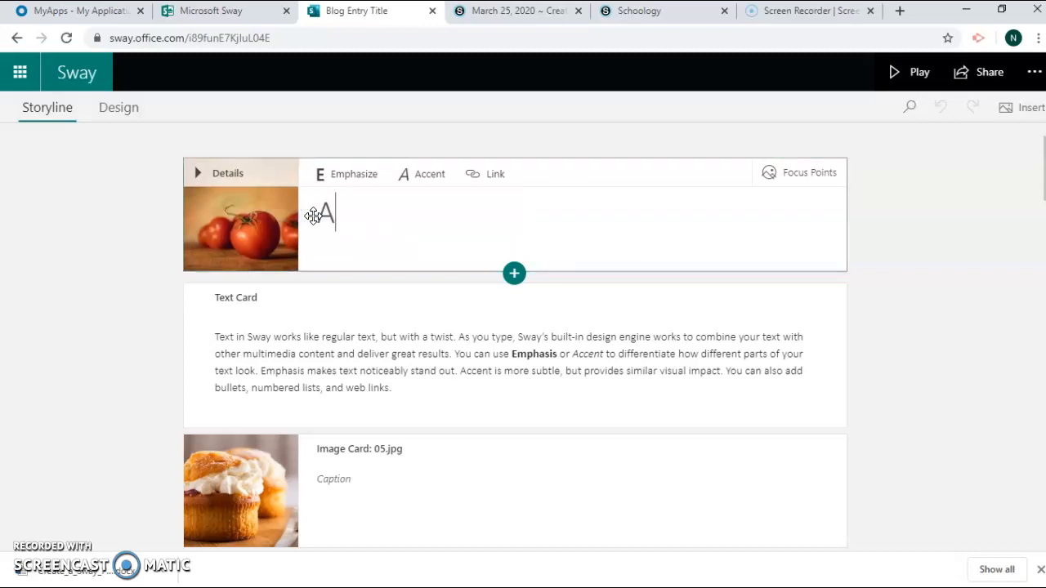
pyautogui.write('ll Abou')
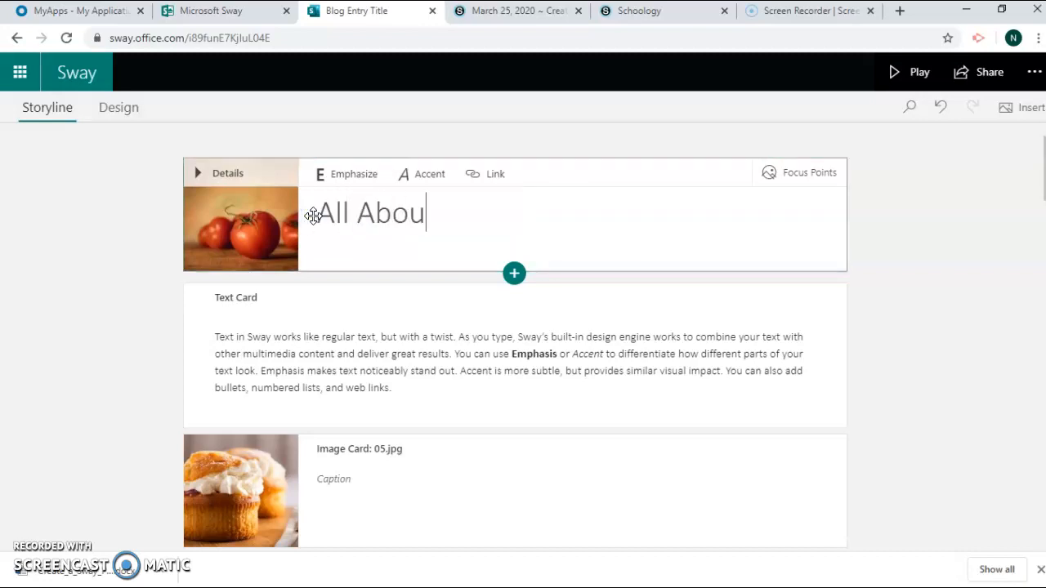
pyautogui.write('t Me!')
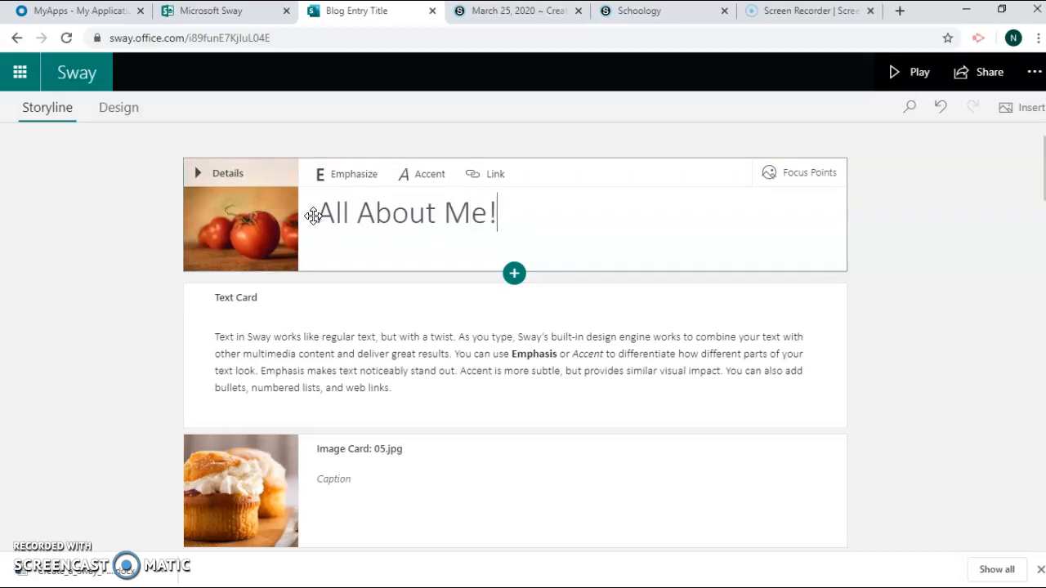
# Apply Emphasize formatting to the whole "All About Me!" title
pyautogui.click(445, 219)
pyautogui.moveTo(518, 212); pyautogui.dragTo(324, 212)
pyautogui.click(346, 174)
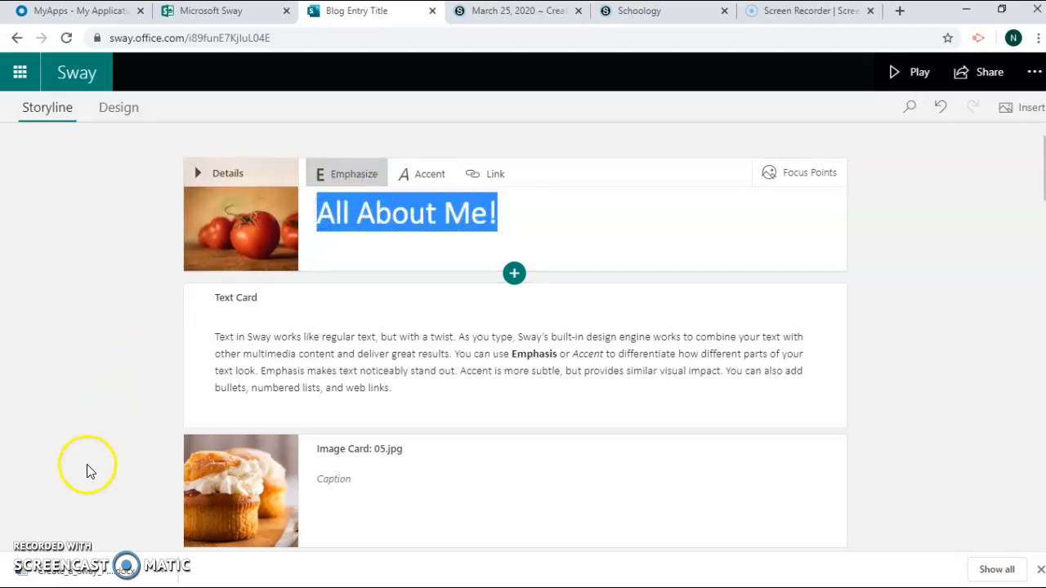
pyautogui.click(34, 548)
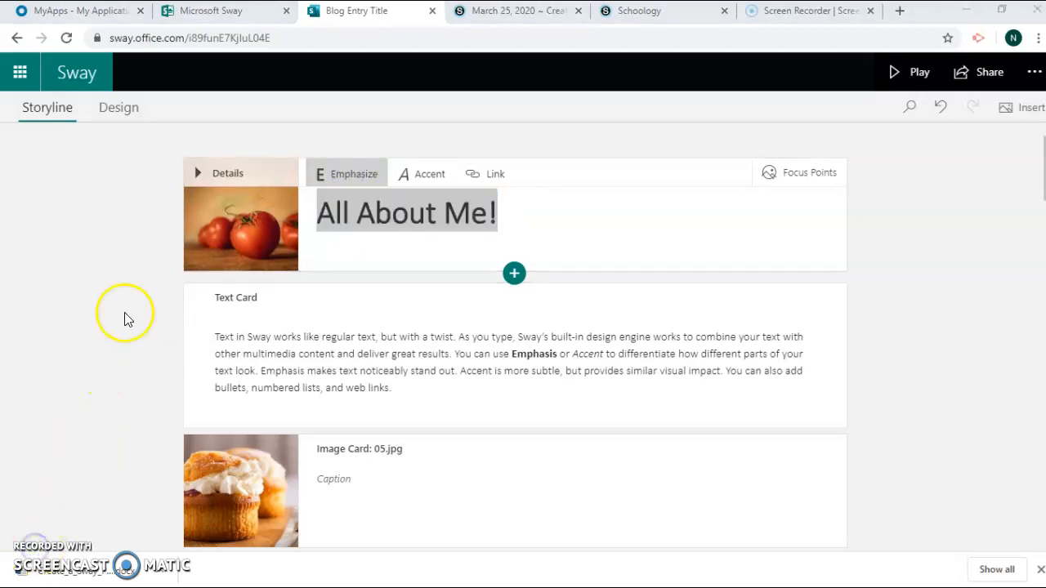
# Expand the title card's details and delete its tomato background image
pyautogui.click(198, 174)
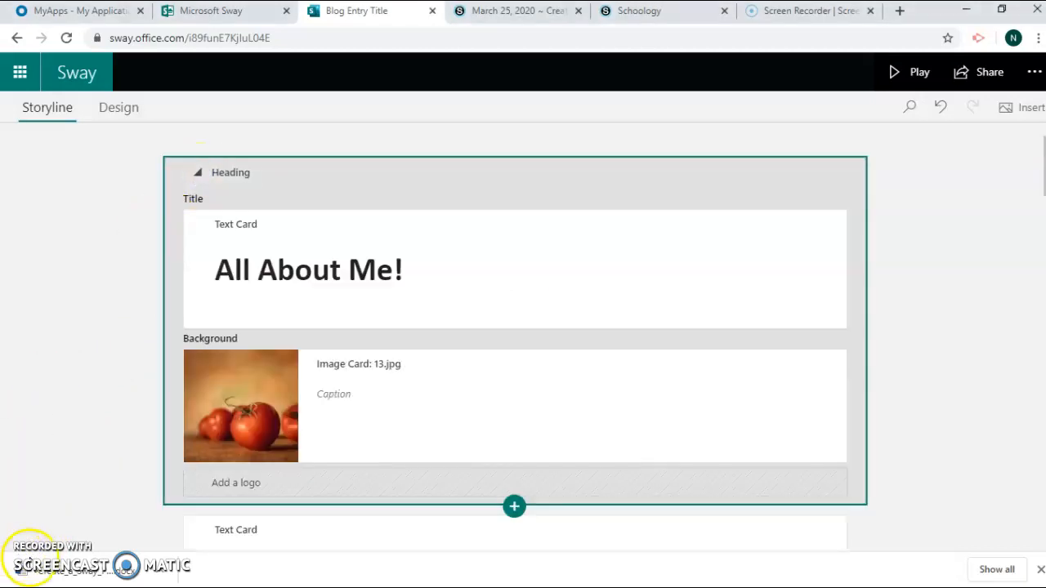
pyautogui.click(240, 409)
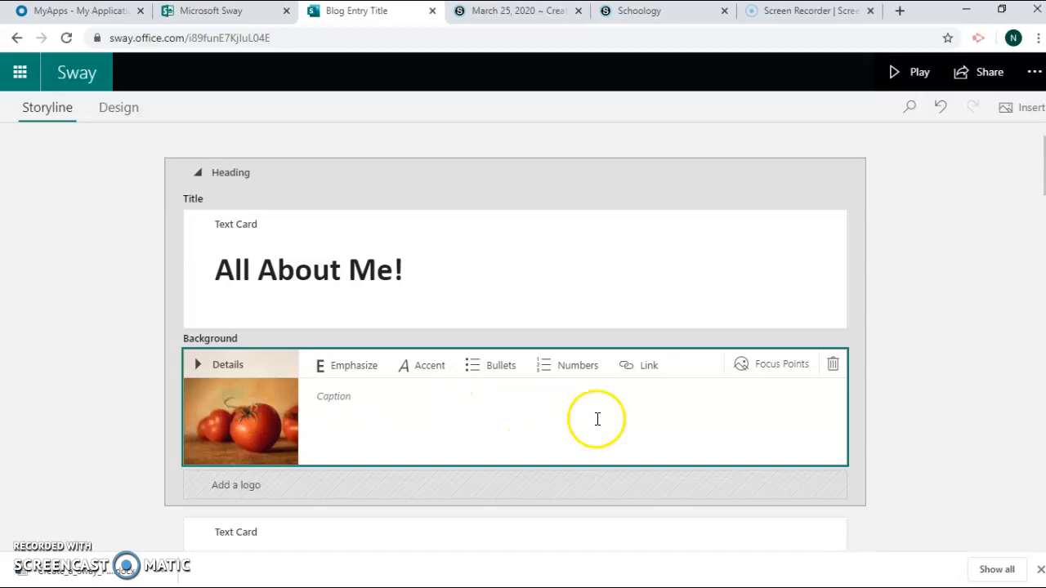
pyautogui.click(832, 366)
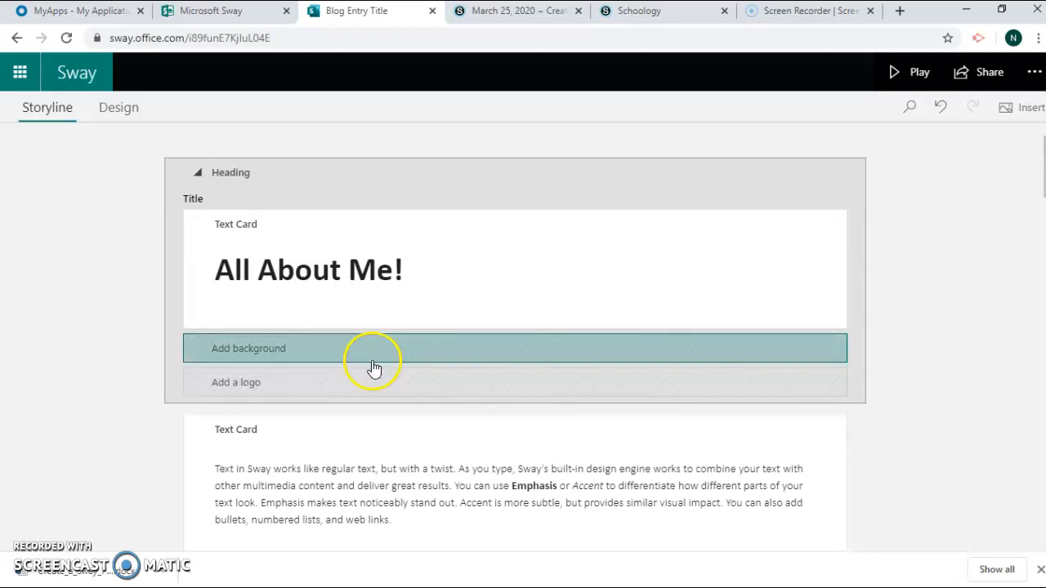
# Add Sunset.jpg from the device's Good Things folder as the title card's background
pyautogui.click(346, 356)
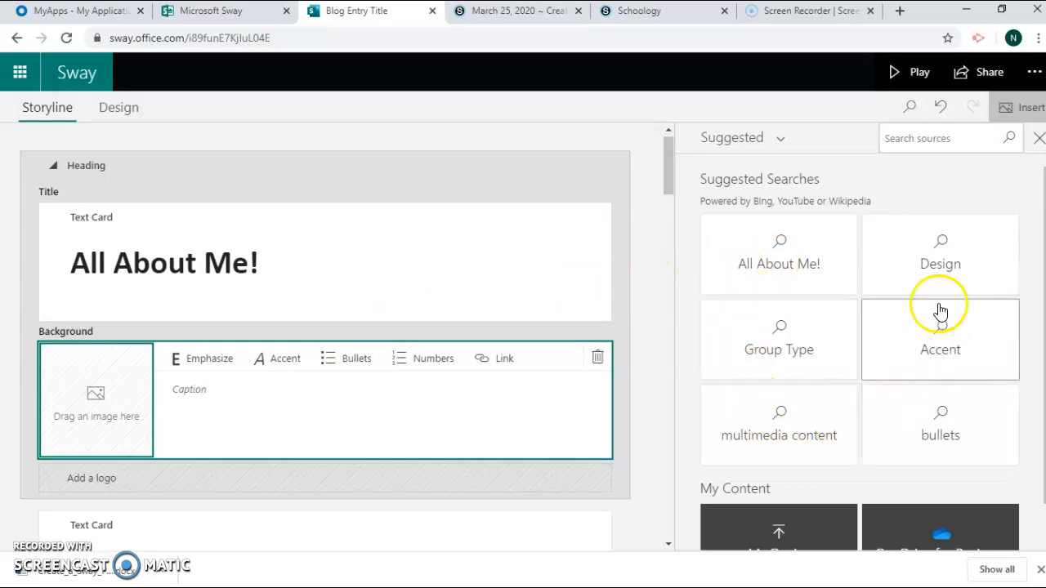
pyautogui.click(912, 137)
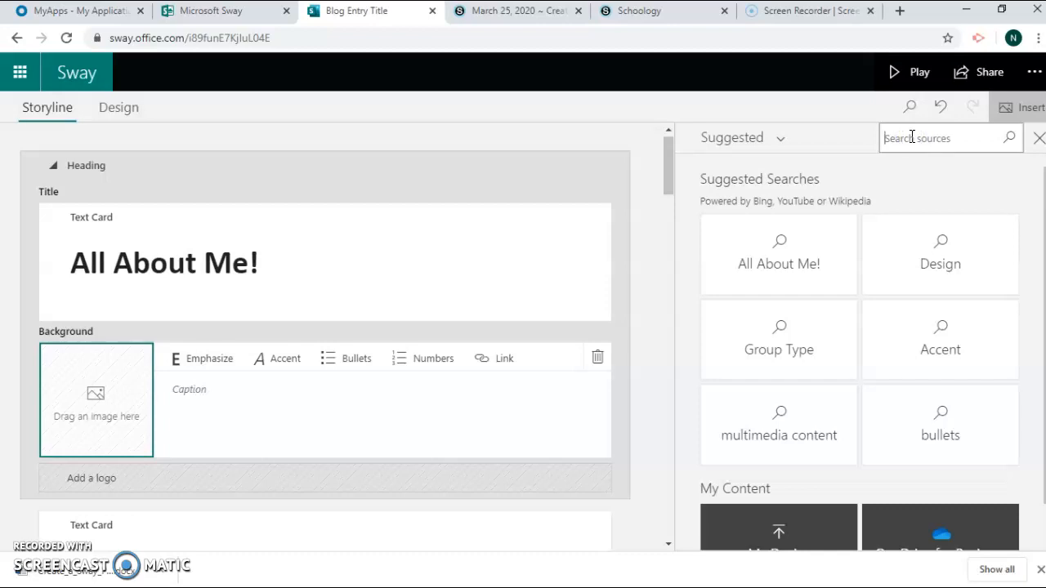
pyautogui.click(768, 139)
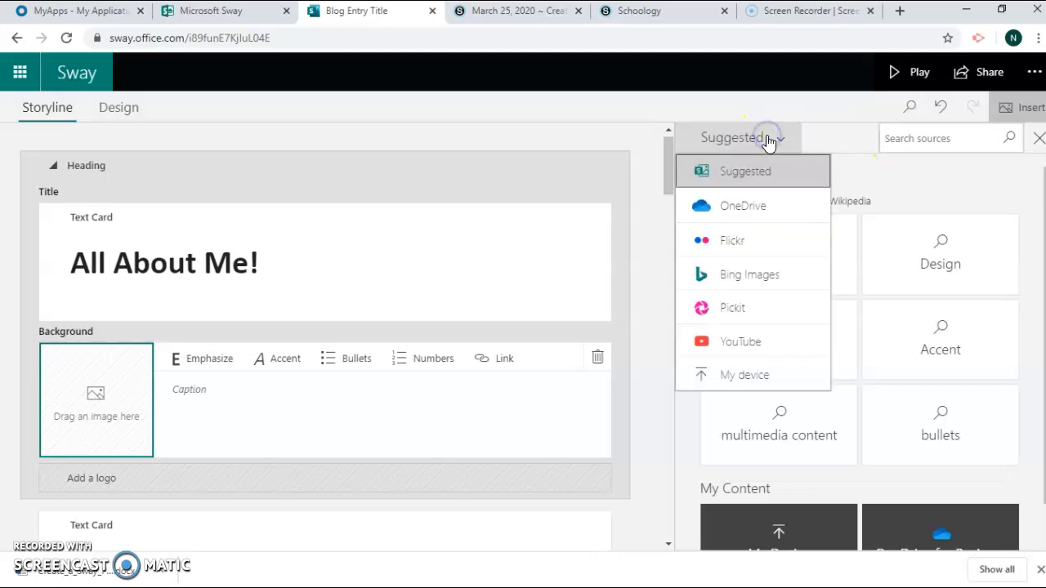
pyautogui.click(736, 376)
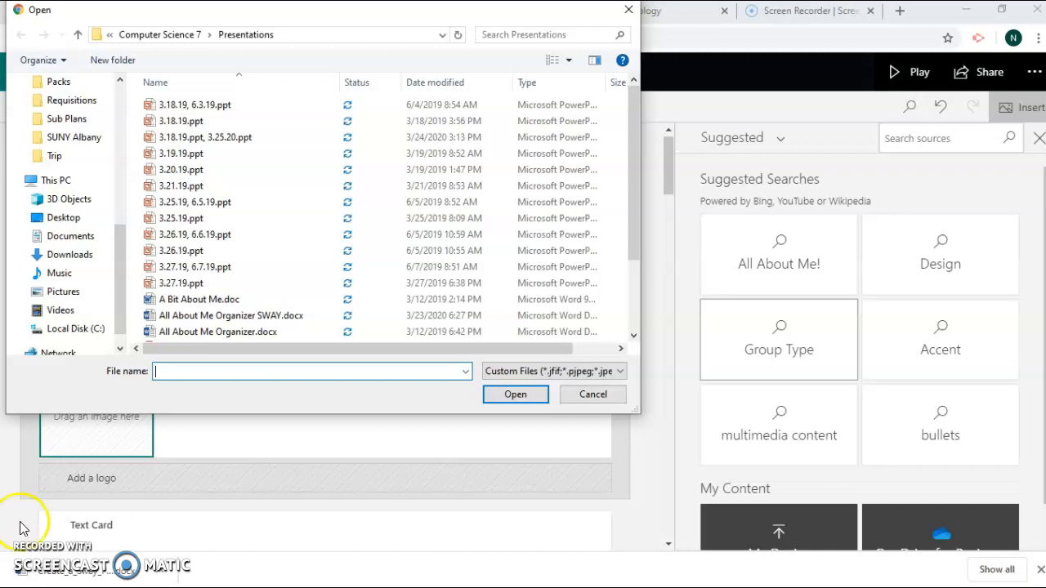
pyautogui.click(138, 485)
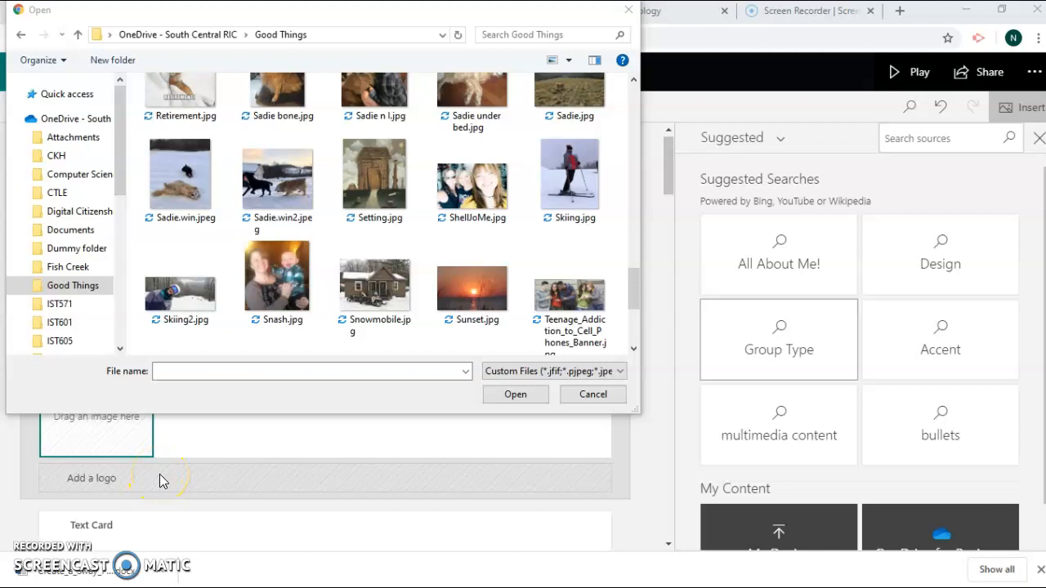
pyautogui.click(469, 291)
pyautogui.click(507, 393)
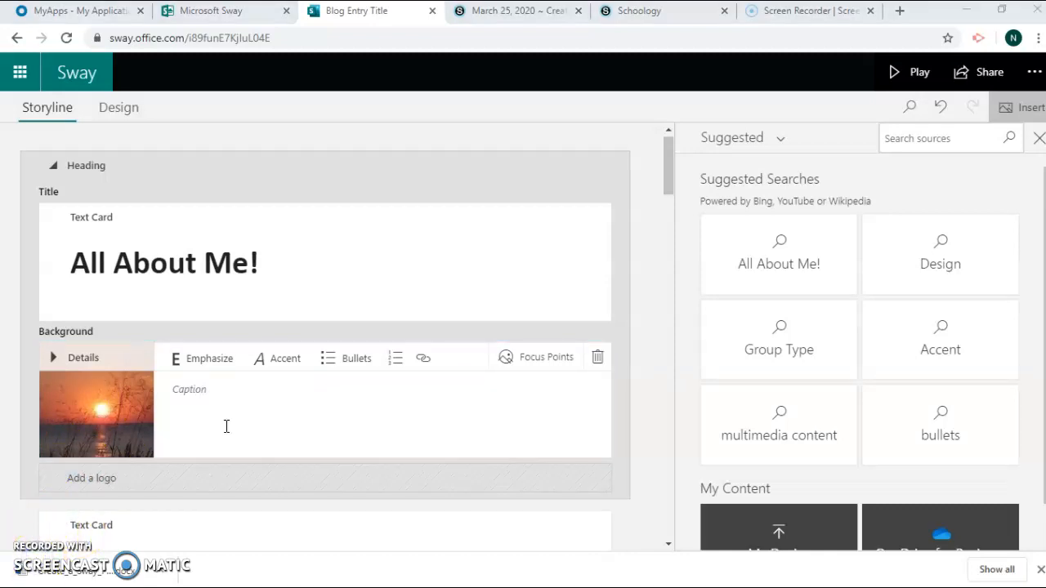
# Try four focus points on the sunset background, then mark the entire image as important instead
pyautogui.click(511, 358)
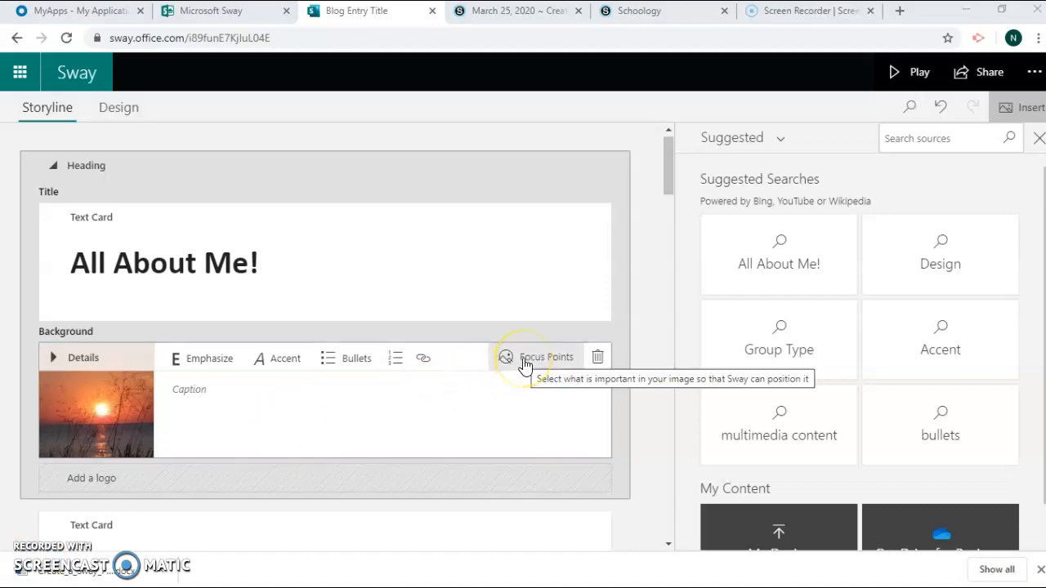
pyautogui.click(524, 363)
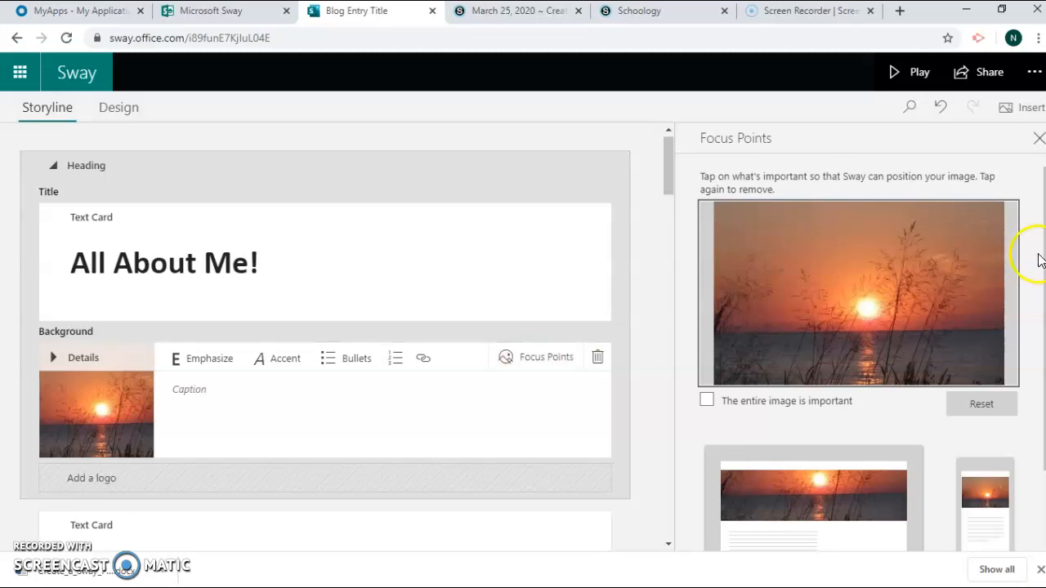
pyautogui.scroll(-1, 816, 442)
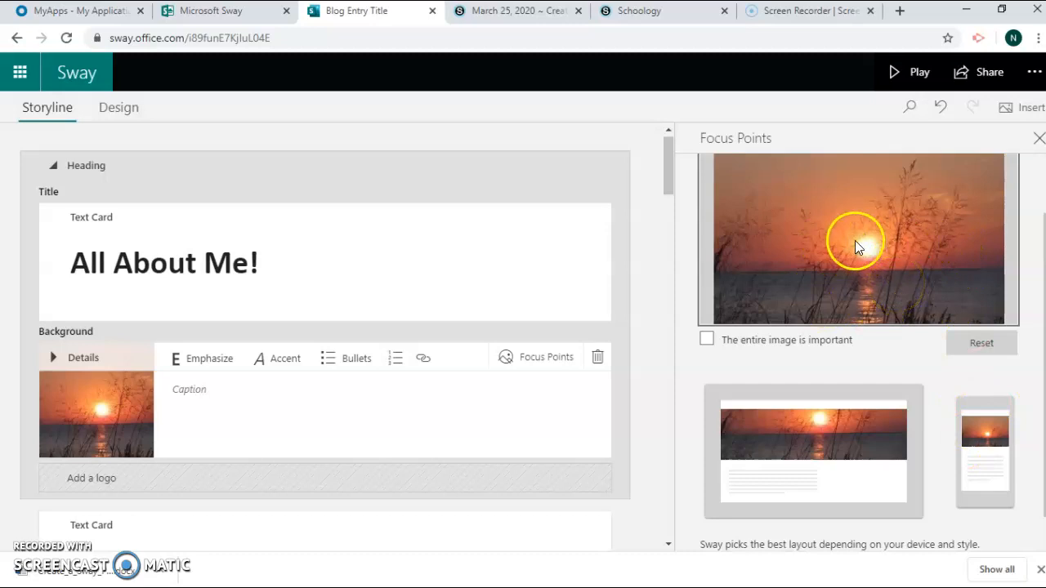
pyautogui.click(833, 233)
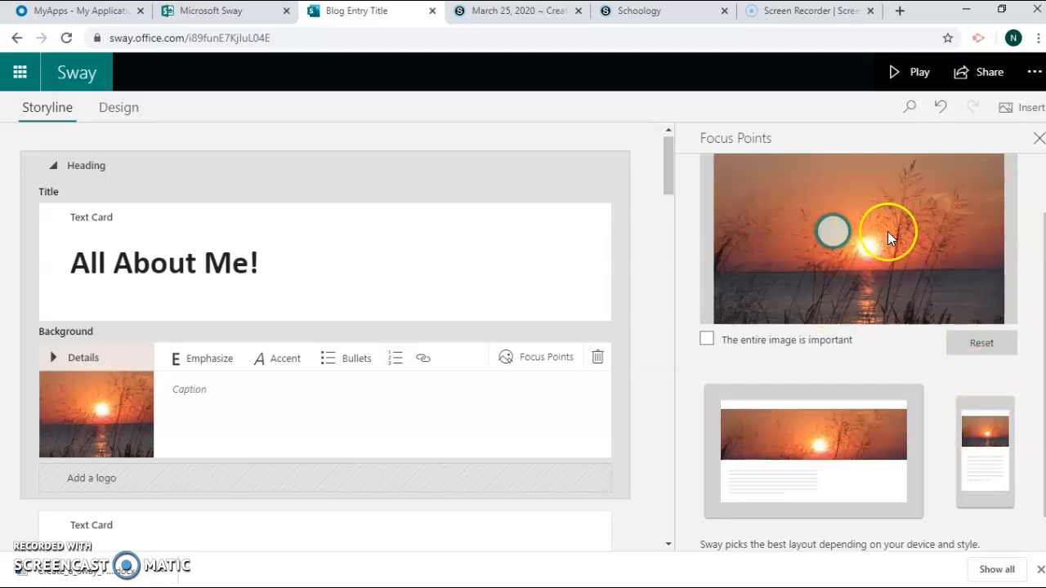
pyautogui.click(912, 212)
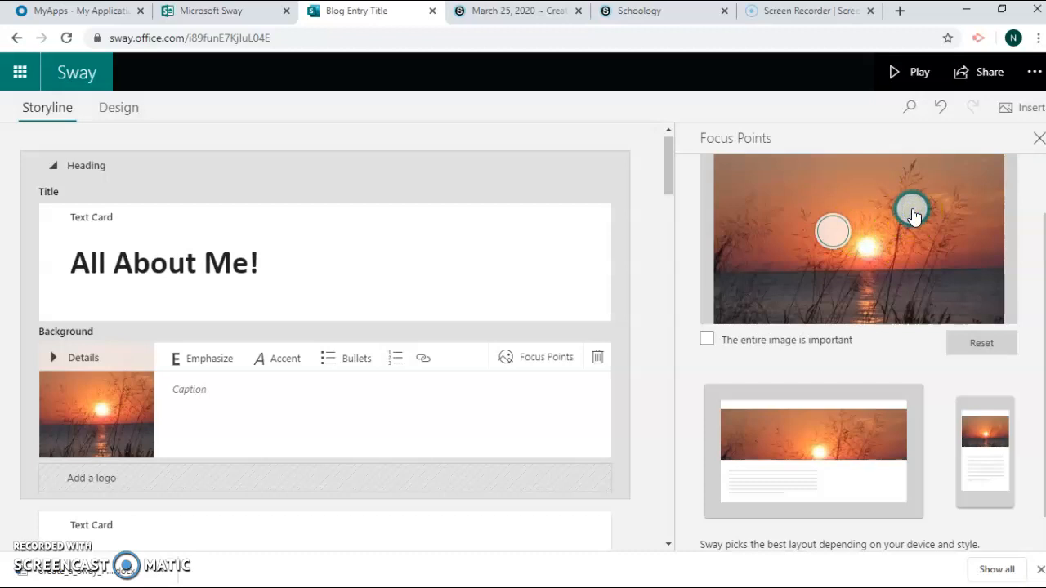
pyautogui.click(924, 300)
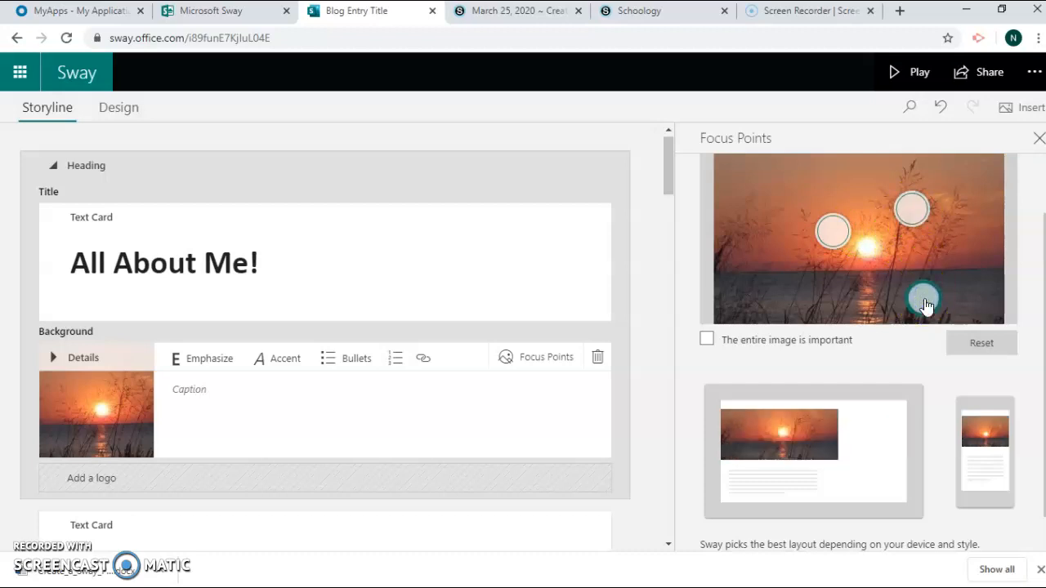
pyautogui.click(819, 297)
pyautogui.click(706, 341)
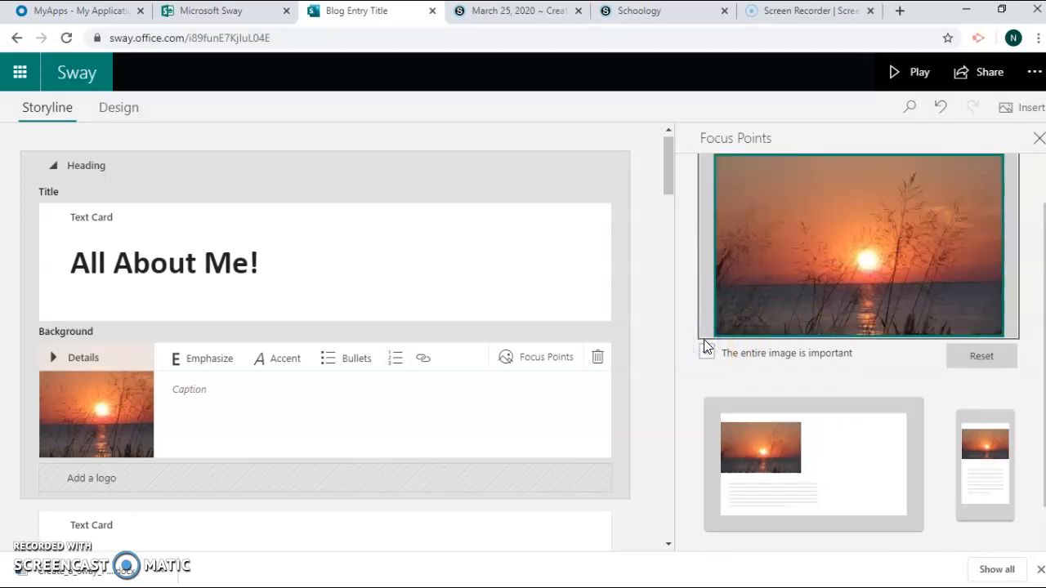
pyautogui.click(771, 336)
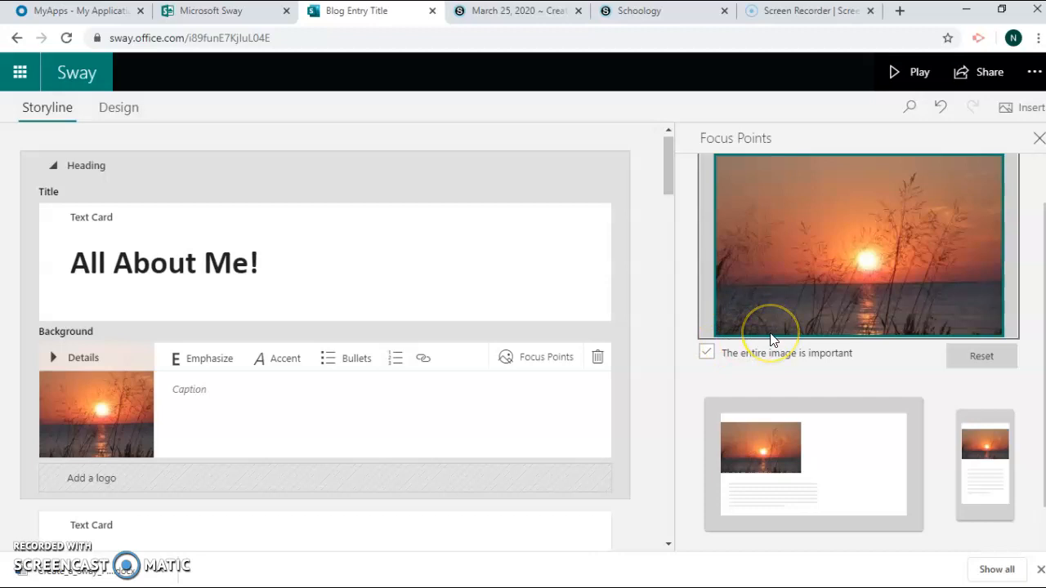
# Collapse the heading details back into the title card
pyautogui.click(169, 389)
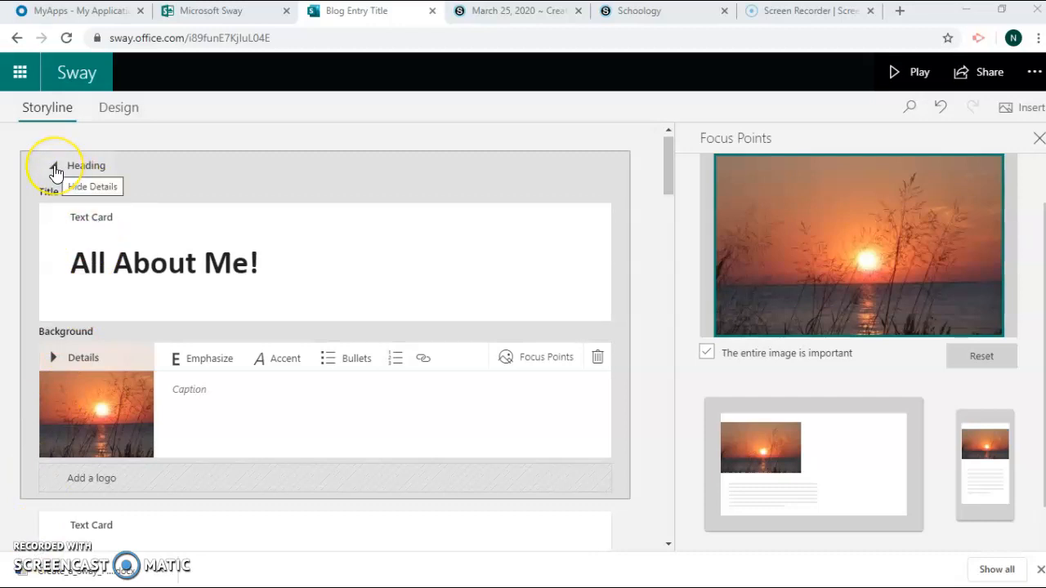
pyautogui.click(53, 170)
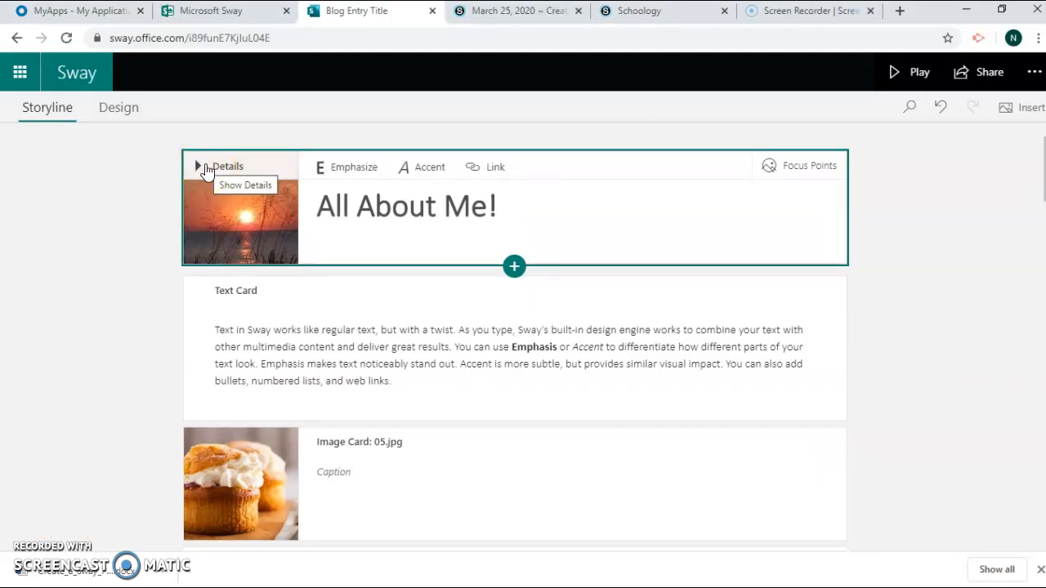
pyautogui.click(31, 552)
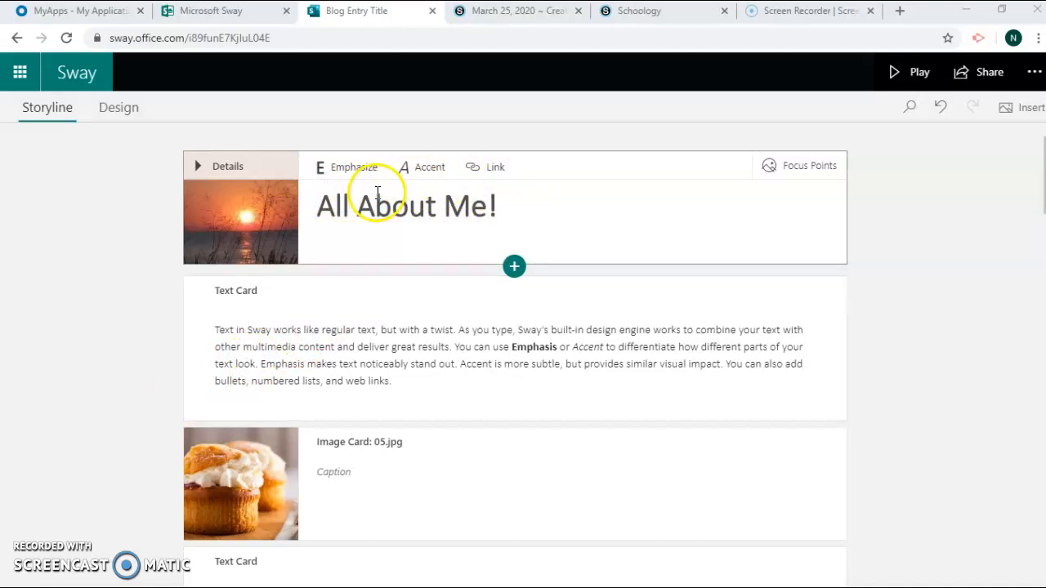
# Insert a Heading 1 card directly below the title card with the text "My Name..."
pyautogui.click(513, 267)
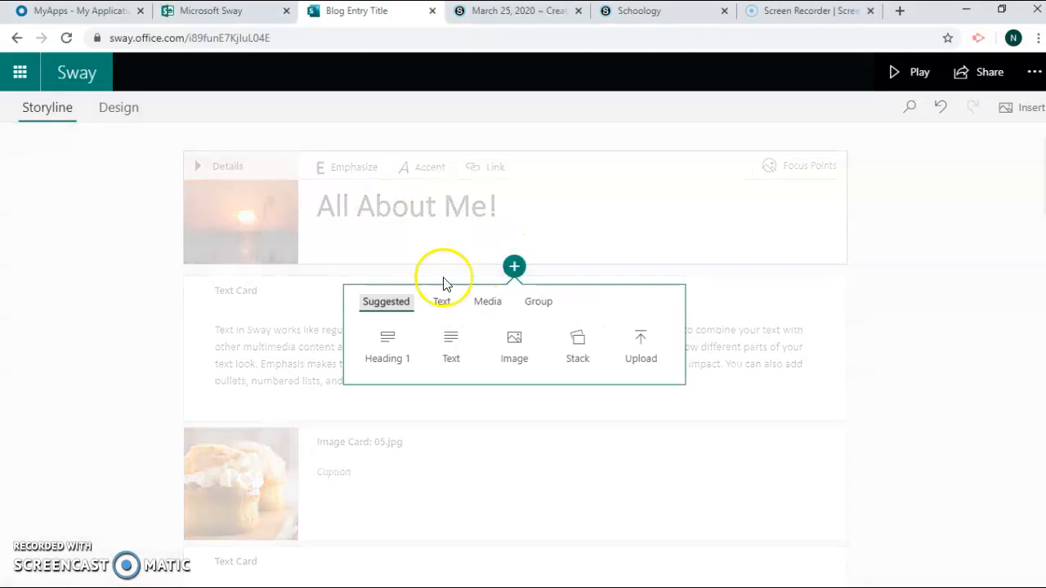
pyautogui.click(390, 341)
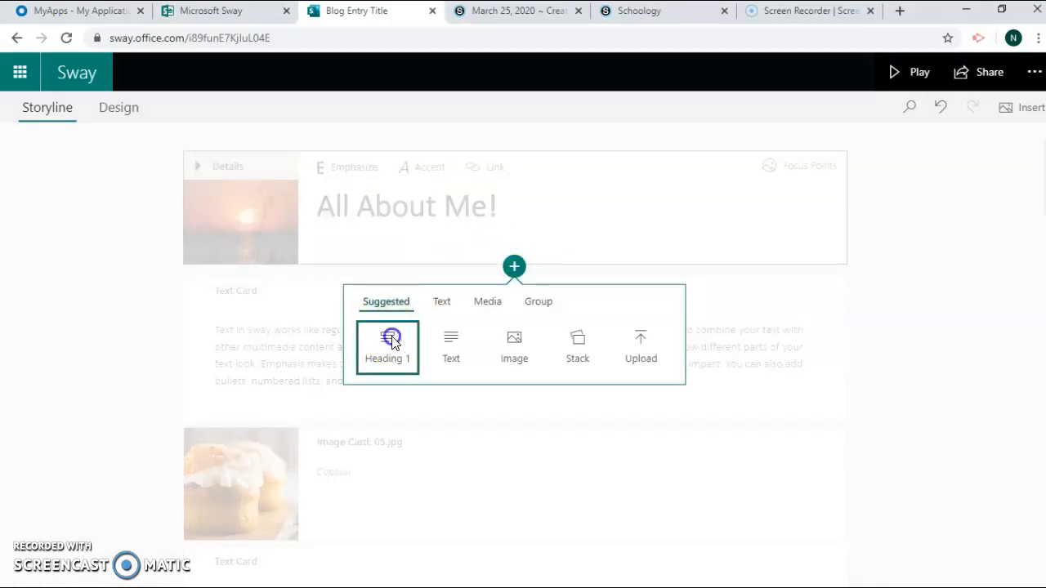
pyautogui.click(369, 364)
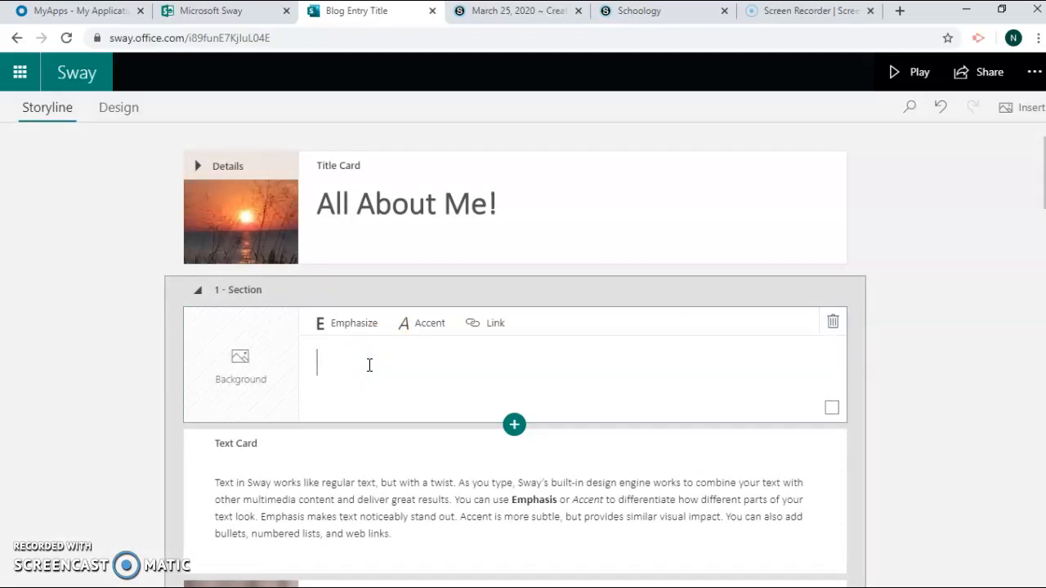
pyautogui.write('My Name...')
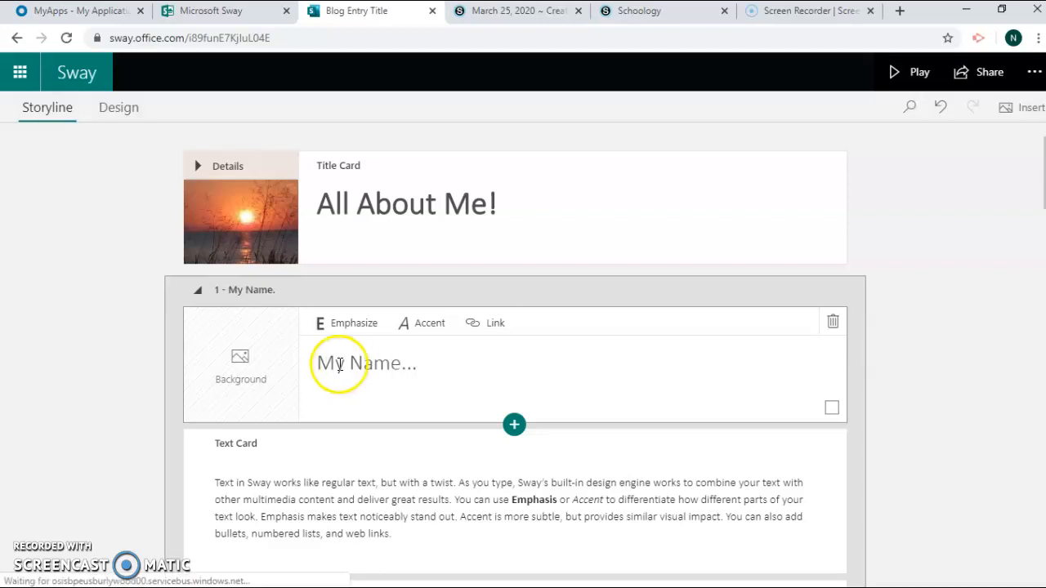
# Emphasize the entire "My Name..." heading text
pyautogui.moveTo(318, 362); pyautogui.dragTo(426, 358)
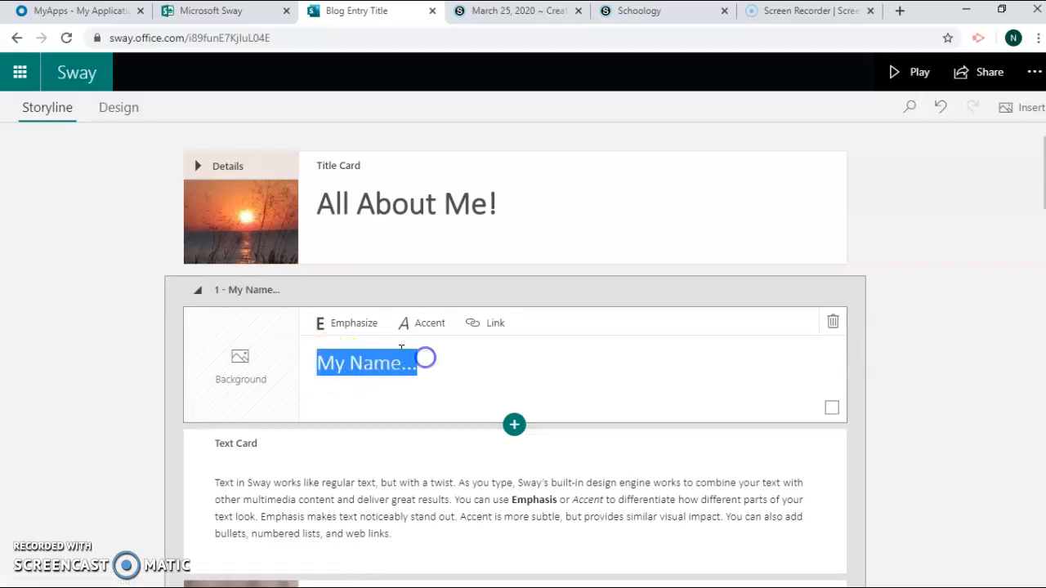
pyautogui.click(356, 332)
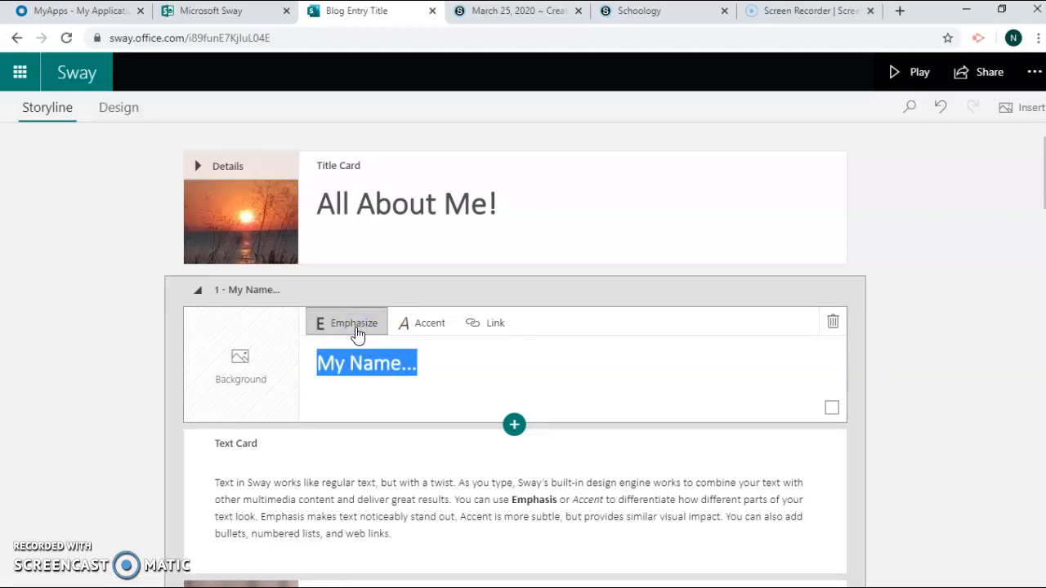
pyautogui.click(27, 562)
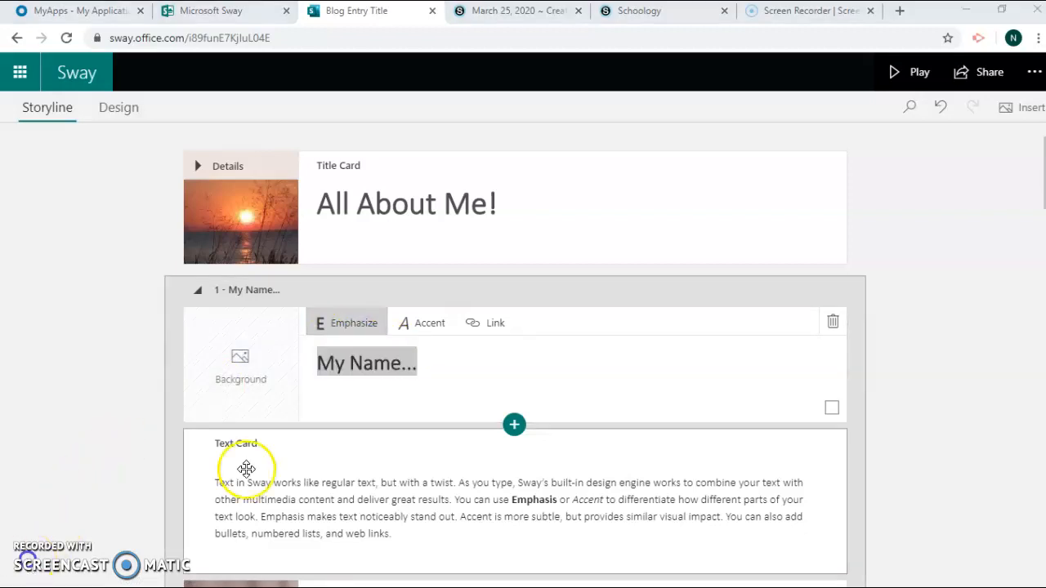
# Insert an image card directly below the "My Name..." heading and fill it with the photo of the woman holding a child
pyautogui.click(514, 424)
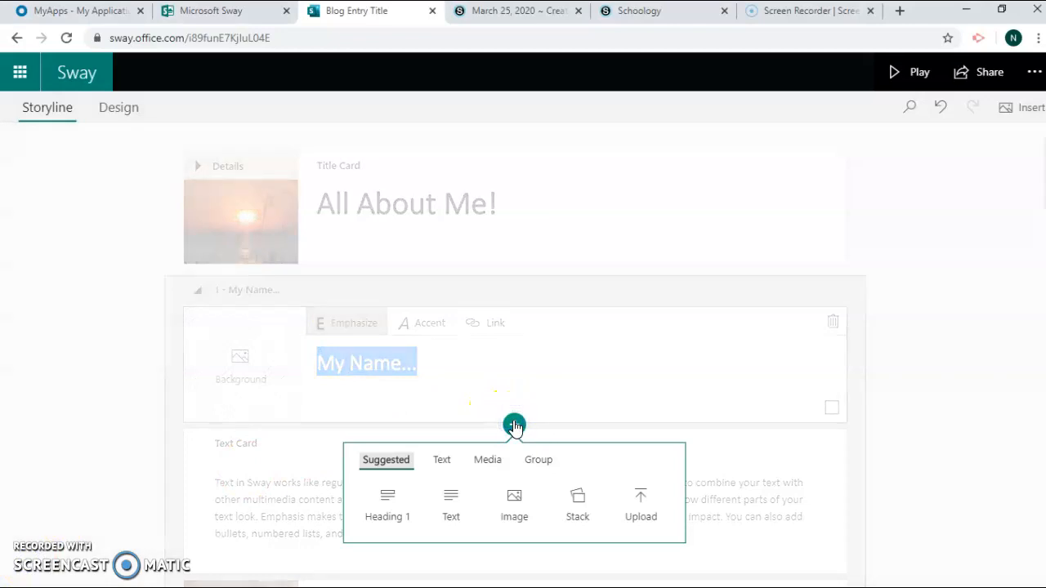
pyautogui.click(514, 499)
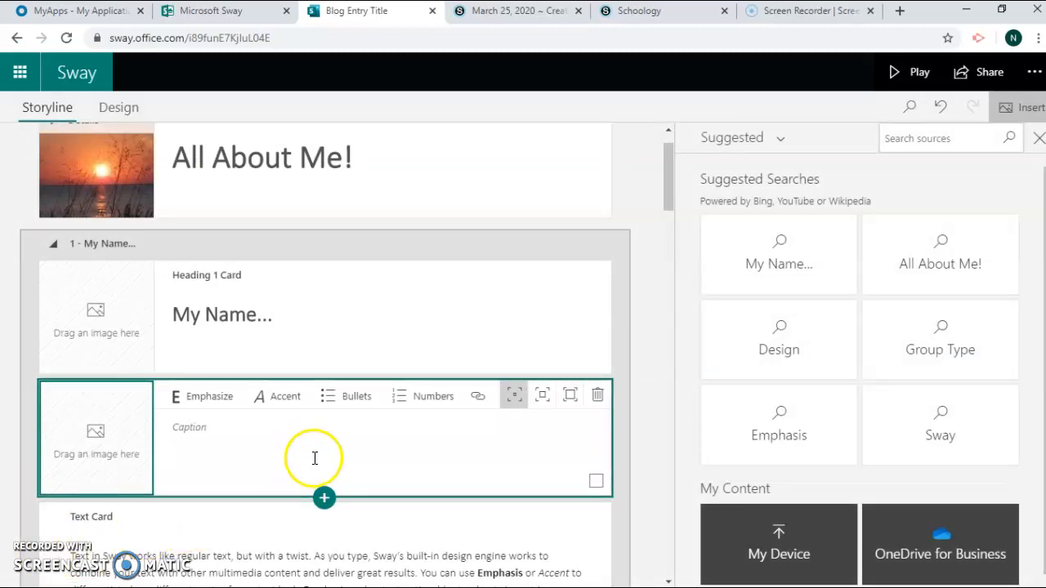
pyautogui.click(922, 135)
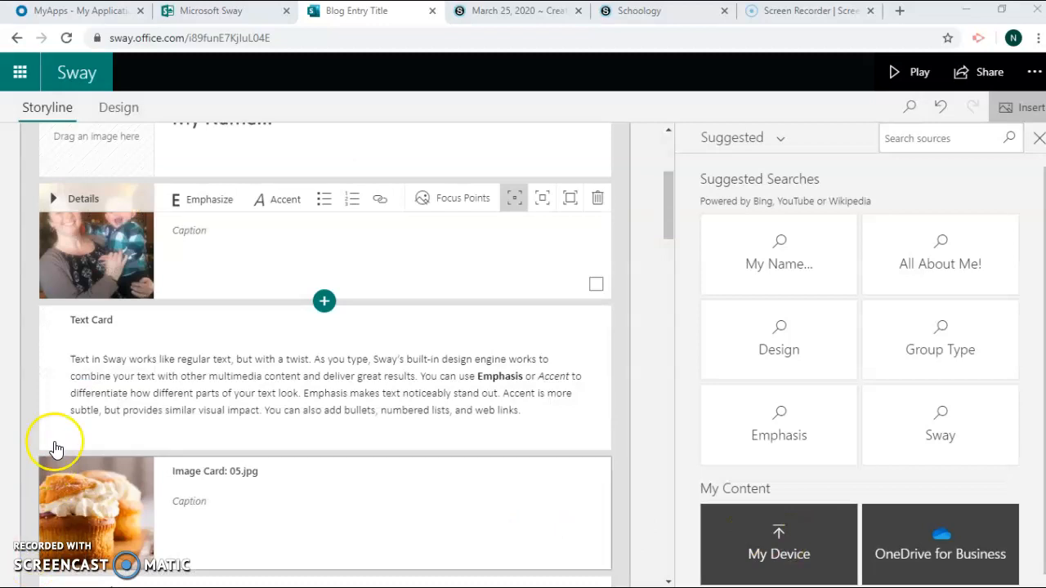
# Clear the sample text from the text card below the photo and raise the card's emphasis one level above Subtle
pyautogui.click(109, 355)
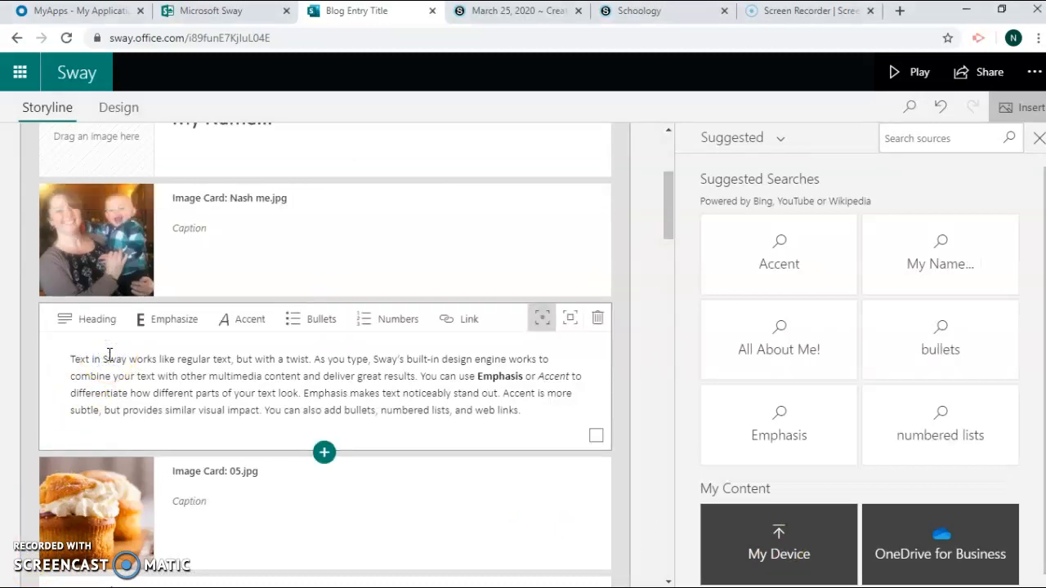
pyautogui.click(69, 358)
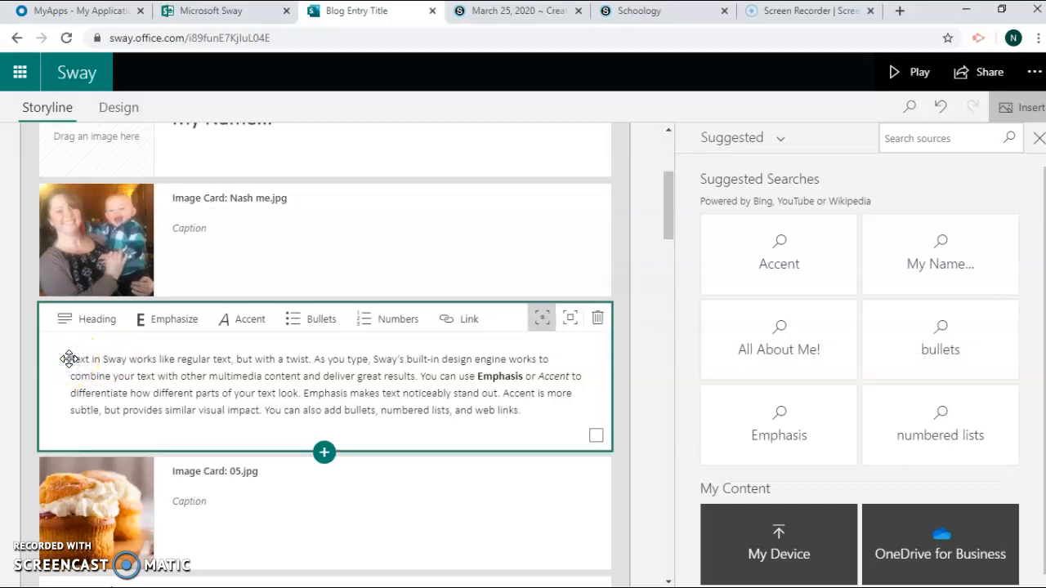
pyautogui.click(71, 360)
pyautogui.moveTo(72, 360); pyautogui.dragTo(559, 400)
pyautogui.keyDown('shift'); pyautogui.click(553, 408); pyautogui.keyUp('shift')
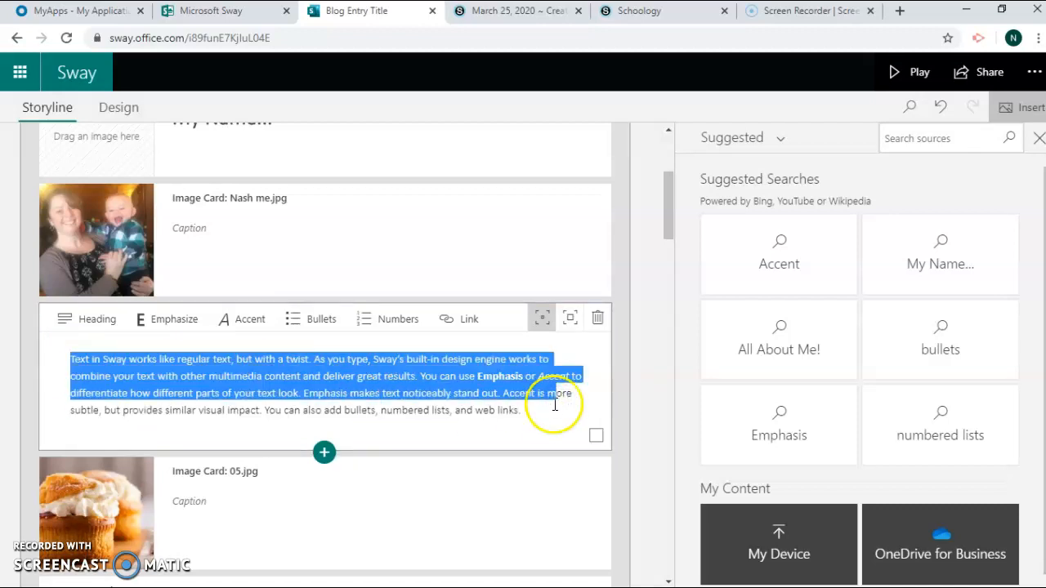
pyautogui.press('BackSpace')
pyautogui.click(140, 467)
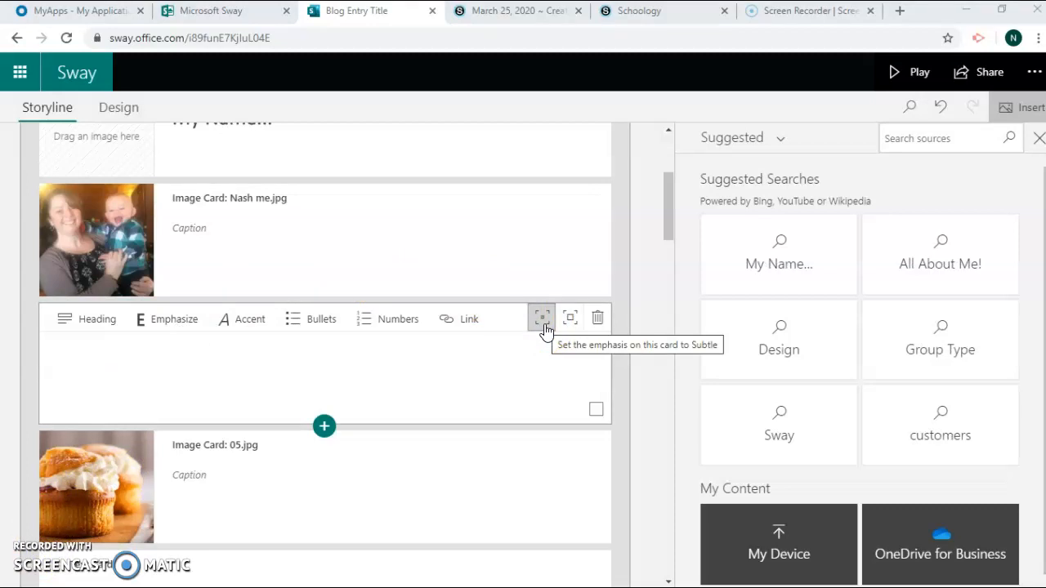
pyautogui.click(568, 321)
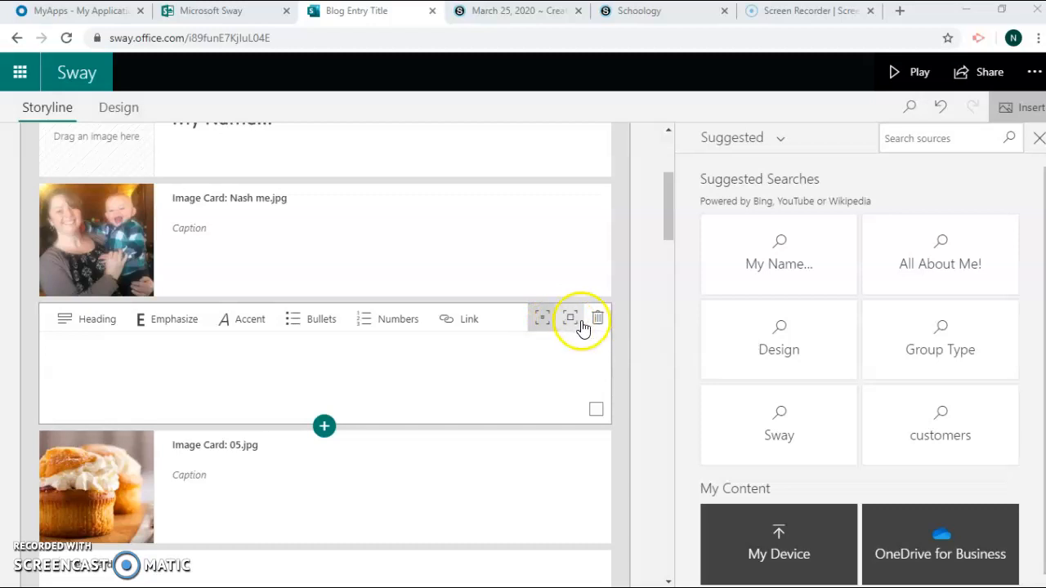
pyautogui.click(570, 323)
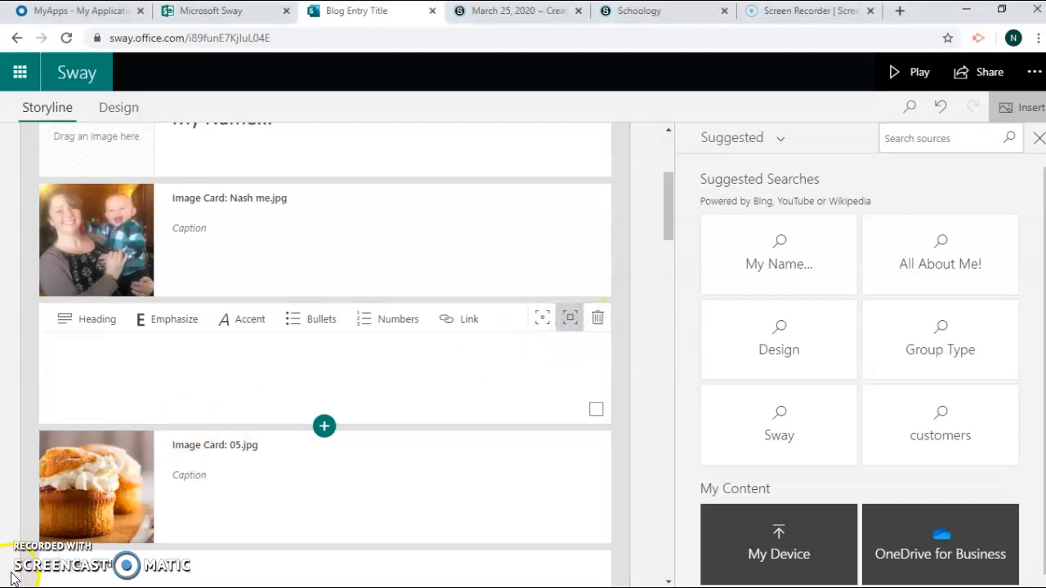
# Fill the emptied text card with the author's first name followed by "means..." and, further below, "Source: thenamemeaning.com"
pyautogui.click(119, 367)
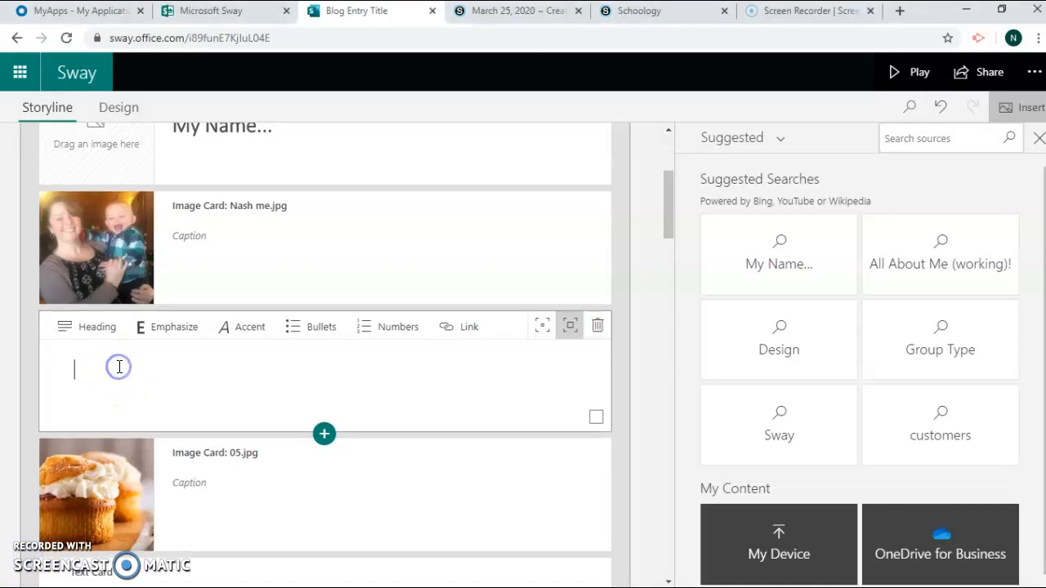
pyautogui.write('Nichole means..')
pyautogui.press('Return')
pyautogui.press('Return')
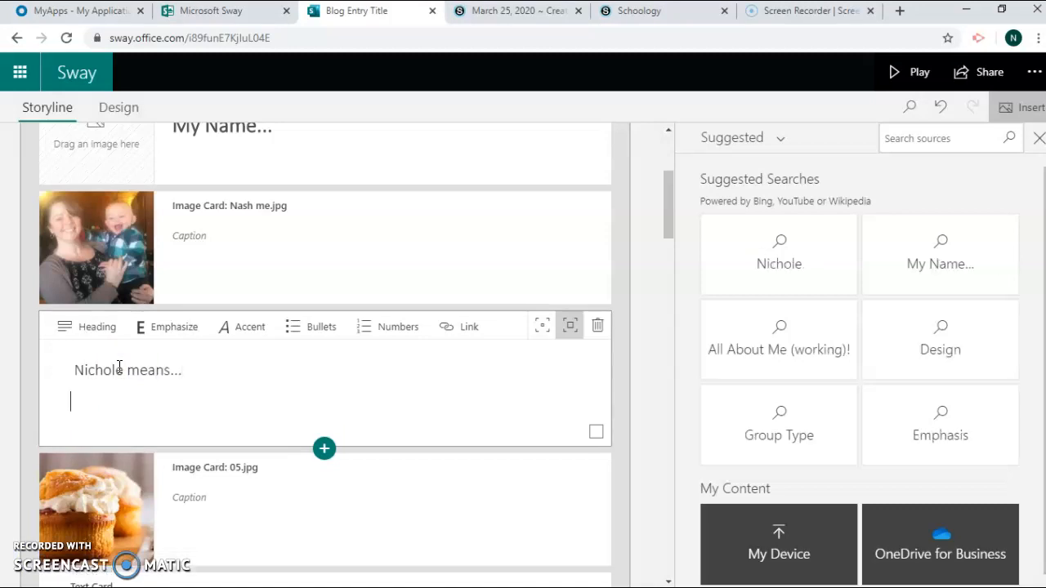
pyautogui.write('Source:')
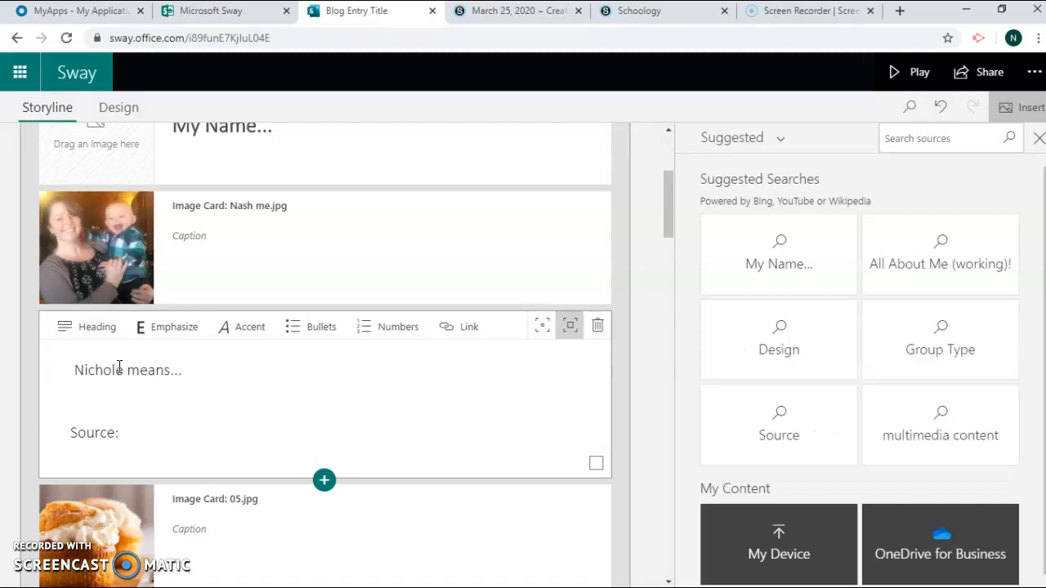
pyautogui.write('thenamemeaning.com')
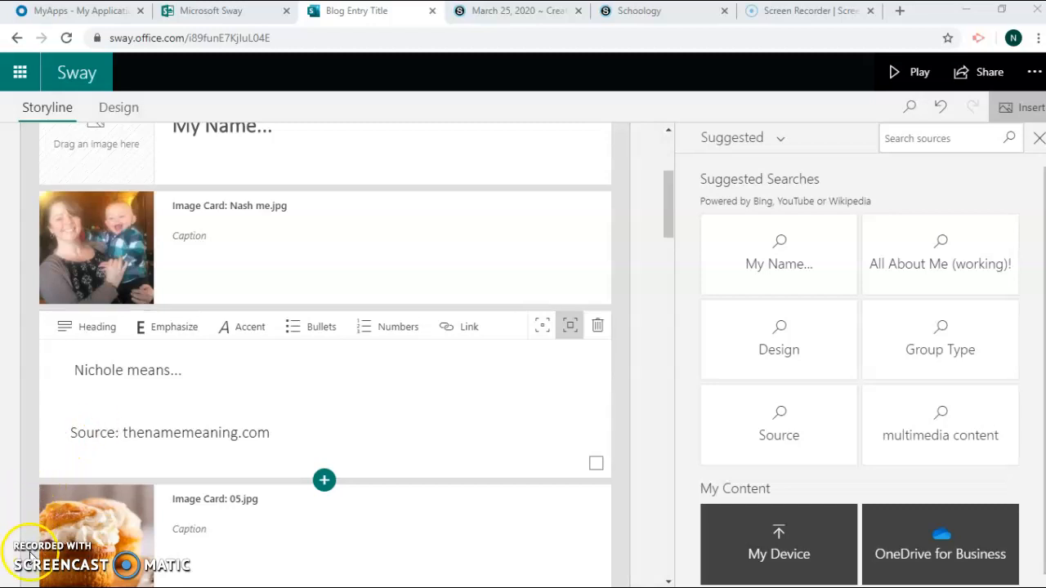
# Insert a Heading 1 card below the name meaning text card with the text "On This Day..."
pyautogui.scroll(-2, 287, 276)
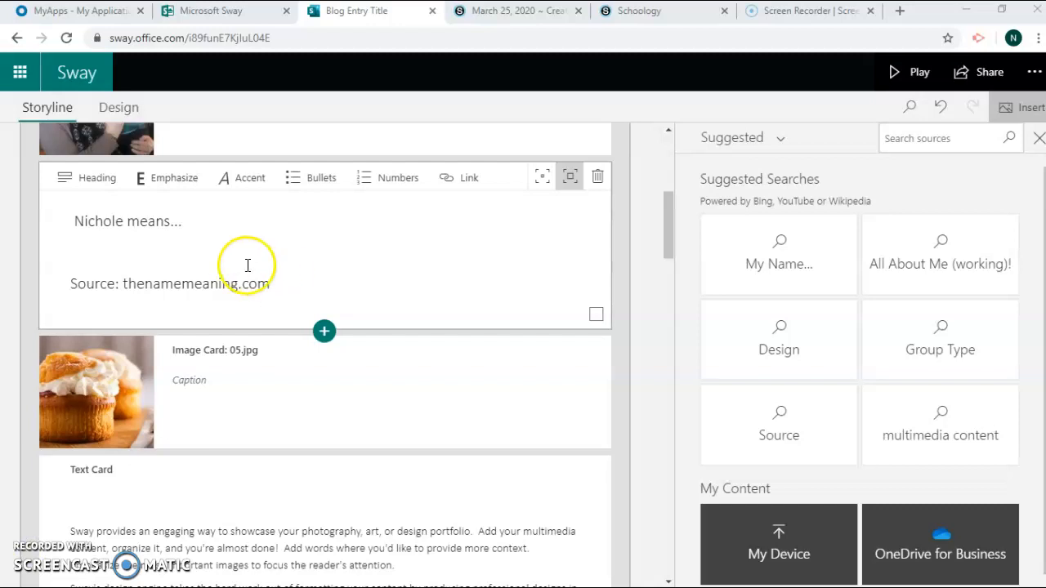
pyautogui.click(324, 332)
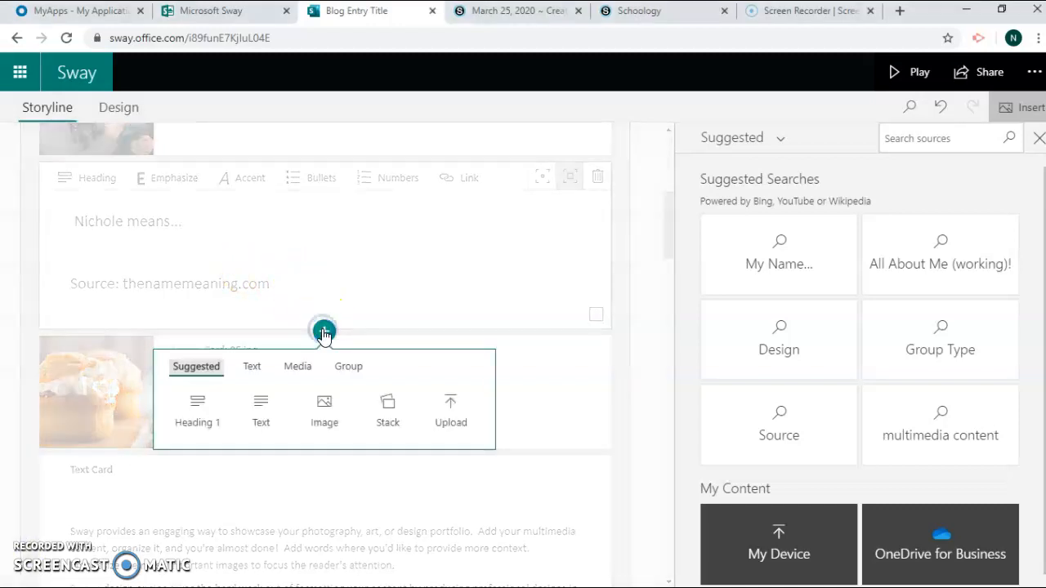
pyautogui.click(214, 408)
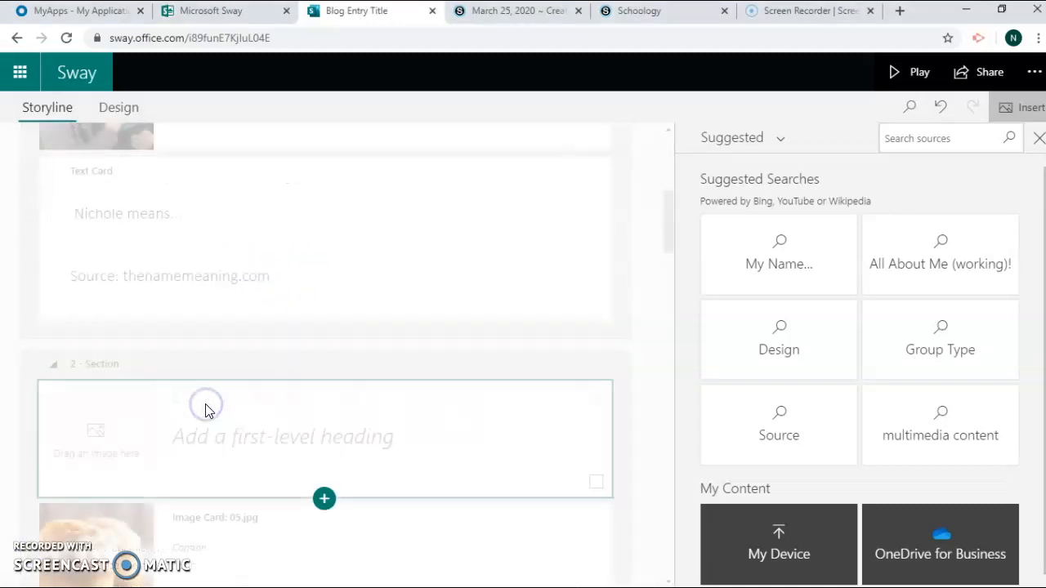
pyautogui.click(240, 439)
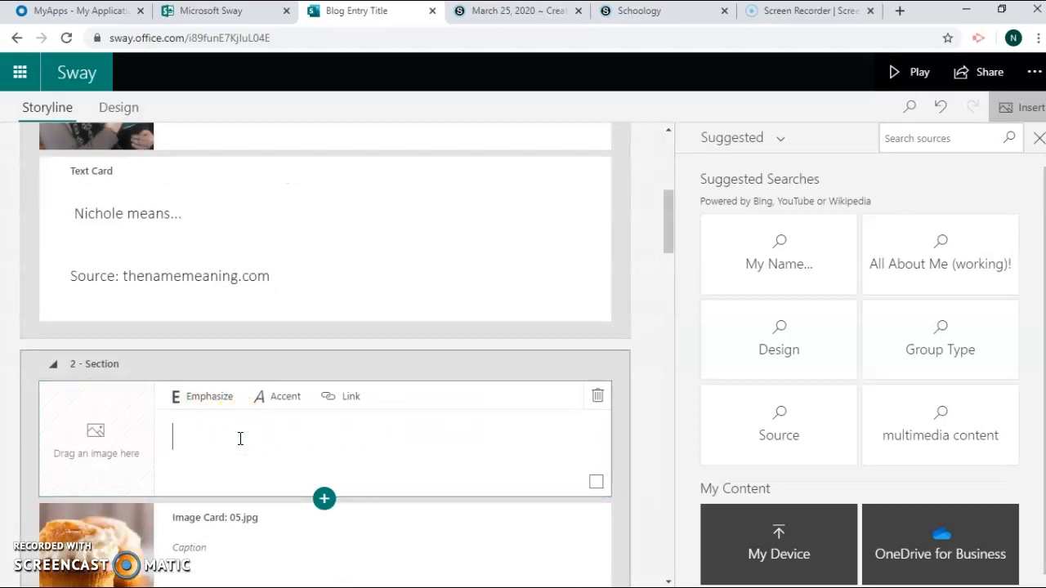
pyautogui.write('On th')
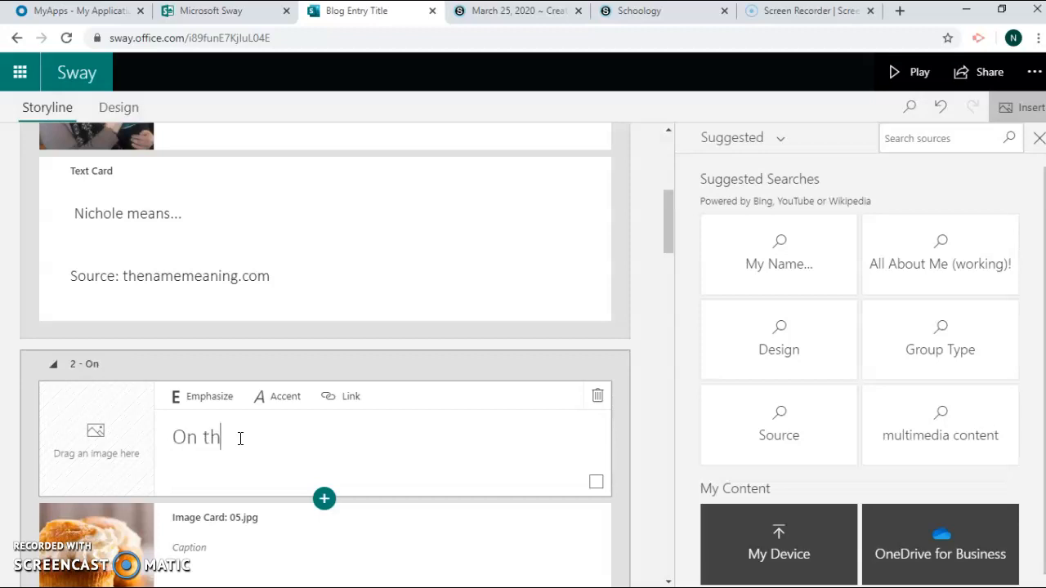
pyautogui.write('is day')
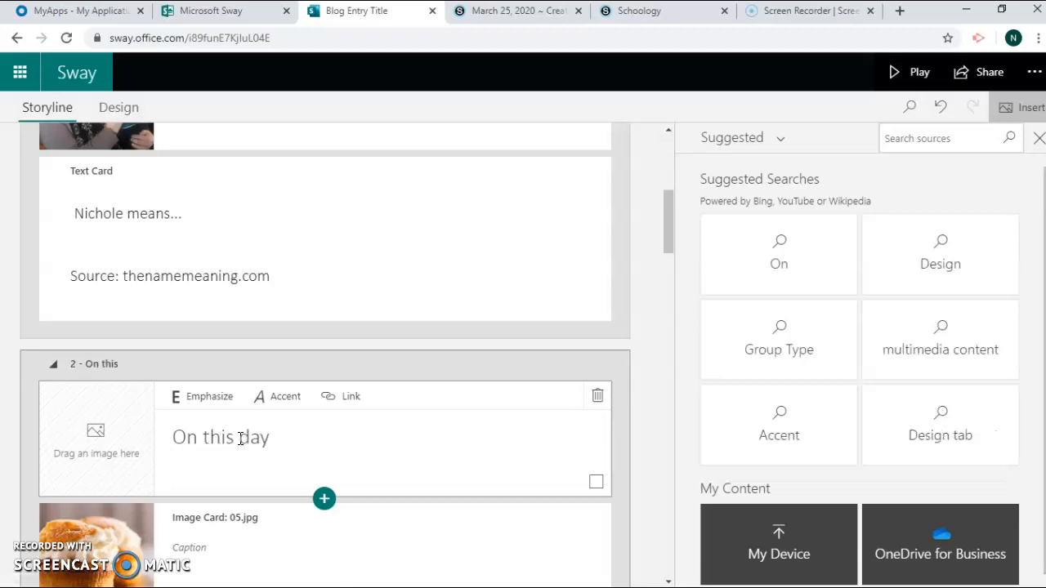
pyautogui.press('BackSpace')
pyautogui.press('BackSpace')
pyautogui.press('BackSpace')
pyautogui.press('BackSpace')
pyautogui.press('BackSpace')
pyautogui.press('BackSpace')
pyautogui.press('BackSpace')
pyautogui.write('This Day...')
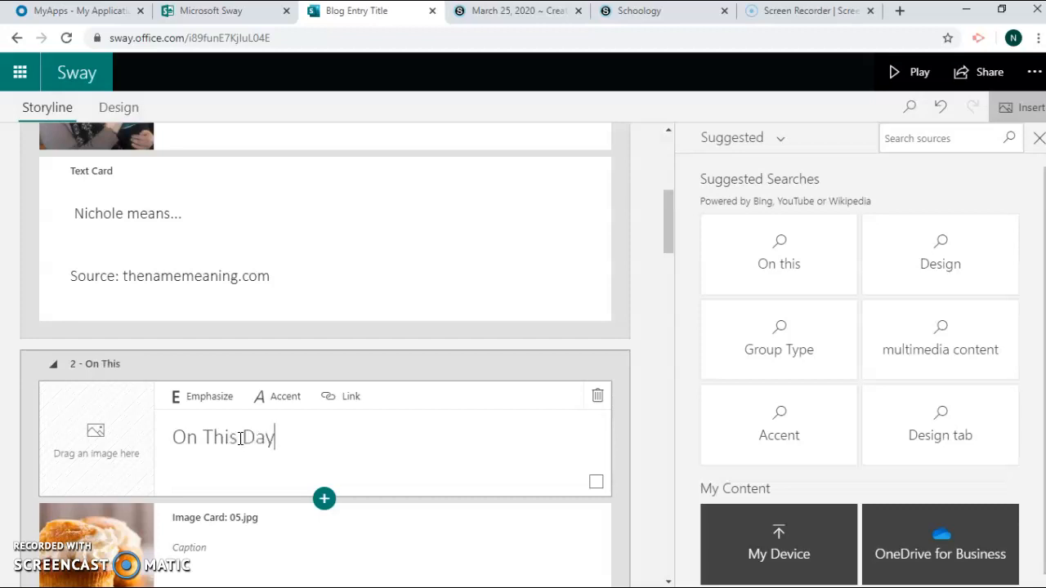
# Emphasize the entire "On This Day..." heading text
pyautogui.moveTo(168, 436); pyautogui.dragTo(297, 442)
pyautogui.click(210, 400)
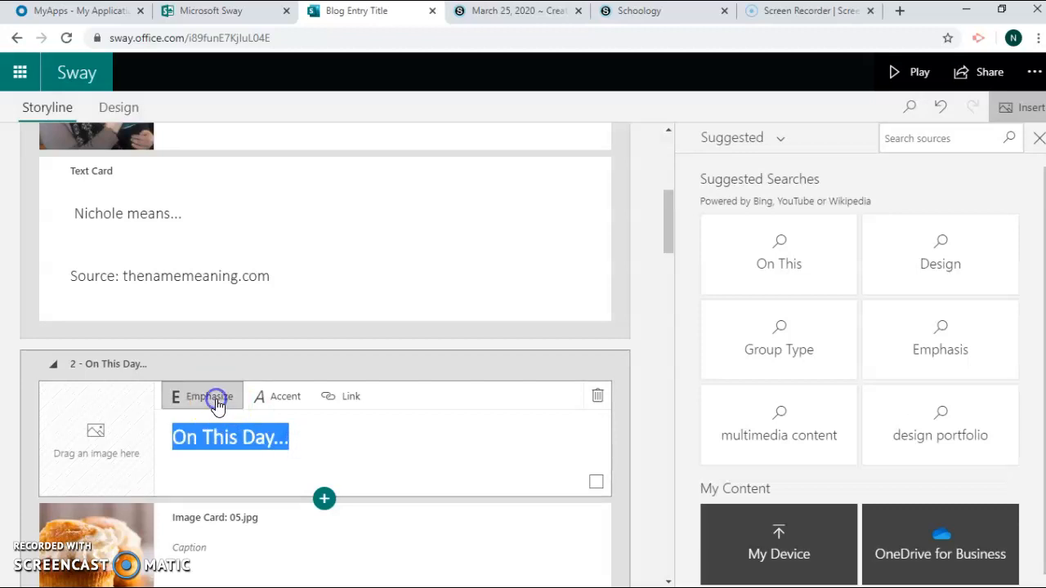
pyautogui.click(35, 560)
# Insert a text card below "On This Day..." with a sentence giving the birthday, "and on this day in history...", and "Source: historychannel.com/today"
pyautogui.click(324, 499)
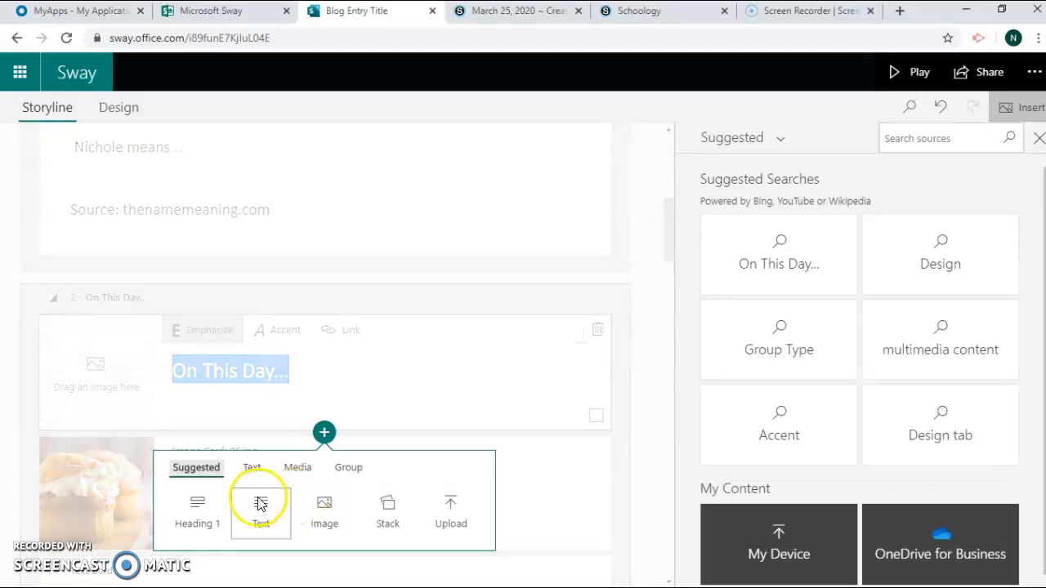
pyautogui.click(260, 504)
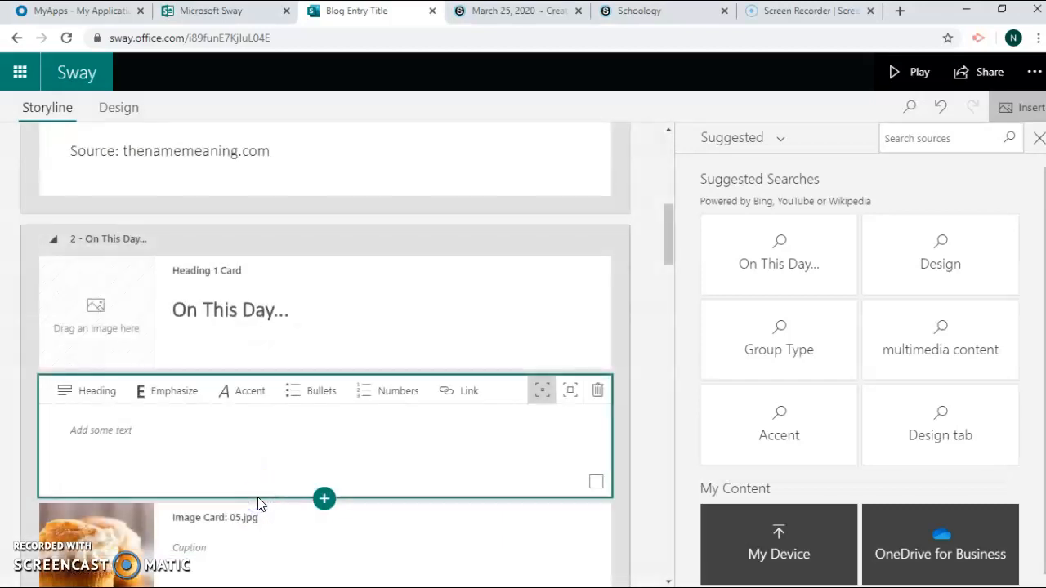
pyautogui.click(75, 431)
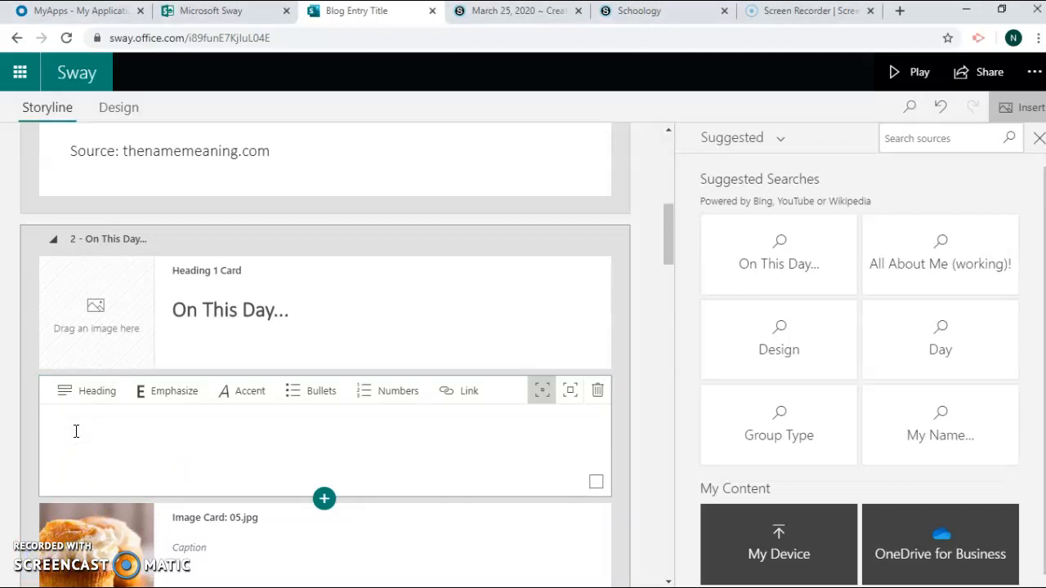
pyautogui.write('My birthday is September 5, and on th')
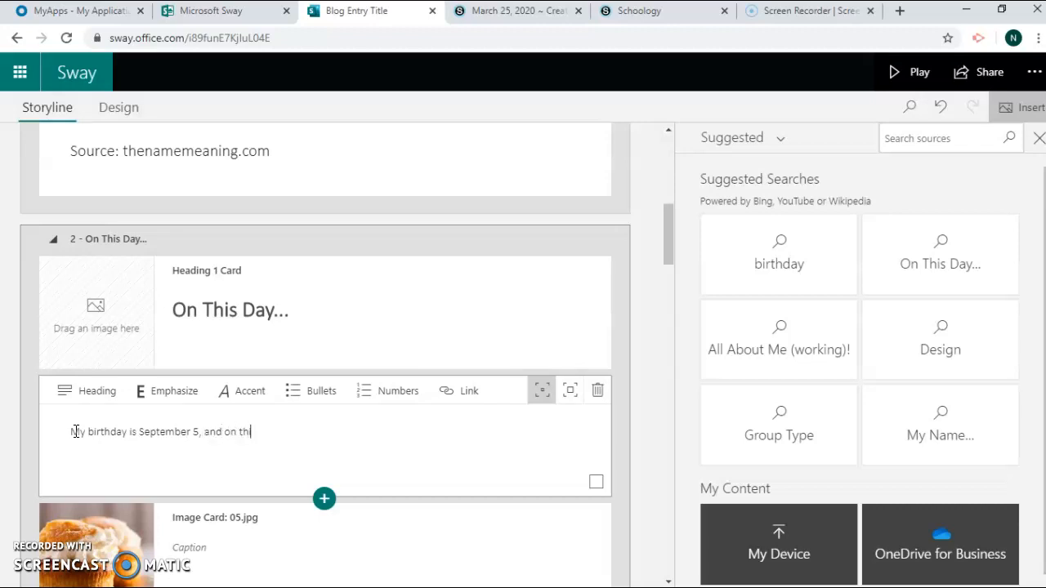
pyautogui.write('is day in history...')
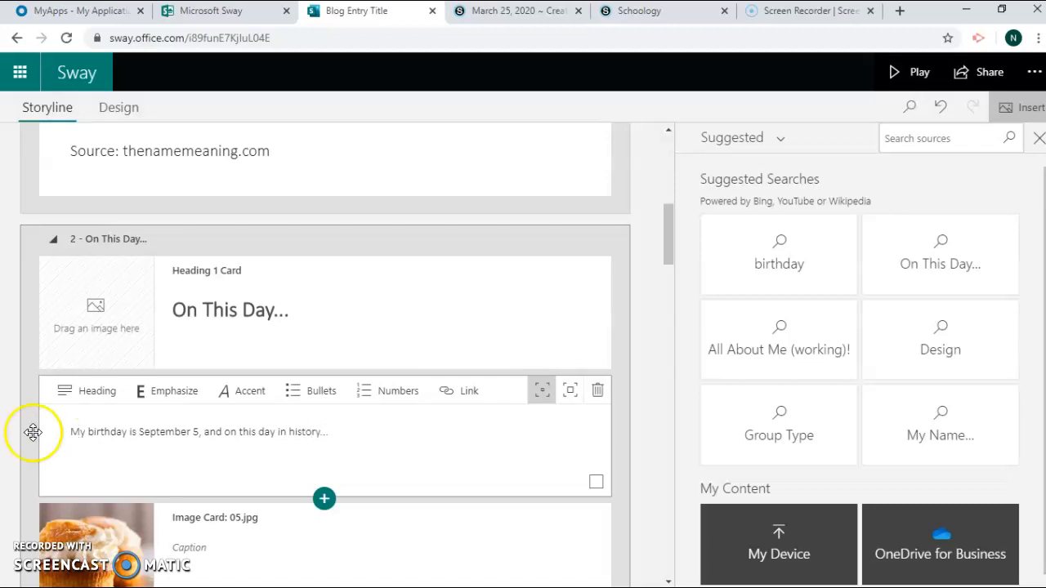
pyautogui.click(31, 547)
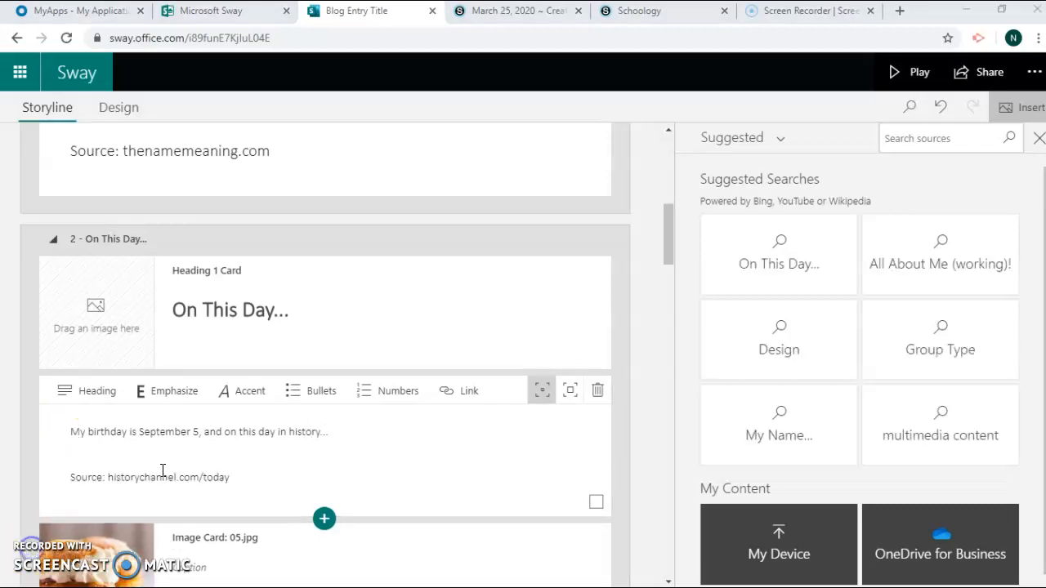
pyautogui.click(133, 465)
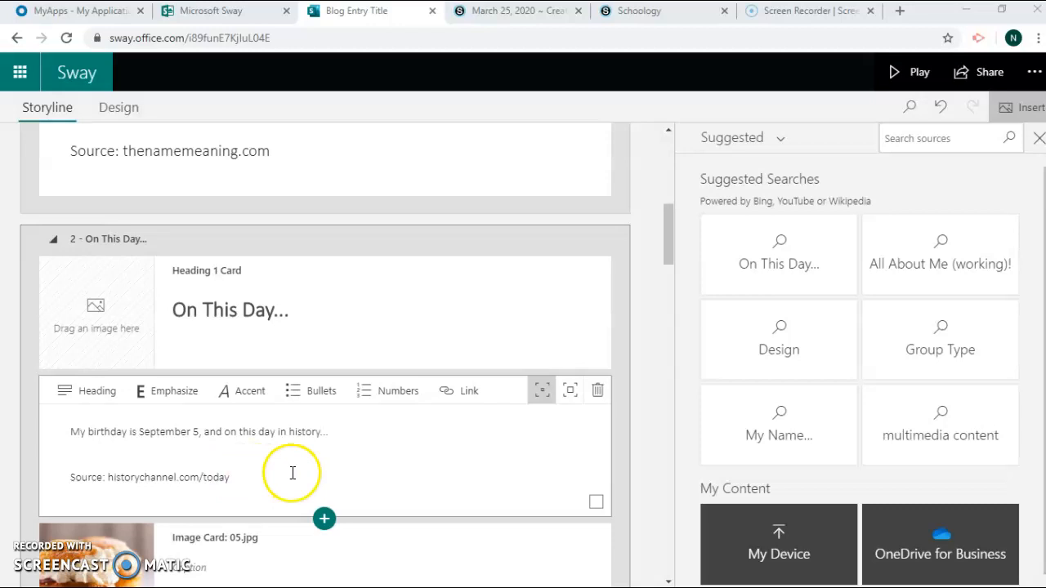
# Insert an image card below the birthday text card and search images for ""the animals" the house of the rising sun"
pyautogui.click(324, 518)
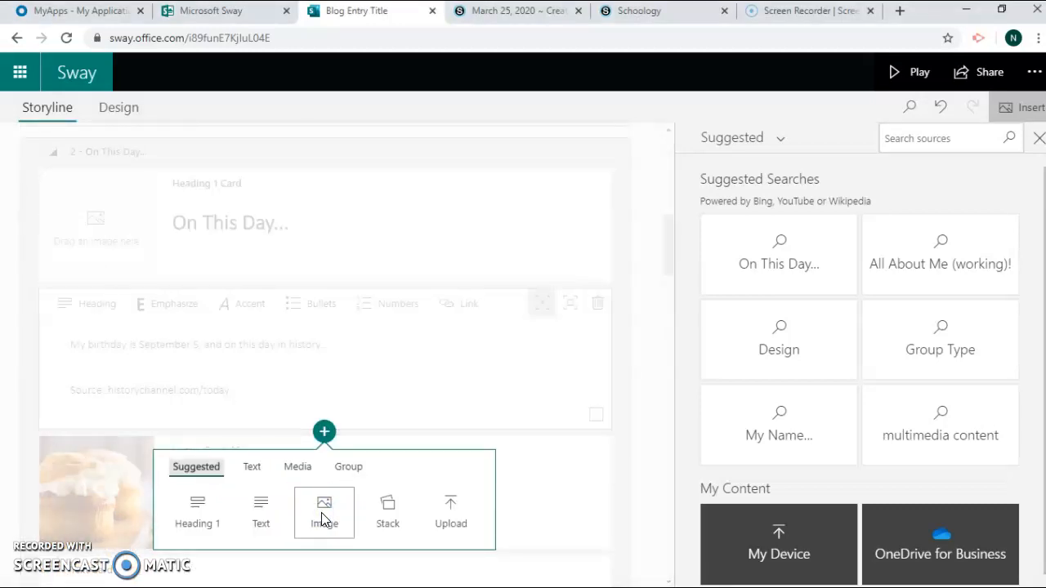
pyautogui.click(323, 514)
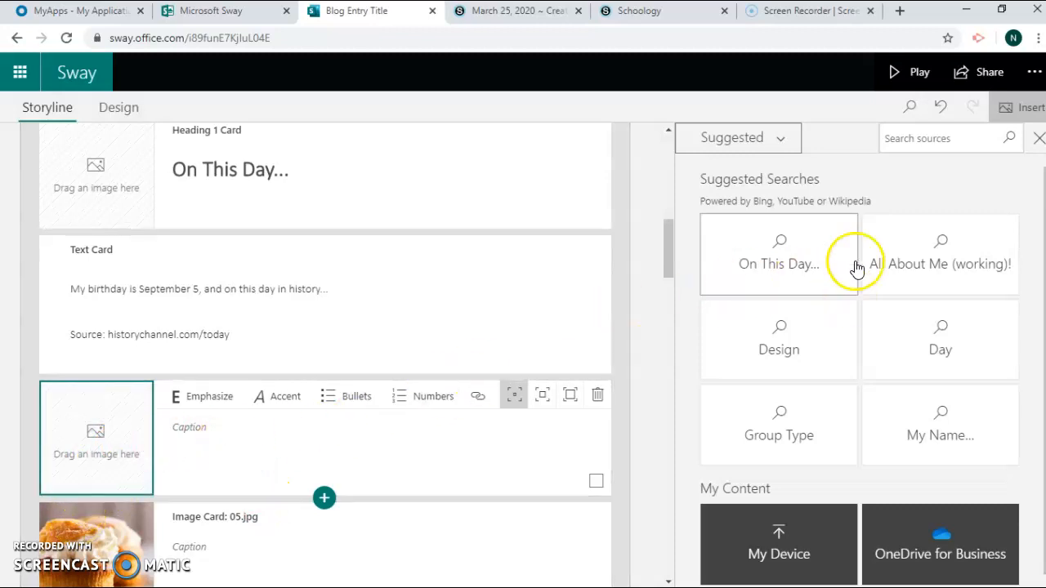
pyautogui.click(934, 136)
pyautogui.write('"th')
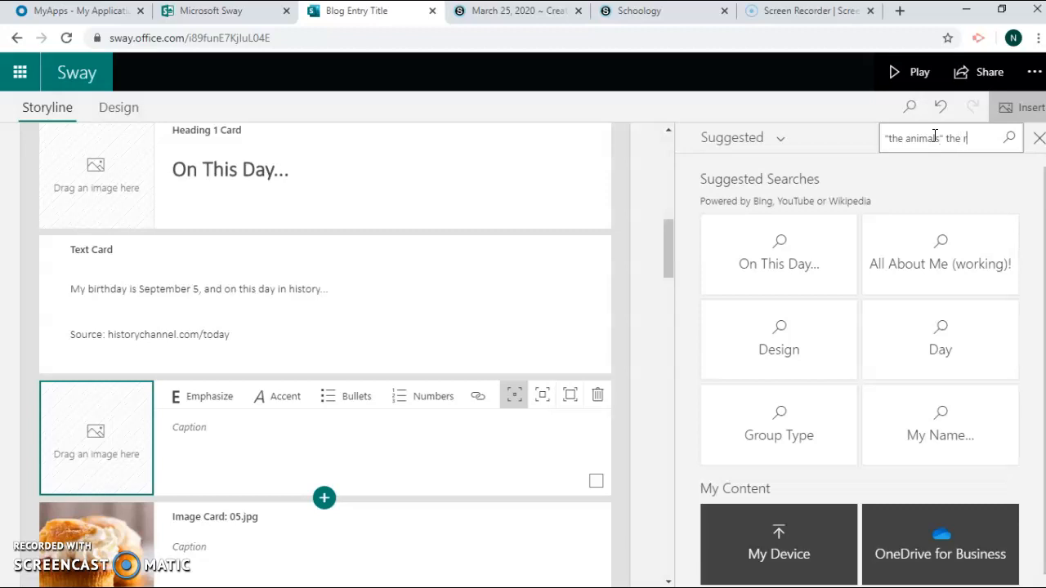
pyautogui.write('e animals" the house of the r')
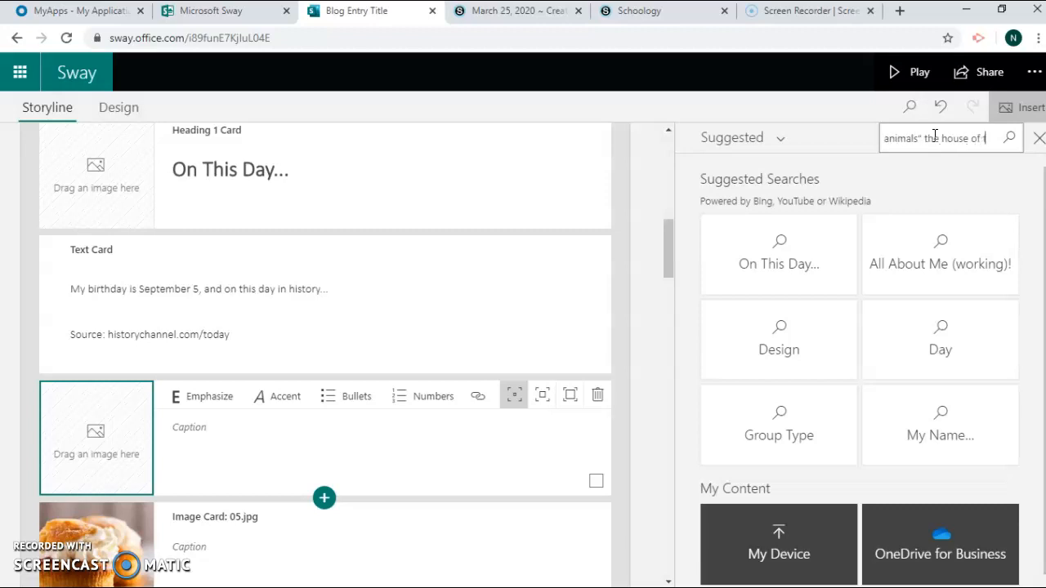
pyautogui.write('ising sun')
pyautogui.press('Return')
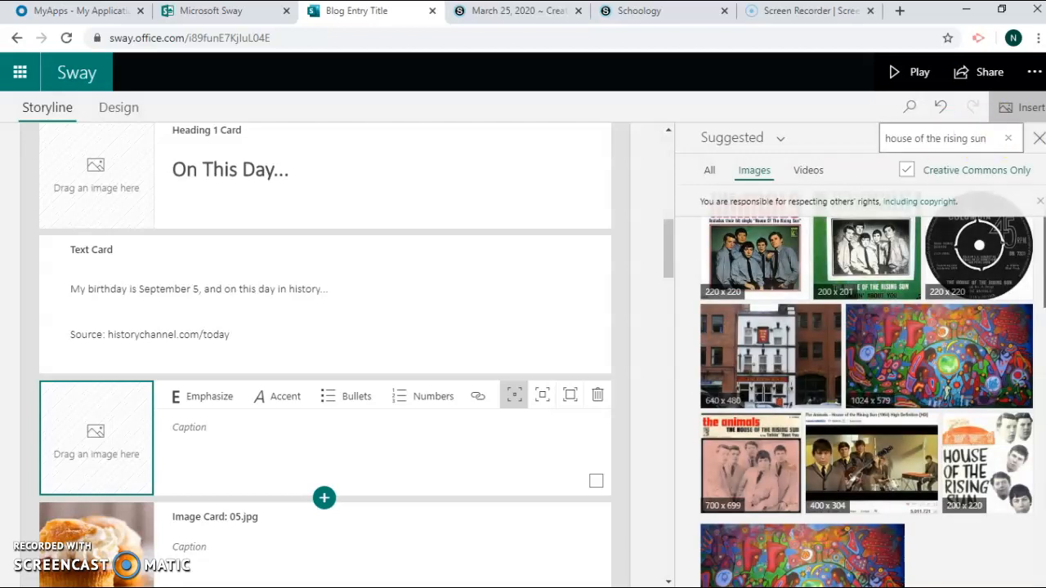
# Add the black-and-white 480 x 301 photo of the five band members to the empty image card and caption it "The Animals"
pyautogui.scroll(-5, 866, 388)
pyautogui.scroll(-10, 866, 392)
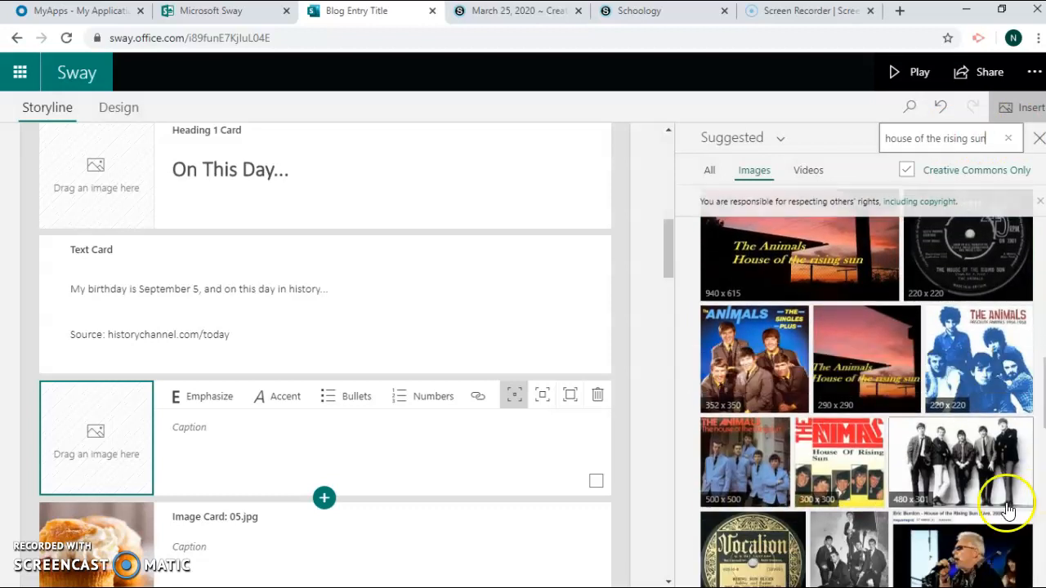
pyautogui.click(984, 478)
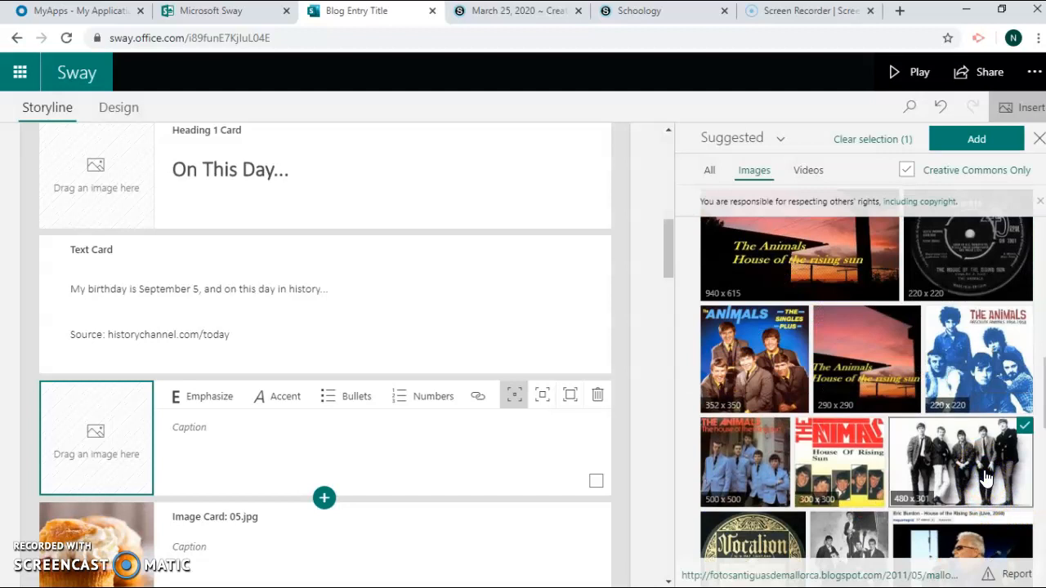
pyautogui.click(964, 147)
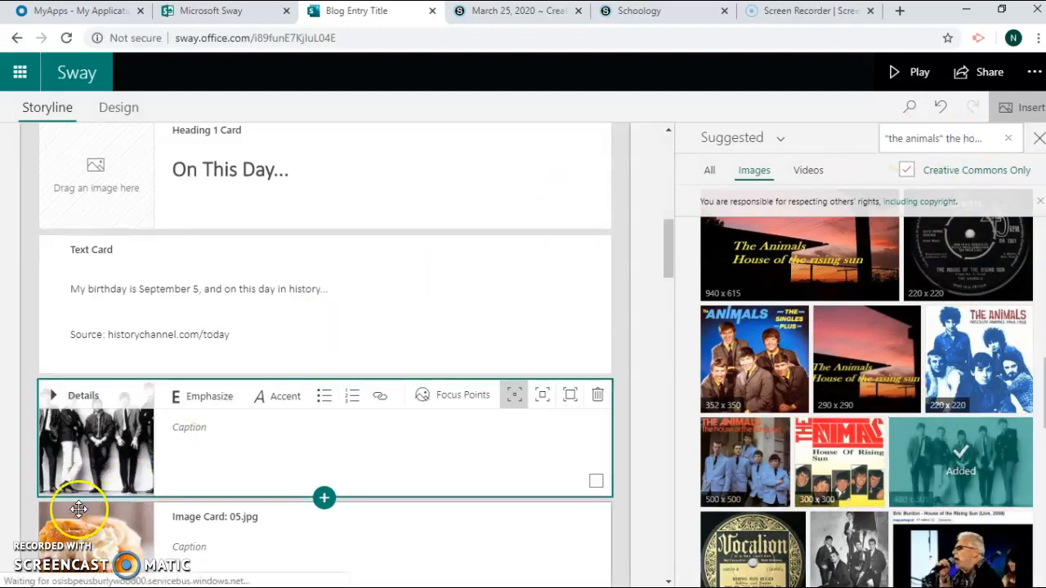
pyautogui.click(204, 431)
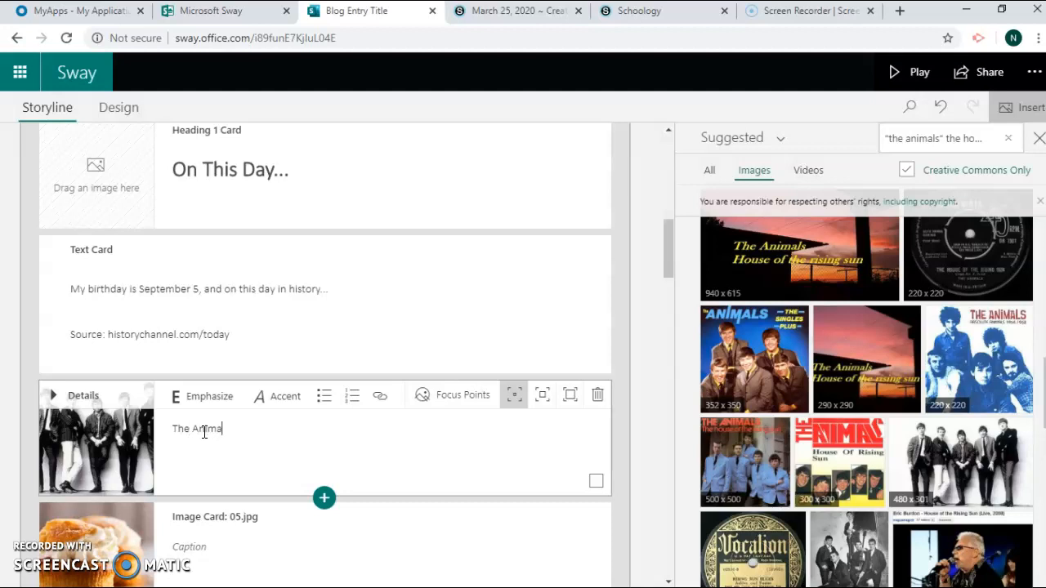
pyautogui.click(38, 553)
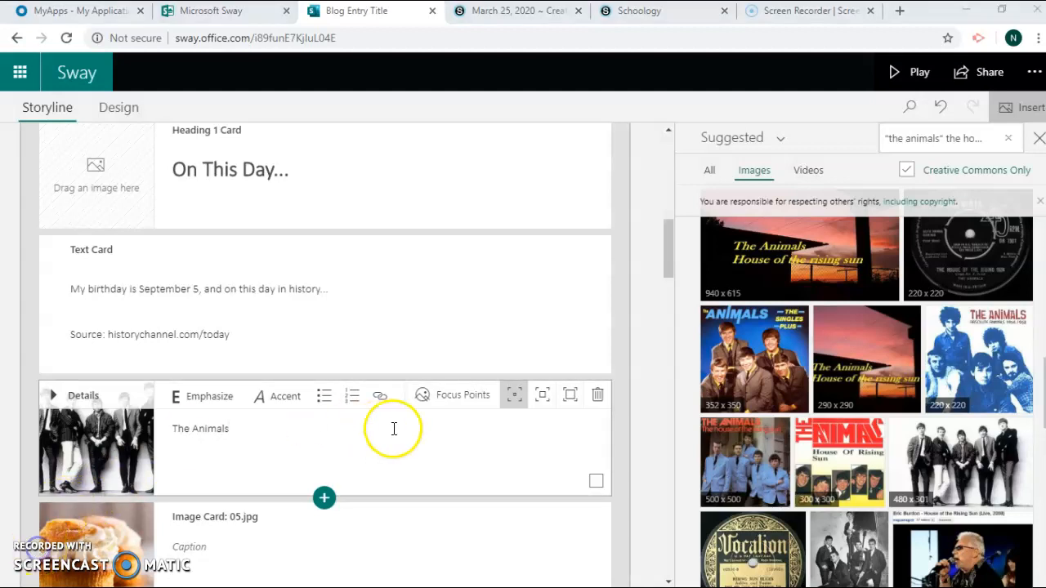
# Open the focus point settings for The Animals image
pyautogui.click(448, 397)
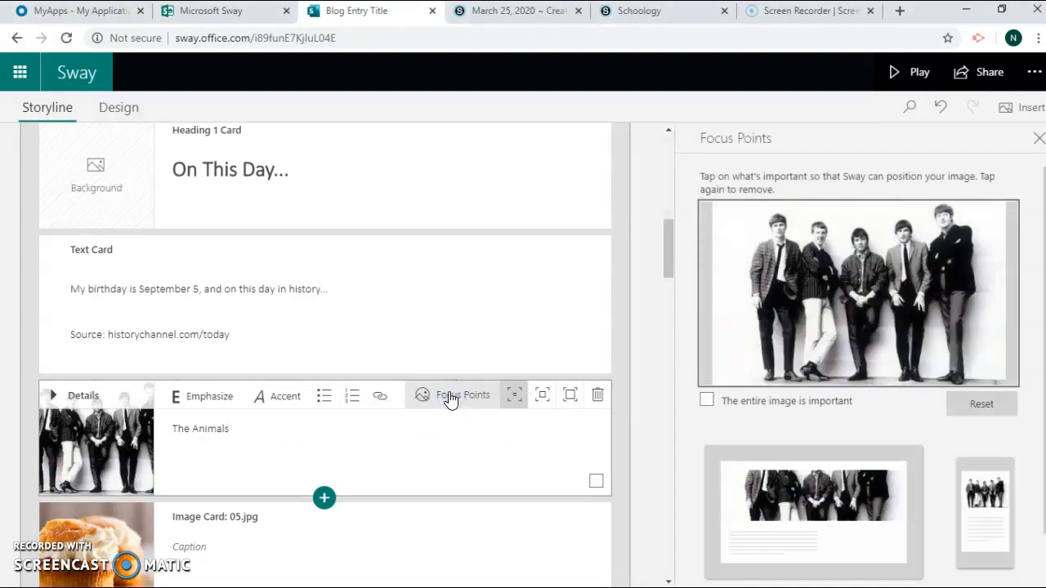
pyautogui.click(539, 408)
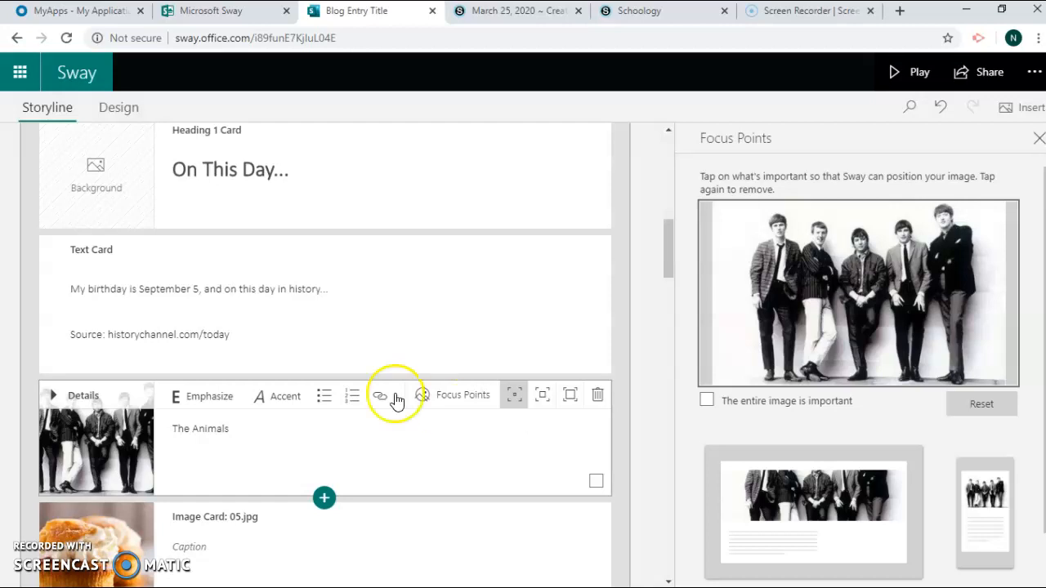
pyautogui.click(31, 564)
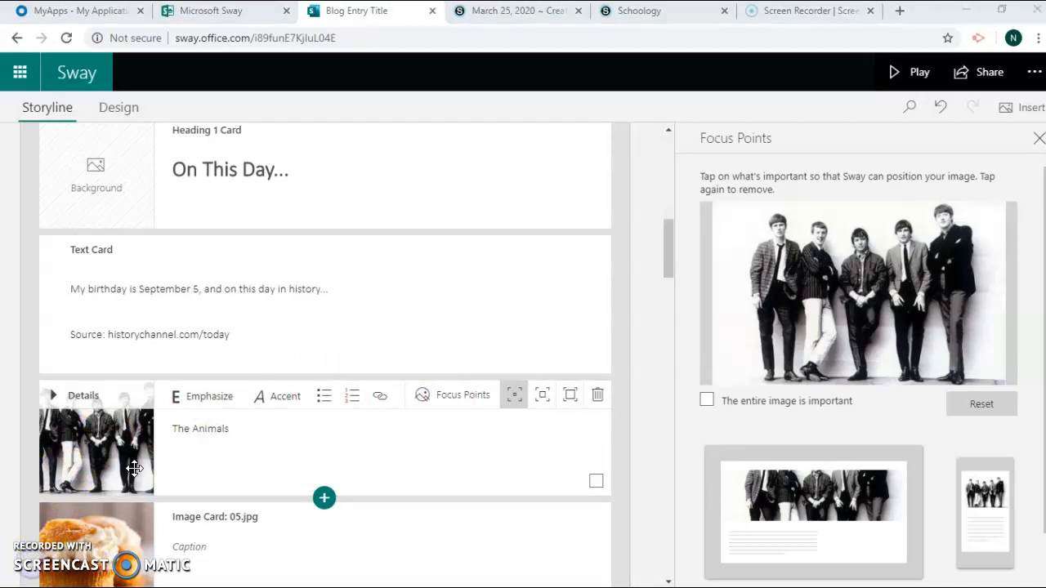
# Insert a Heading 1 card below The Animals image card with the text "Favorite Meal..."
pyautogui.click(324, 496)
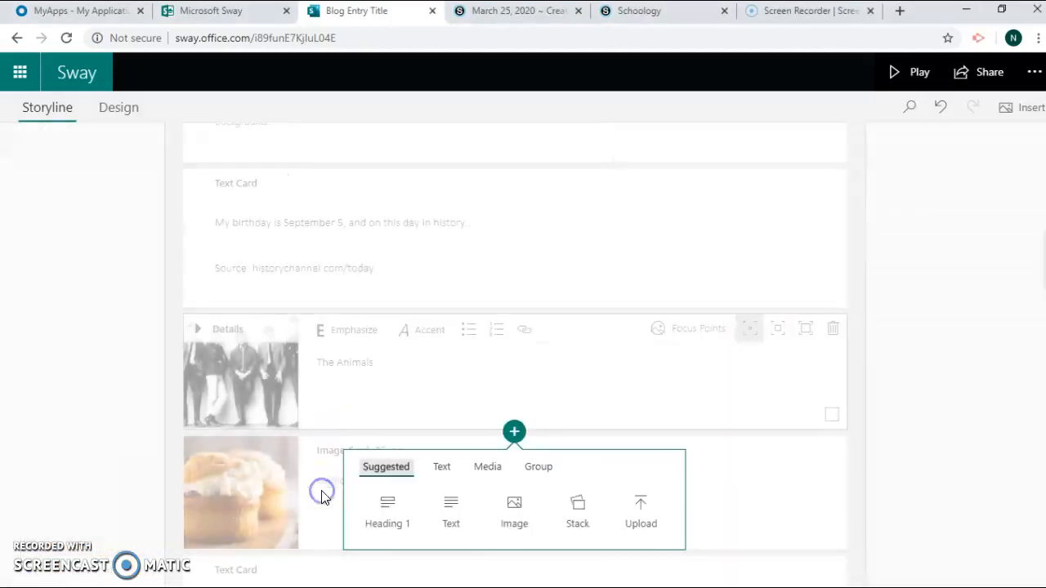
pyautogui.click(389, 502)
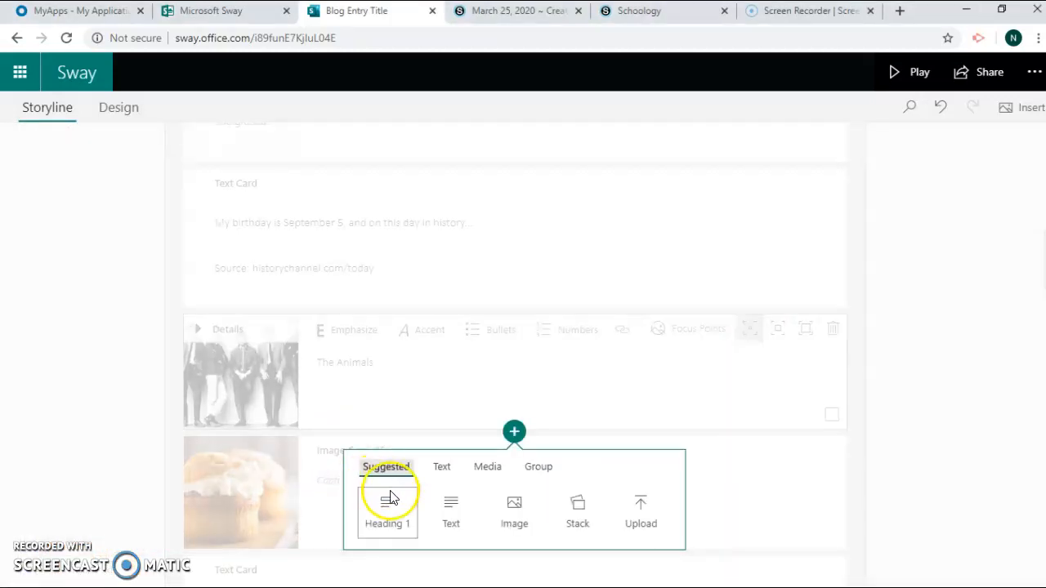
pyautogui.click(350, 429)
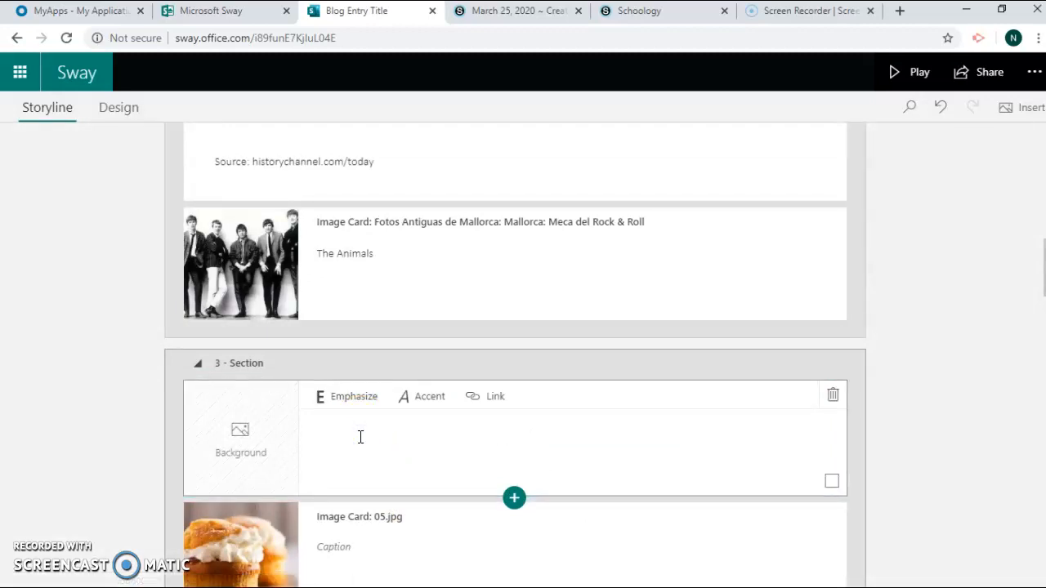
pyautogui.write('Favorite Meal')
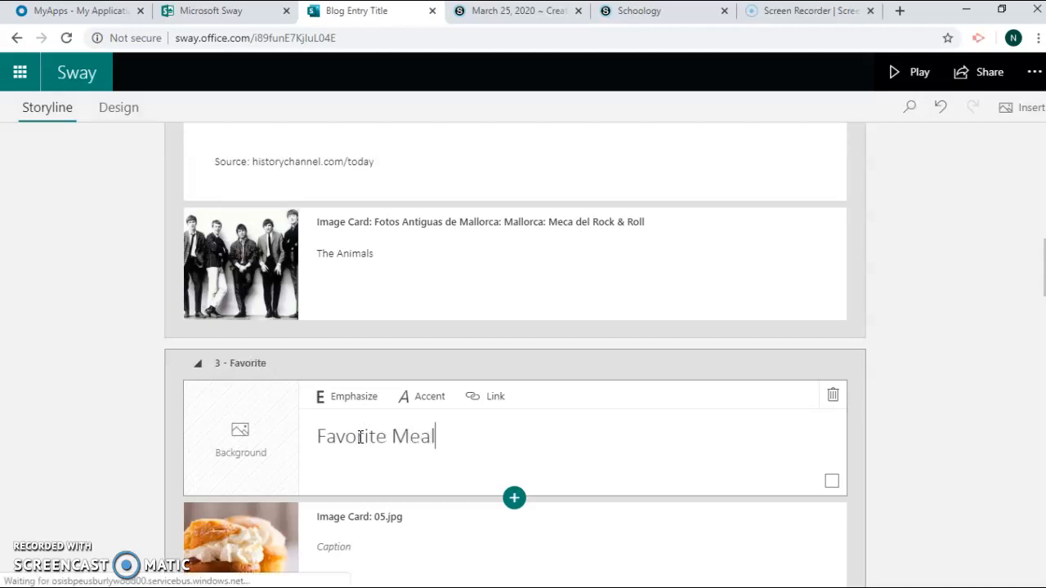
pyautogui.write('...')
# Emphasize the entire "Favorite Meal..." heading text
pyautogui.click(338, 436)
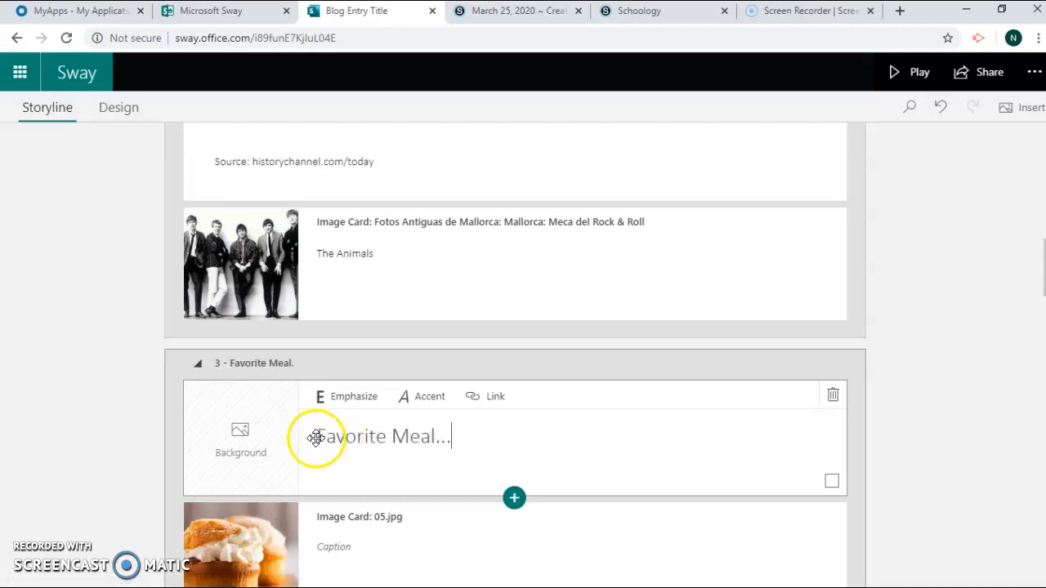
pyautogui.moveTo(318, 438); pyautogui.dragTo(462, 437)
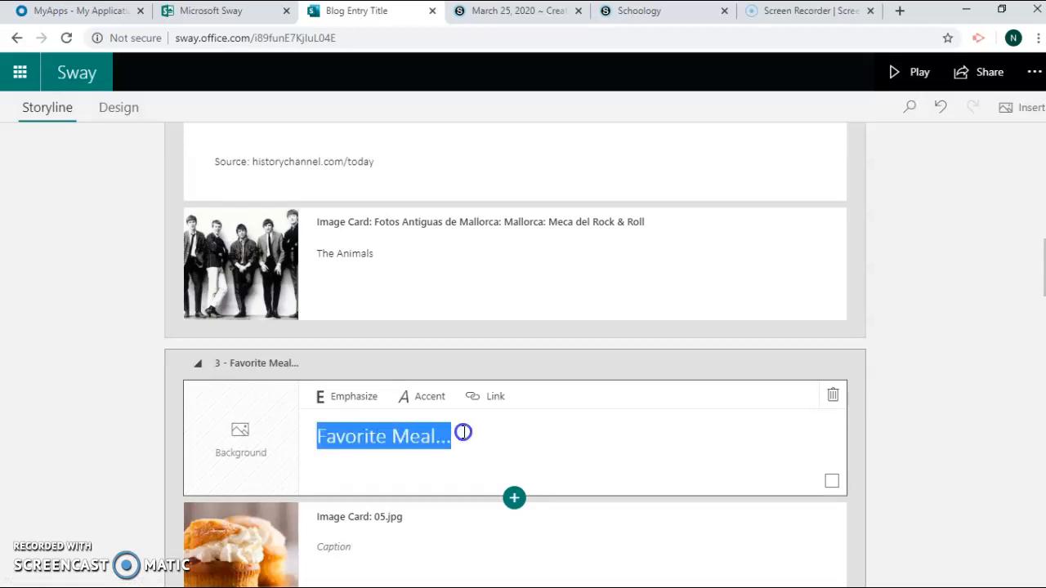
pyautogui.click(348, 404)
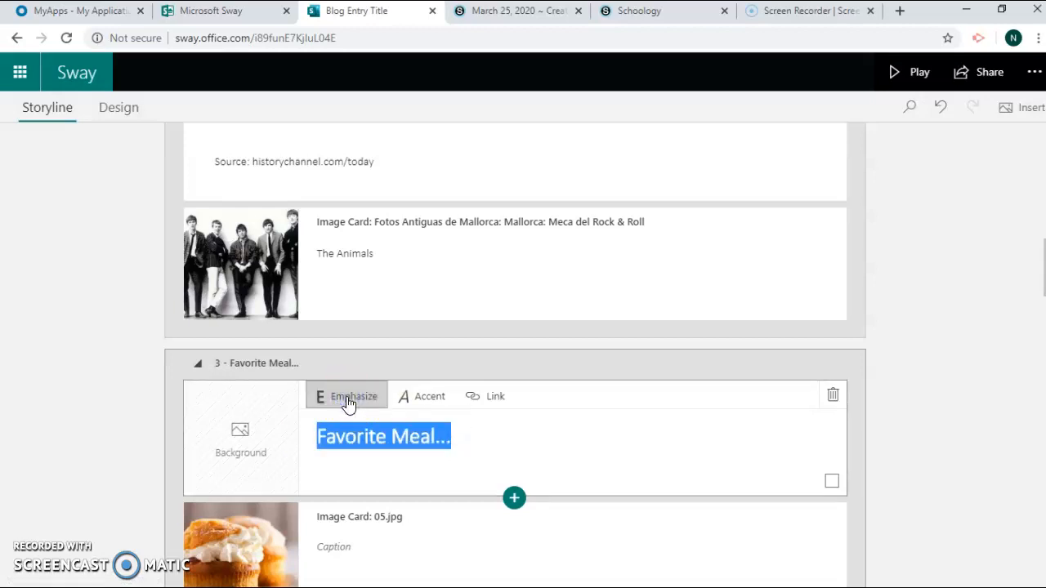
pyautogui.click(26, 554)
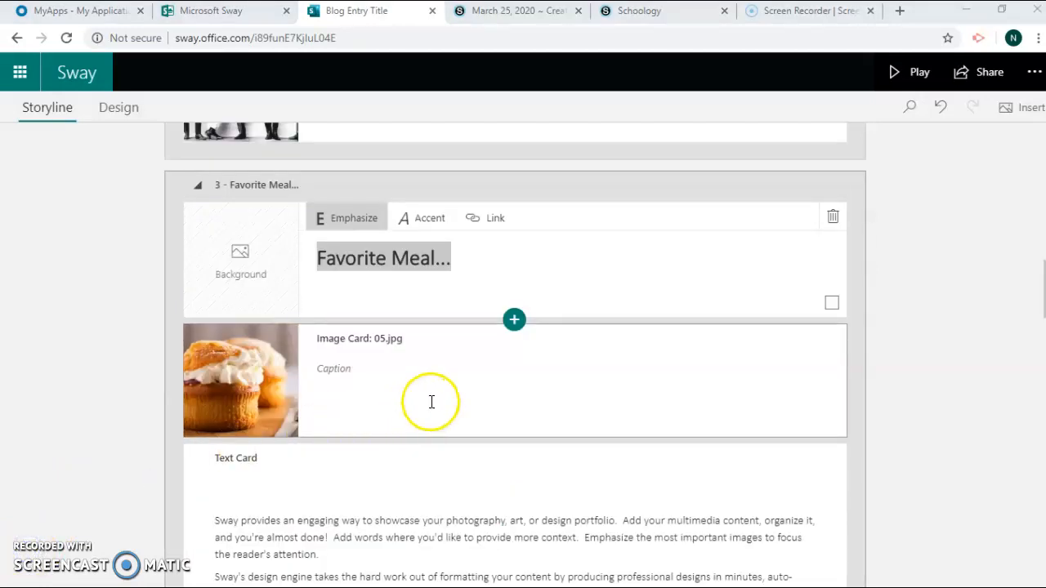
# Insert an image card below the cupcake image card and search images for "veal parm"
pyautogui.click(431, 401)
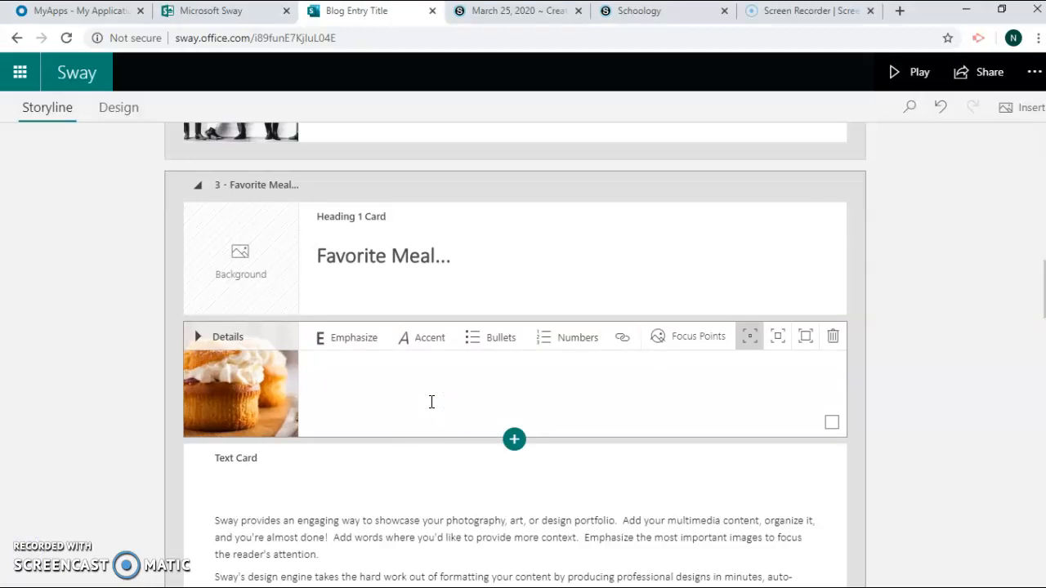
pyautogui.click(465, 399)
pyautogui.click(513, 439)
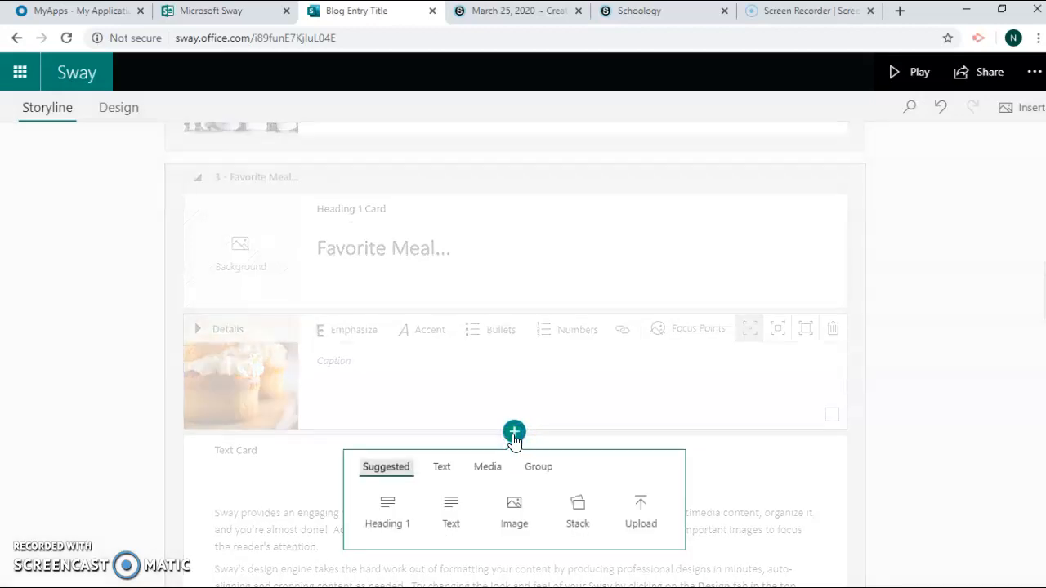
pyautogui.click(516, 505)
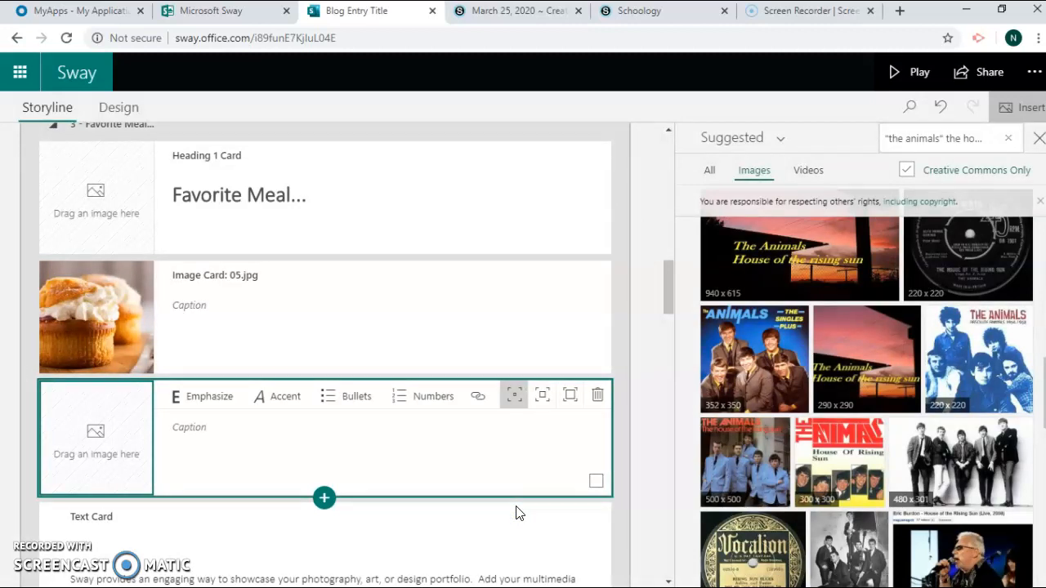
pyautogui.click(927, 142)
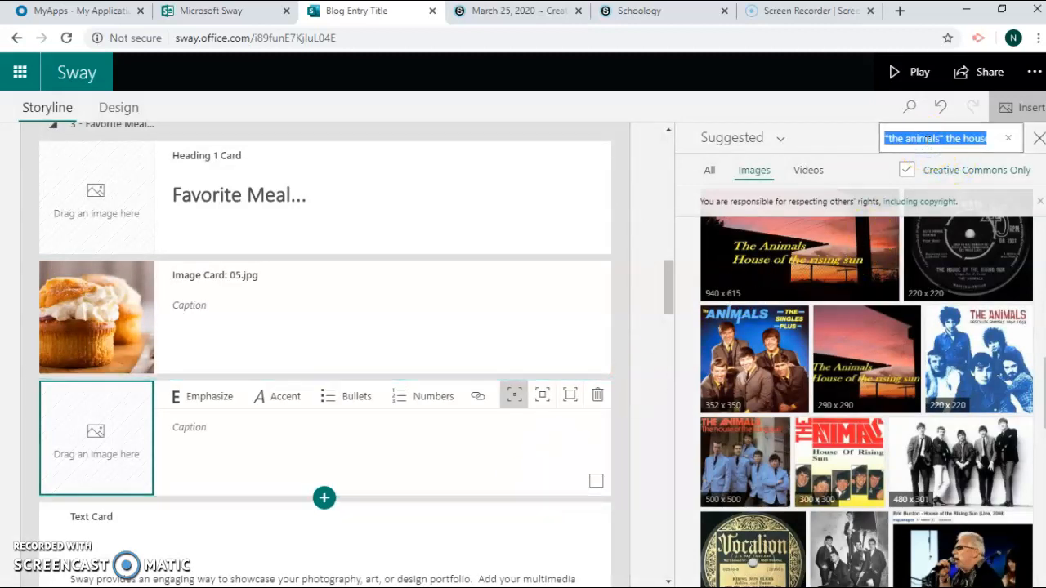
pyautogui.write('vea')
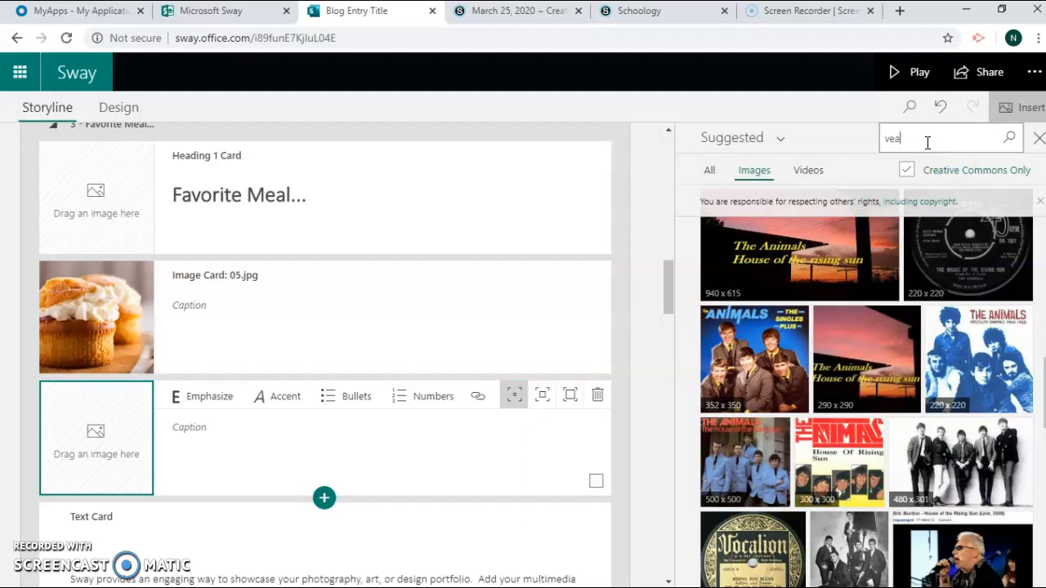
pyautogui.write('l parm')
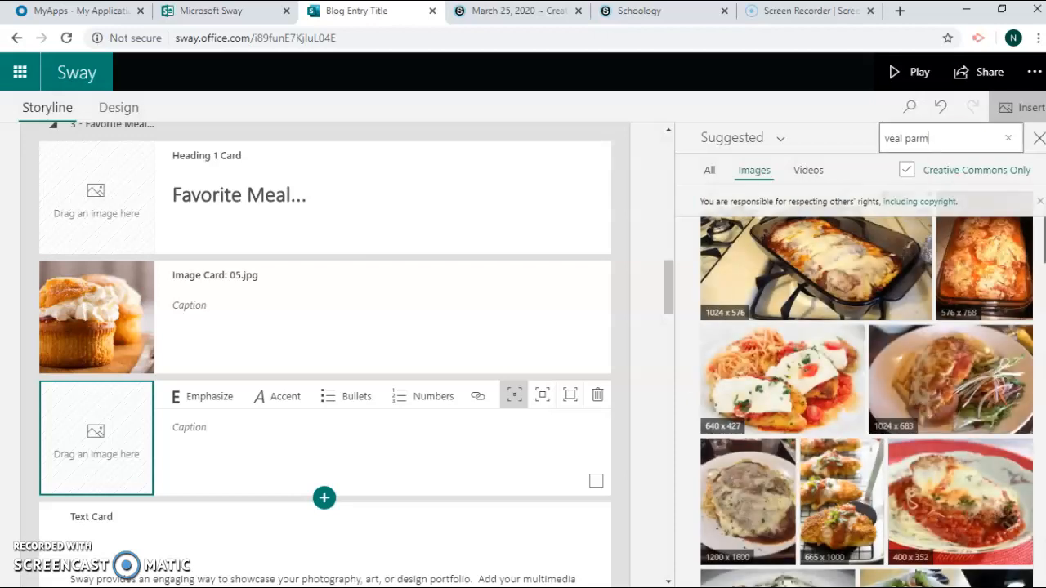
# Browse the veal parm images and add the 1024 x 683 photo of the plate with a salad bowl to the empty image card
pyautogui.scroll(-3, 866, 388)
pyautogui.scroll(-8, 866, 389)
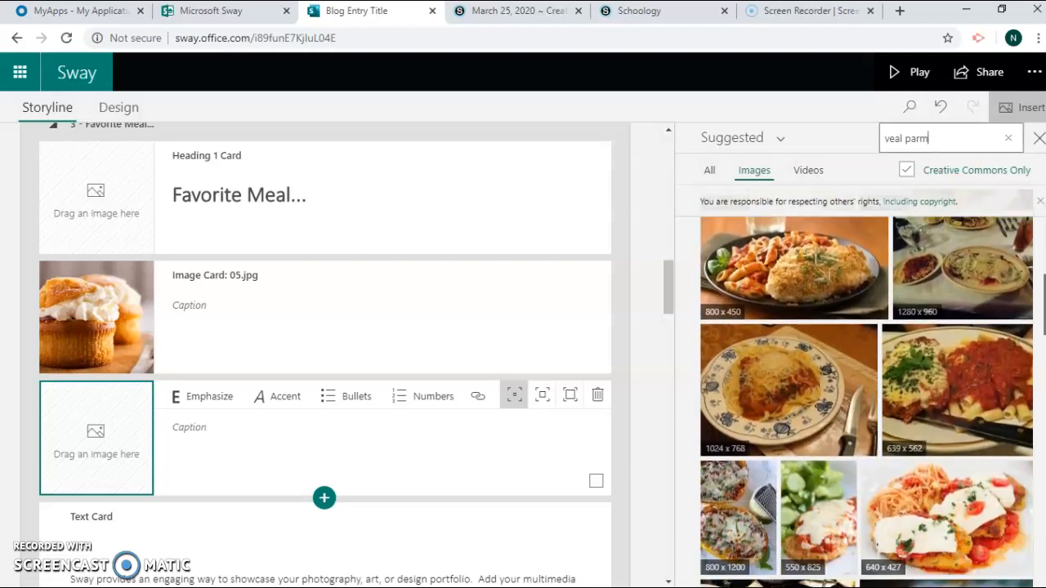
pyautogui.scroll(-8, 866, 389)
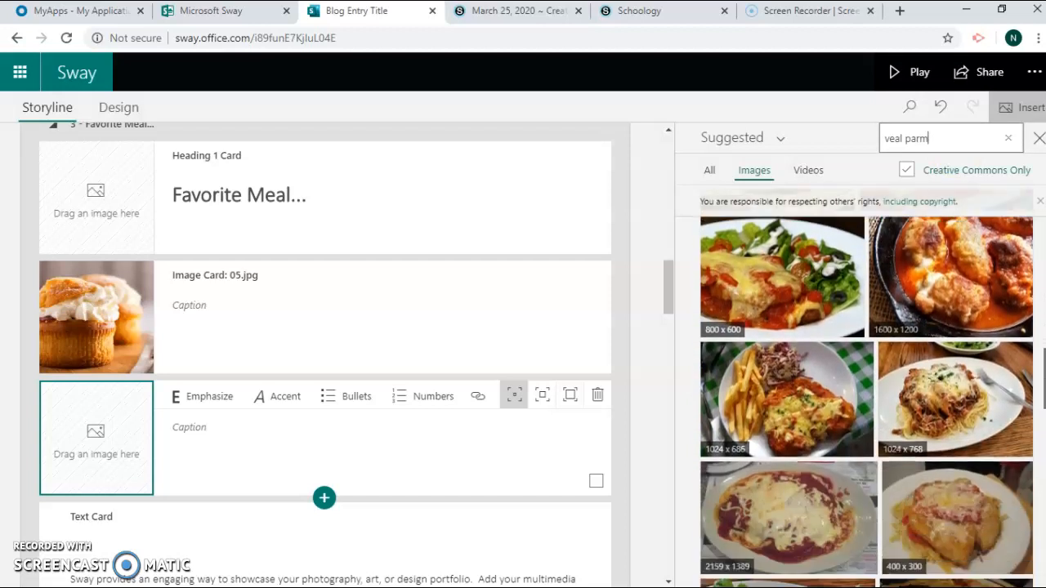
pyautogui.scroll(-4, 866, 389)
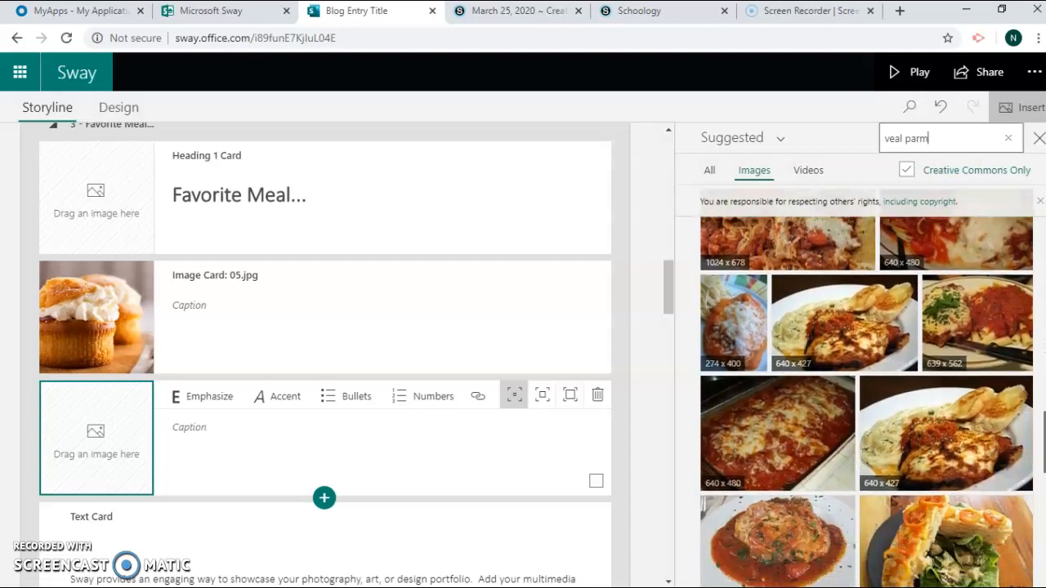
pyautogui.scroll(-8, 866, 389)
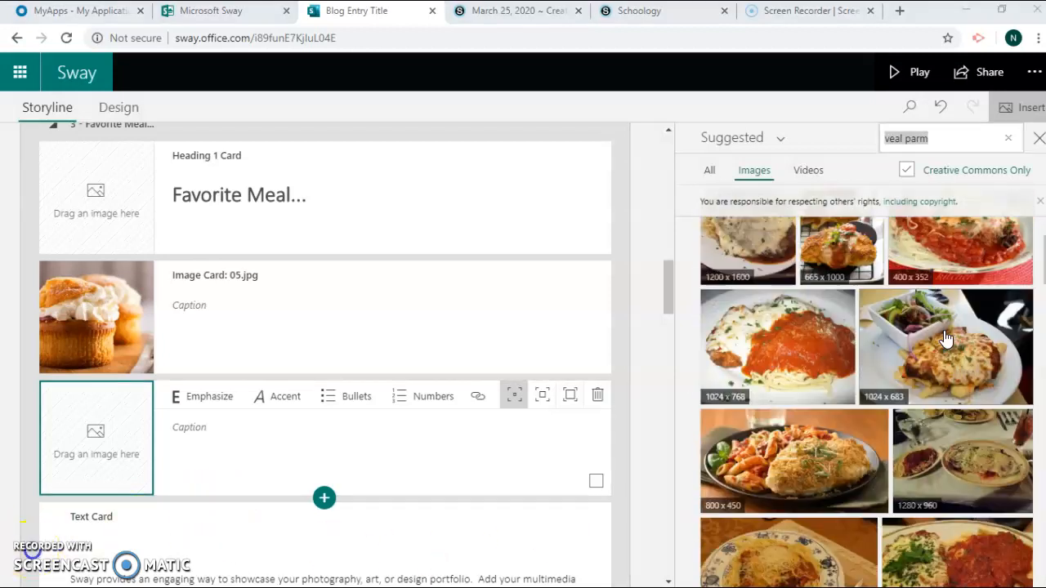
pyautogui.click(946, 339)
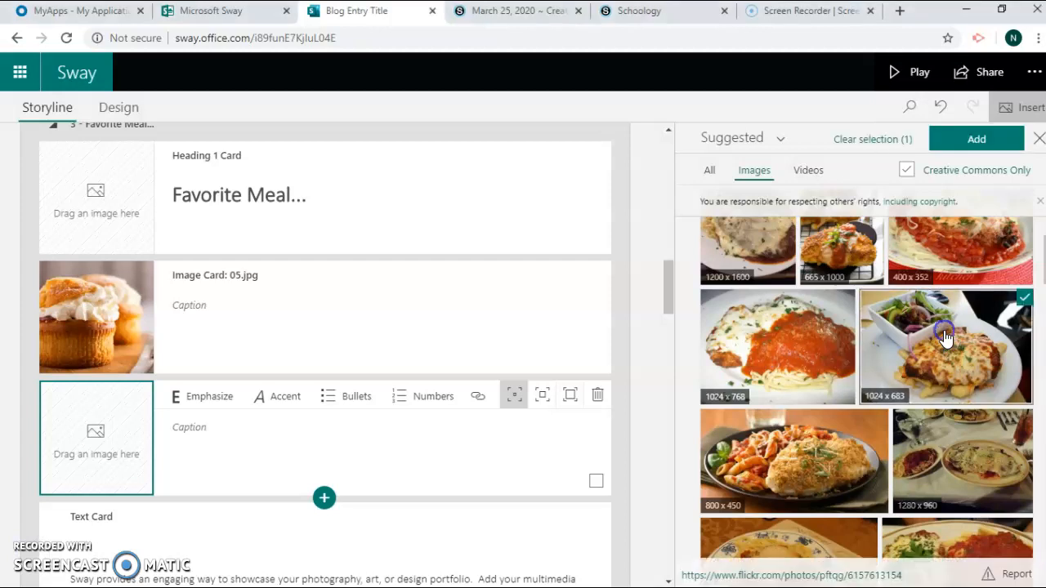
pyautogui.click(960, 155)
# Caption the veal image "Veal Parmigiana" and set the card's emphasis one level above Subtle
pyautogui.click(359, 426)
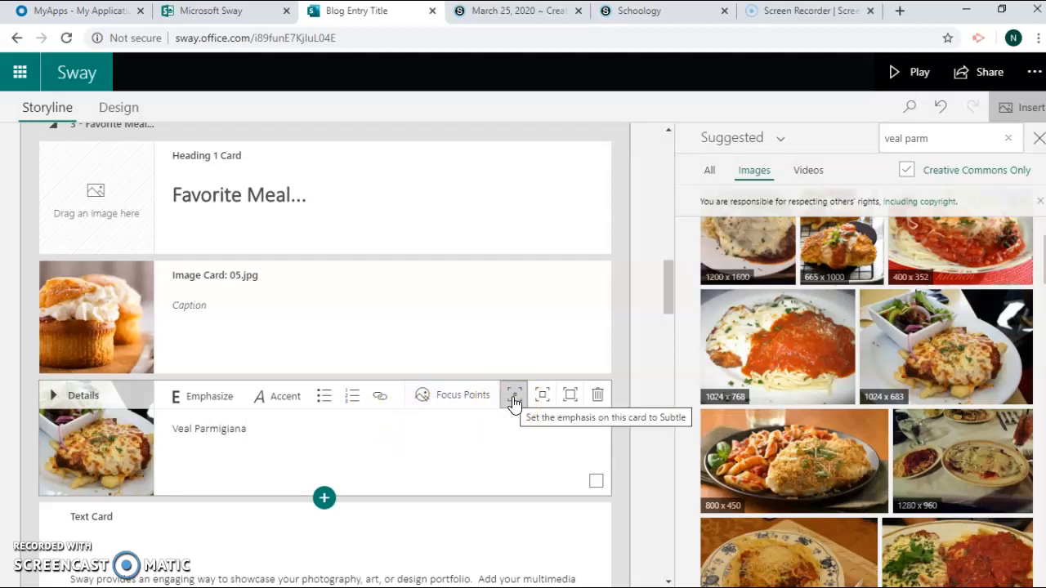
pyautogui.click(540, 399)
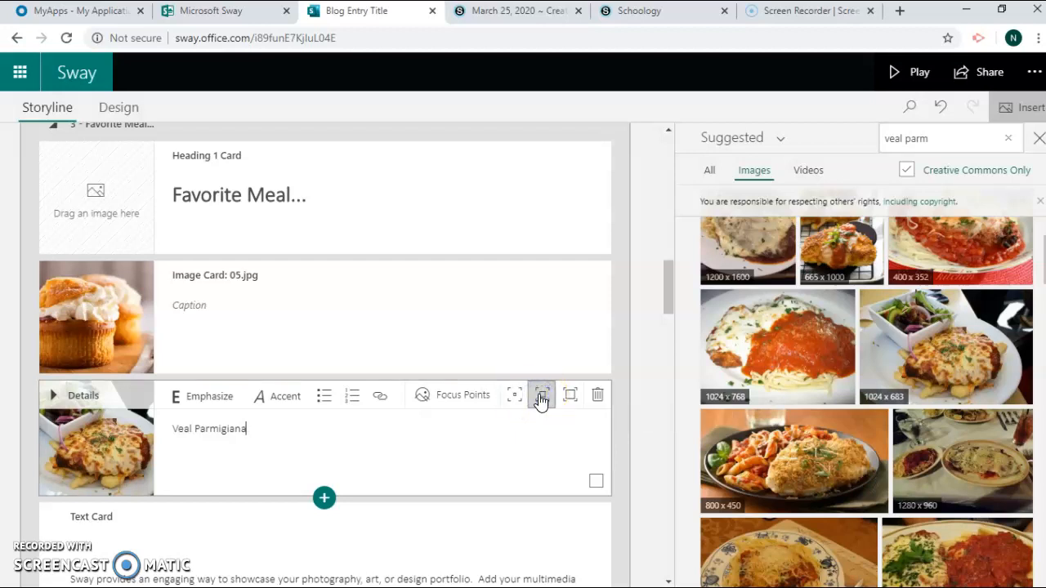
pyautogui.click(143, 425)
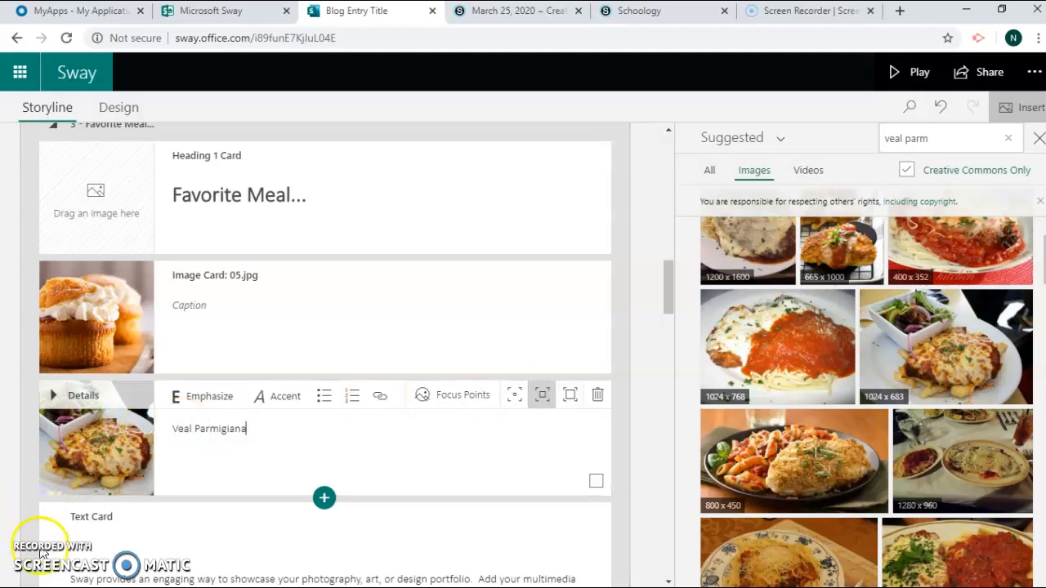
# Delete the cupcake image card and insert a Heading 1 card below the "Veal Parmigiana" image card
pyautogui.click(233, 327)
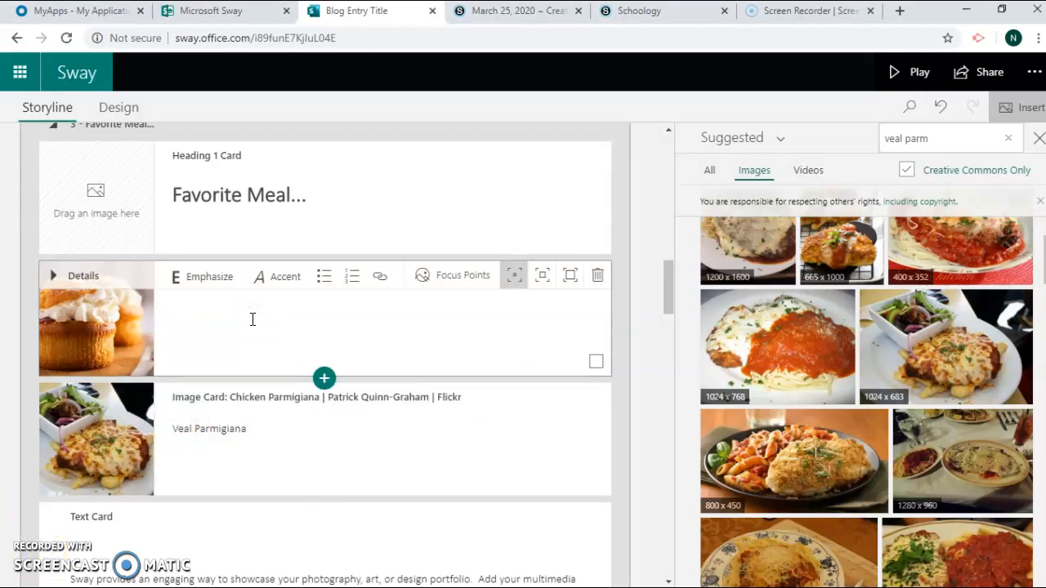
pyautogui.click(598, 276)
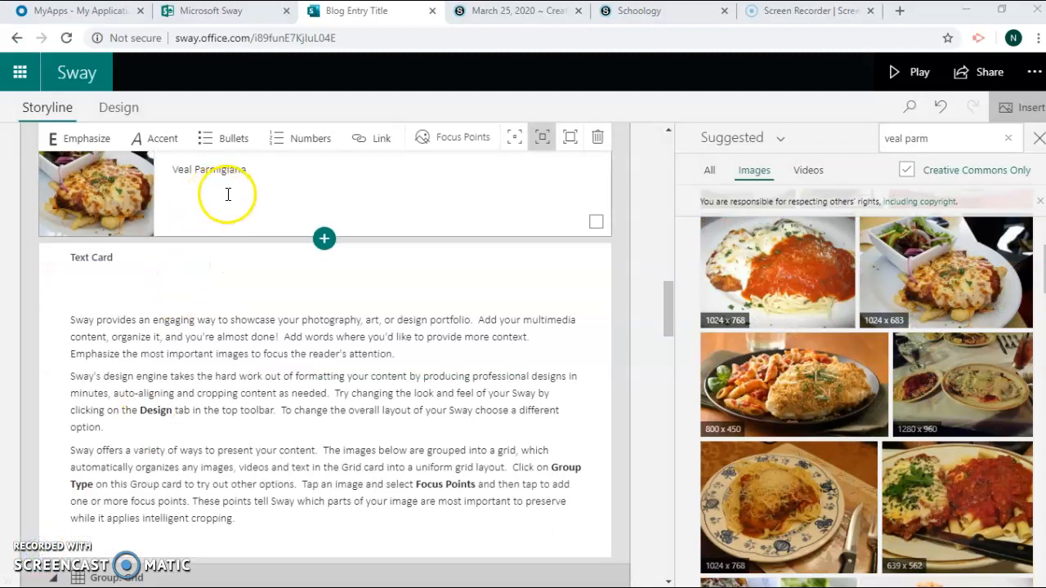
pyautogui.click(324, 239)
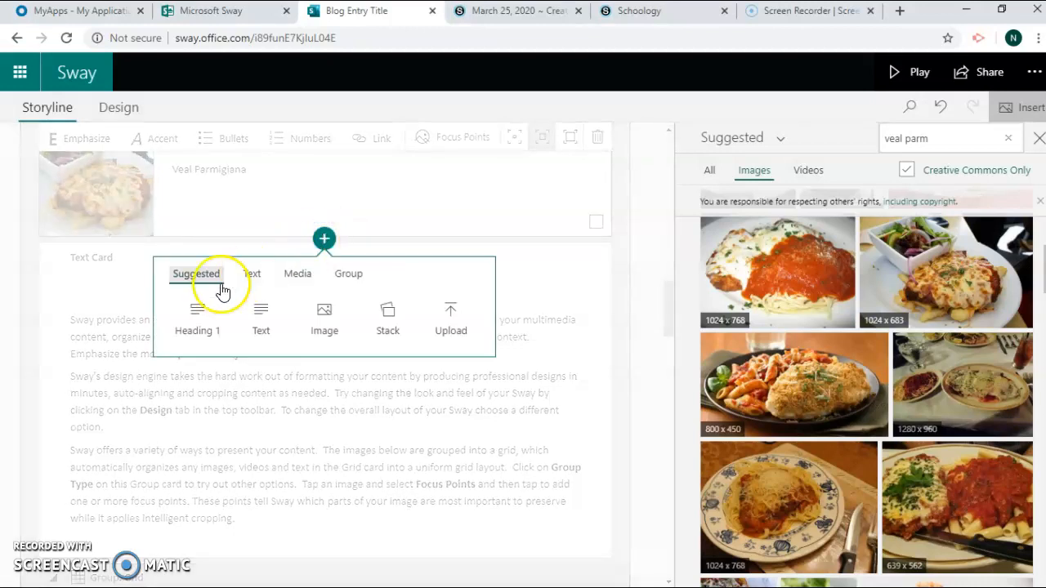
pyautogui.click(201, 314)
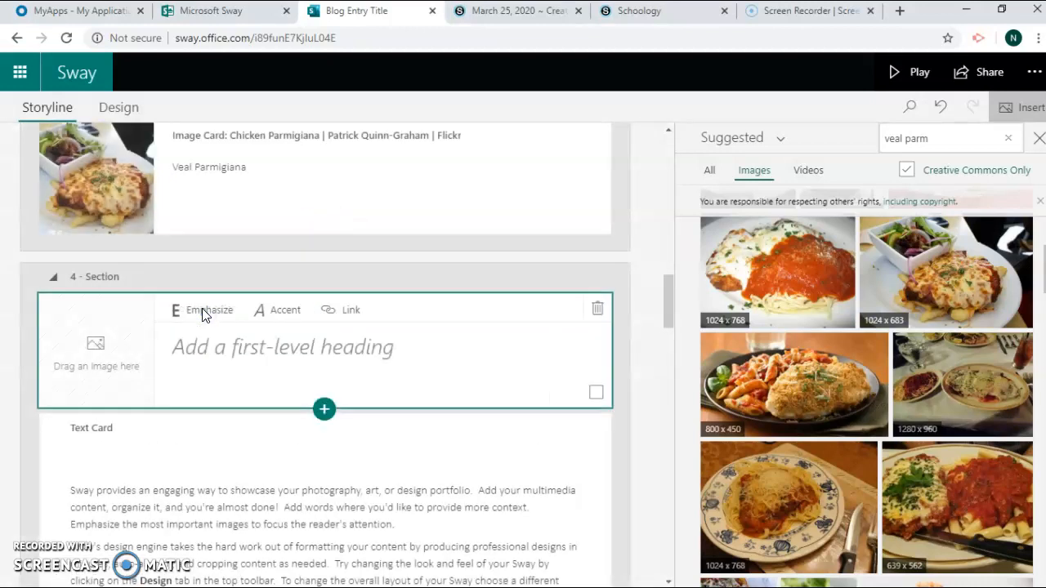
# Enter "Some of My Favorite Pics..." in the new heading card and emphasize the entire text
pyautogui.click(289, 347)
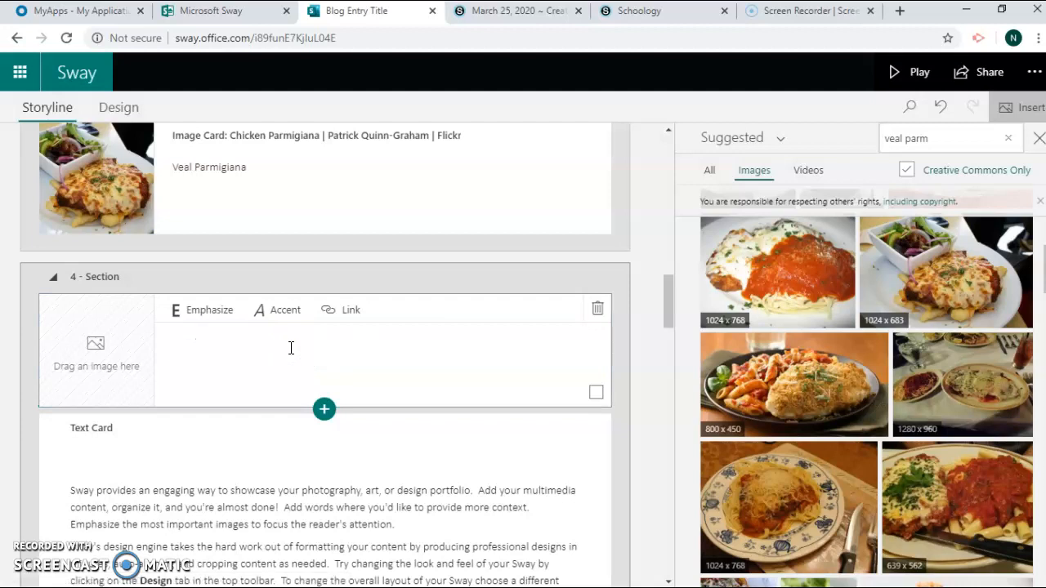
pyautogui.write('Someof')
pyautogui.press('BackSpace')
pyautogui.press('BackSpace')
pyautogui.write('of')
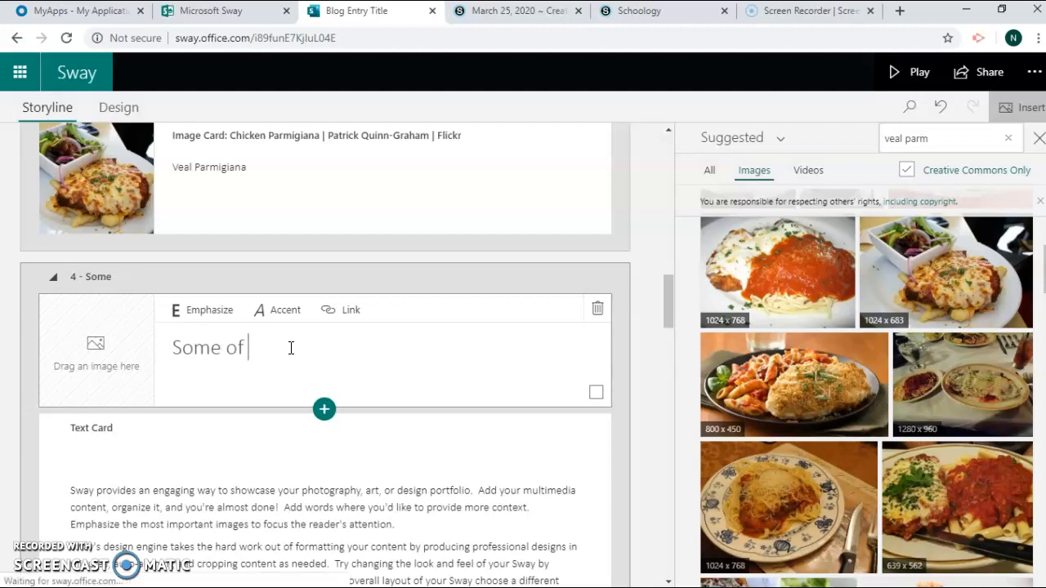
pyautogui.write(' My Favorite Pict')
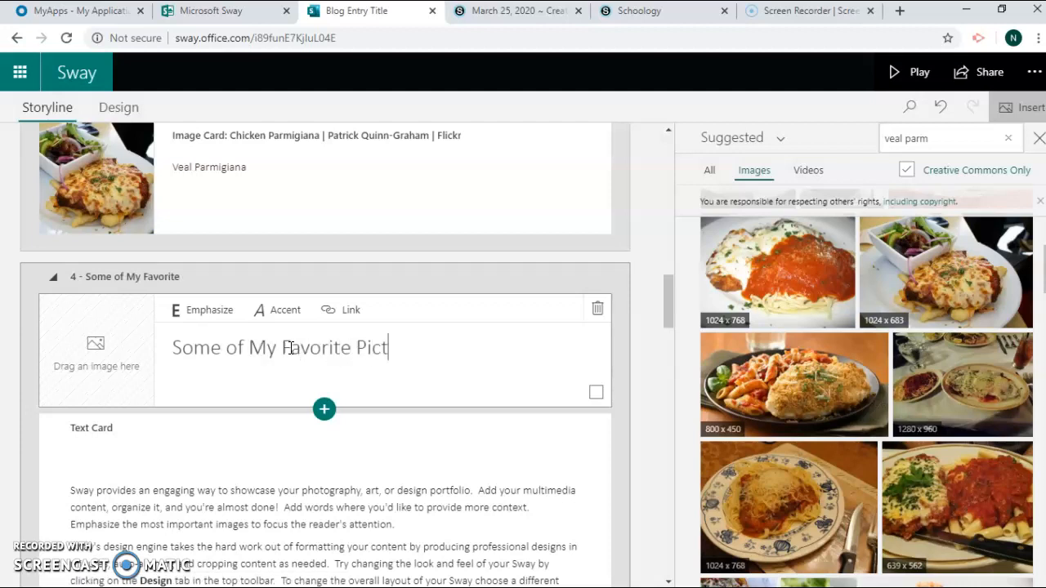
pyautogui.press('BackSpace')
pyautogui.write('s...')
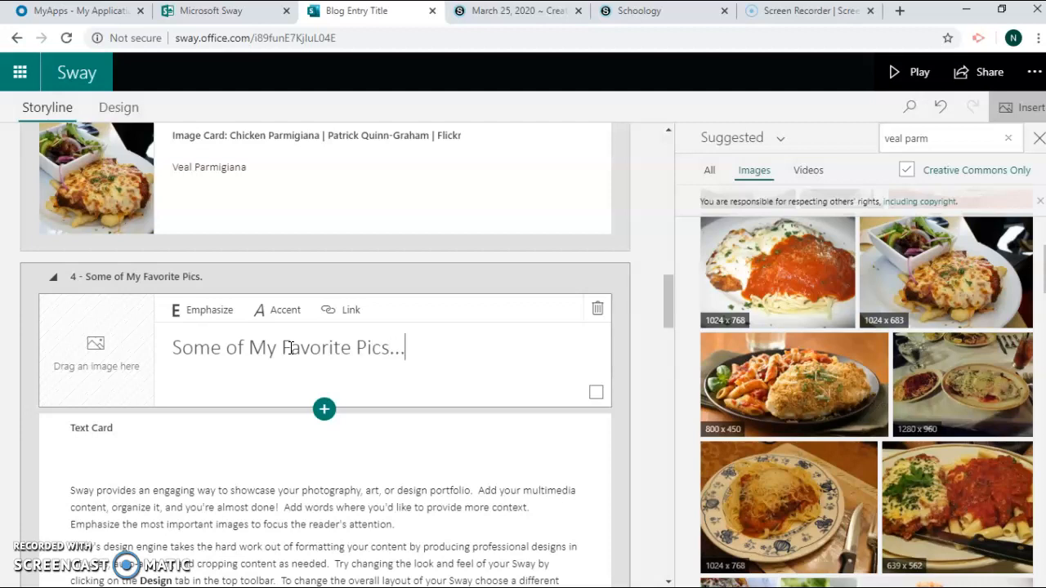
pyautogui.moveTo(280, 350); pyautogui.dragTo(422, 342)
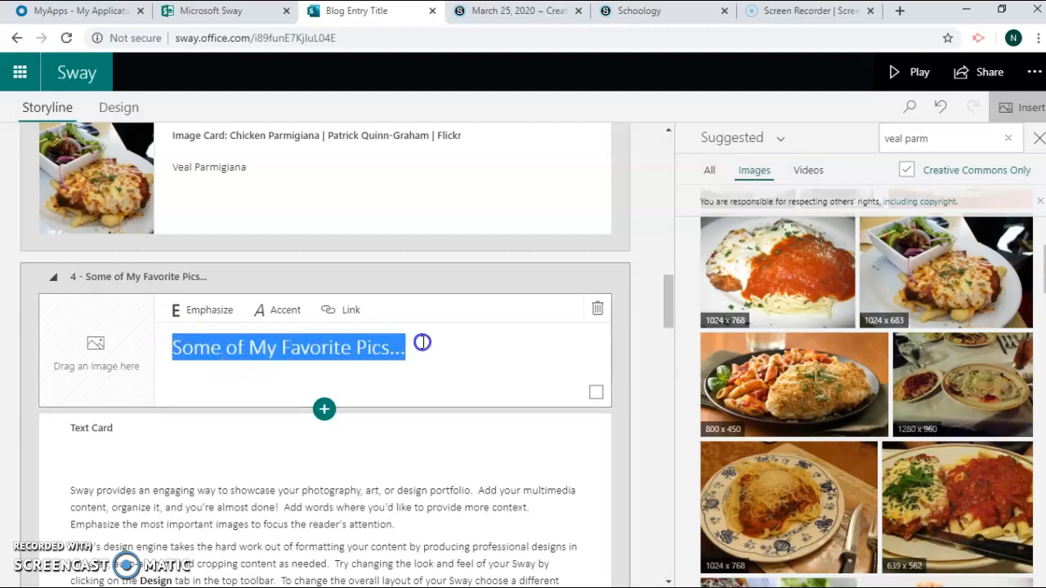
pyautogui.click(228, 316)
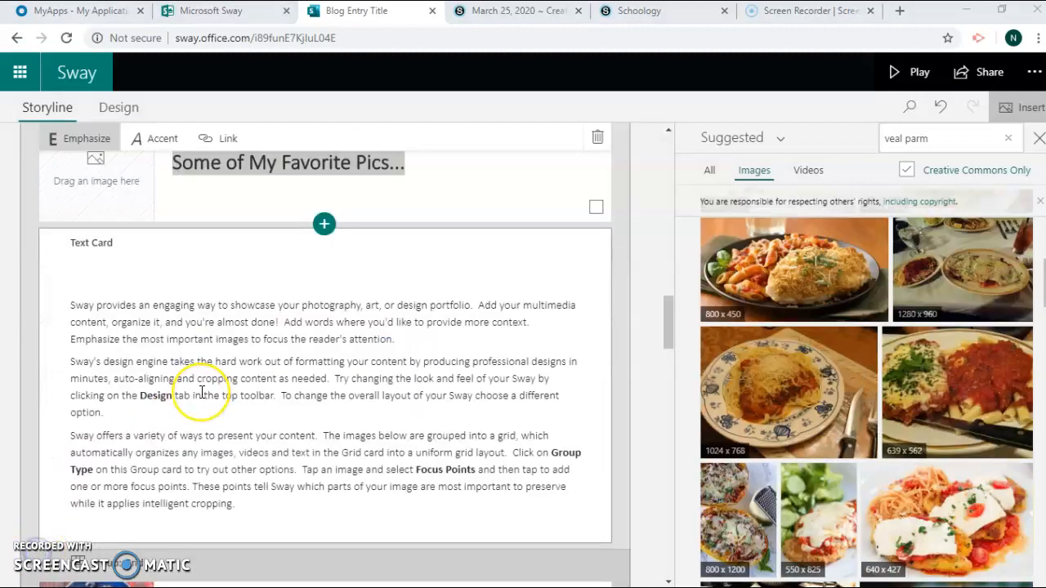
# Delete the template text card below the "Some of My Favorite Pics..." heading
pyautogui.click(202, 394)
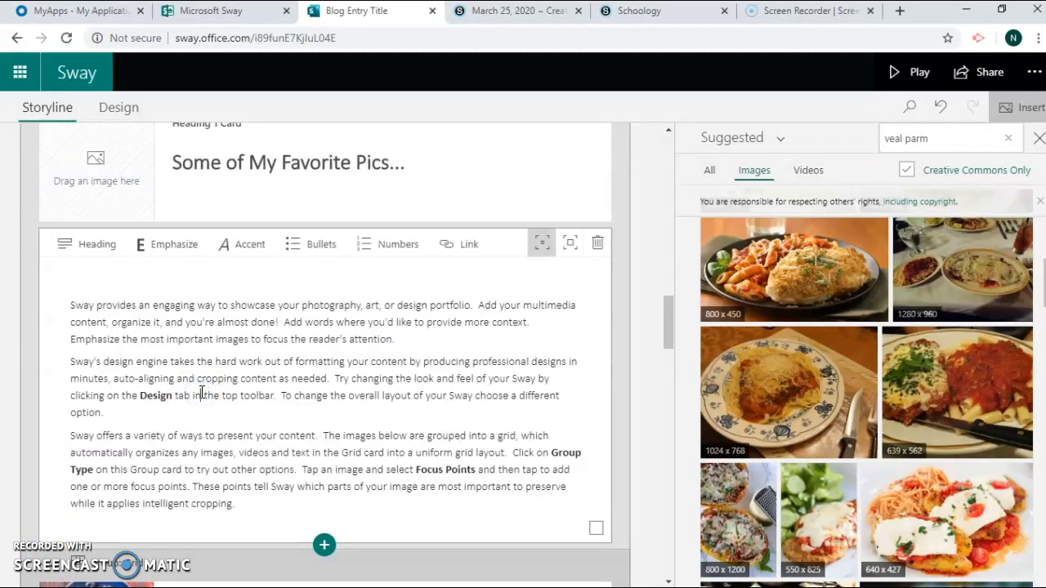
pyautogui.click(597, 242)
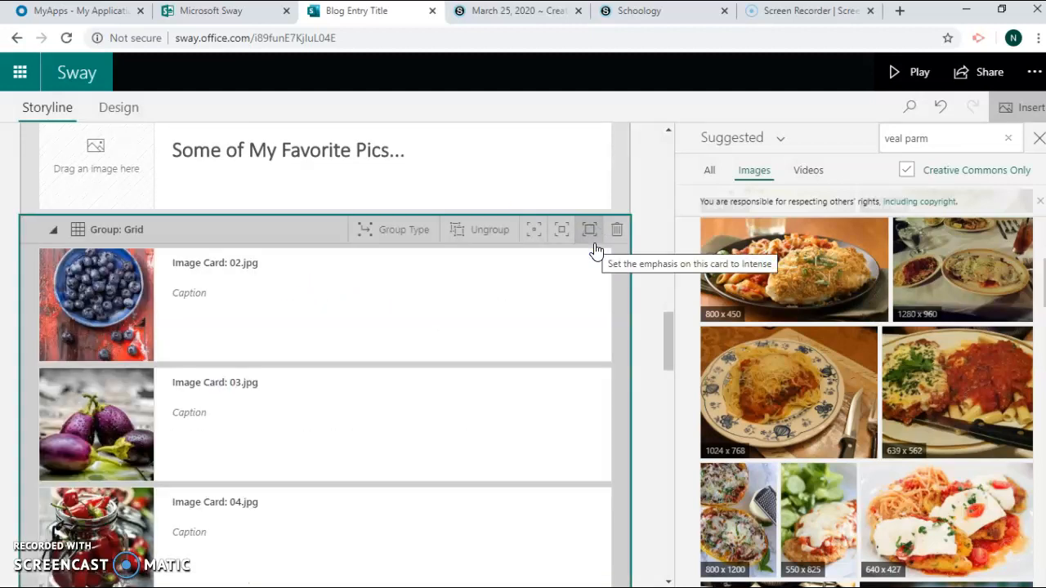
pyautogui.click(186, 294)
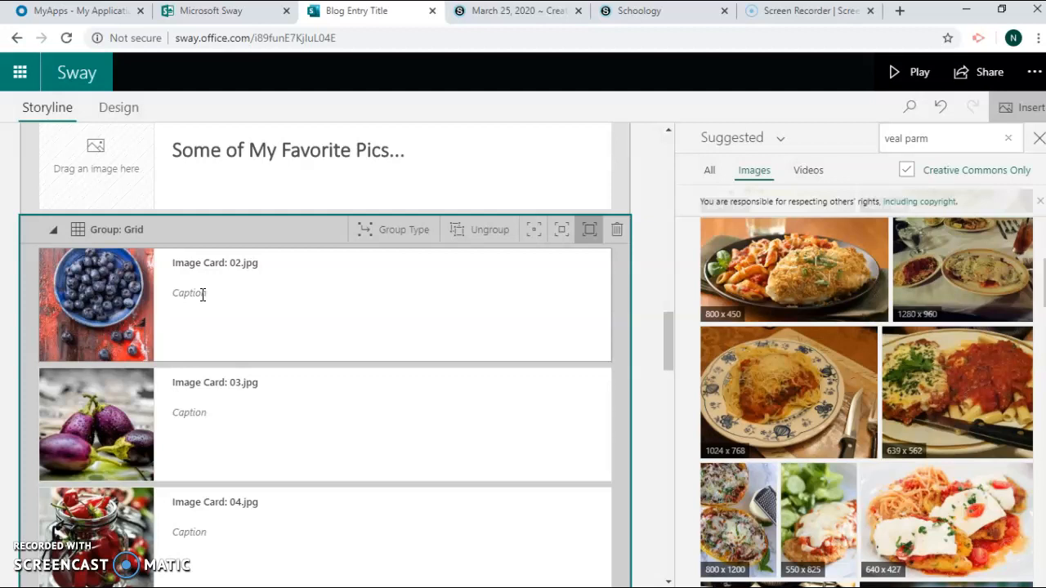
pyautogui.scroll(2, 240, 362)
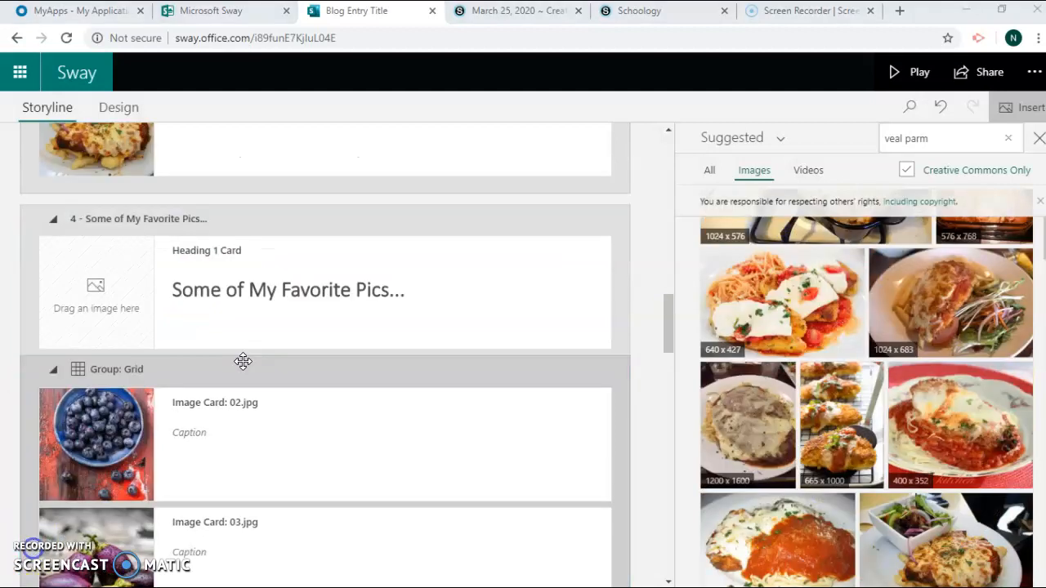
# Insert the image "Friends on beach.jpg" below the blueberry image in the grid group and caption it "Friends on the beach."
pyautogui.click(309, 435)
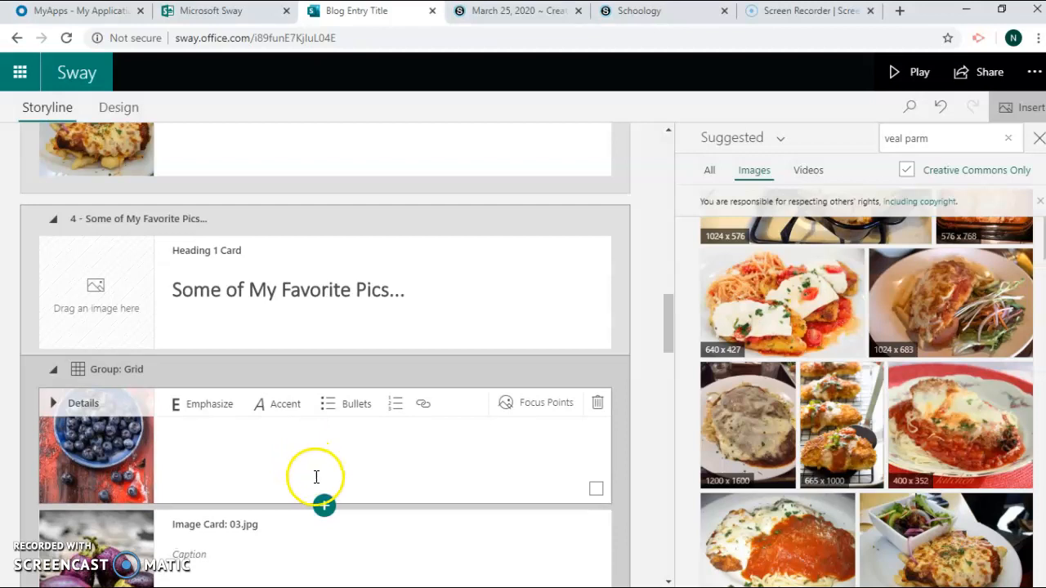
pyautogui.click(325, 507)
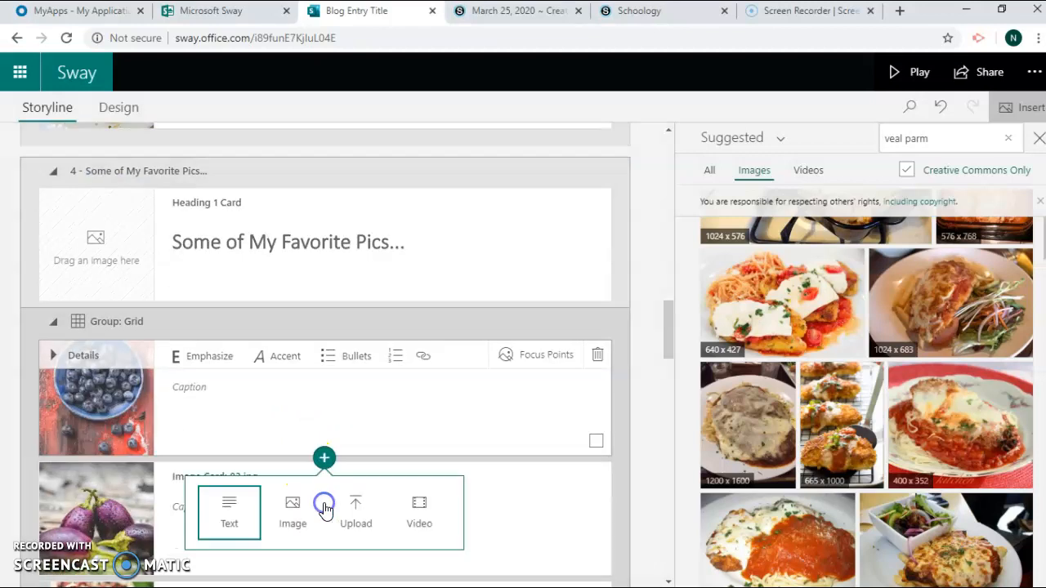
pyautogui.click(294, 509)
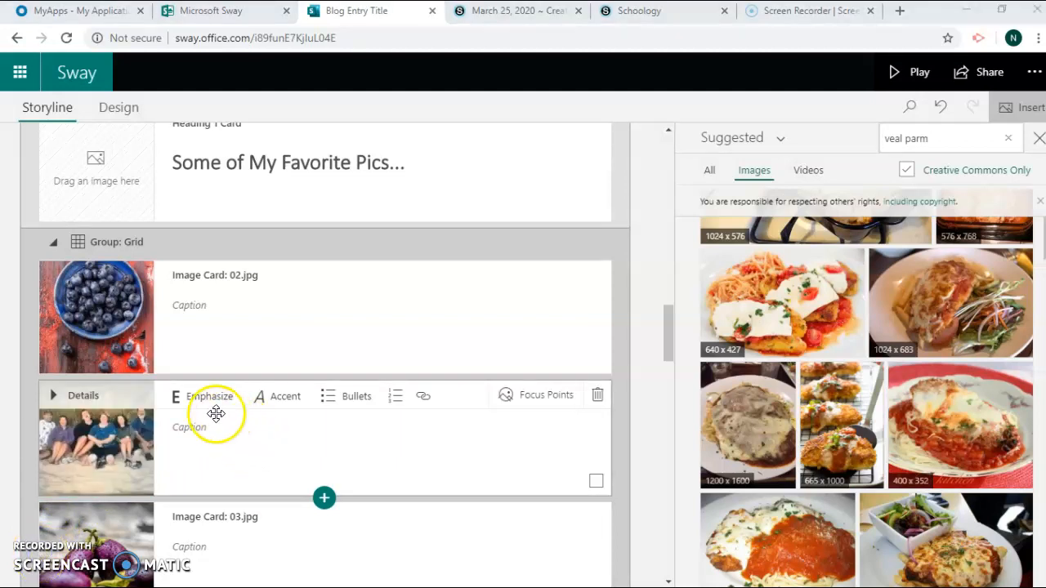
pyautogui.click(212, 428)
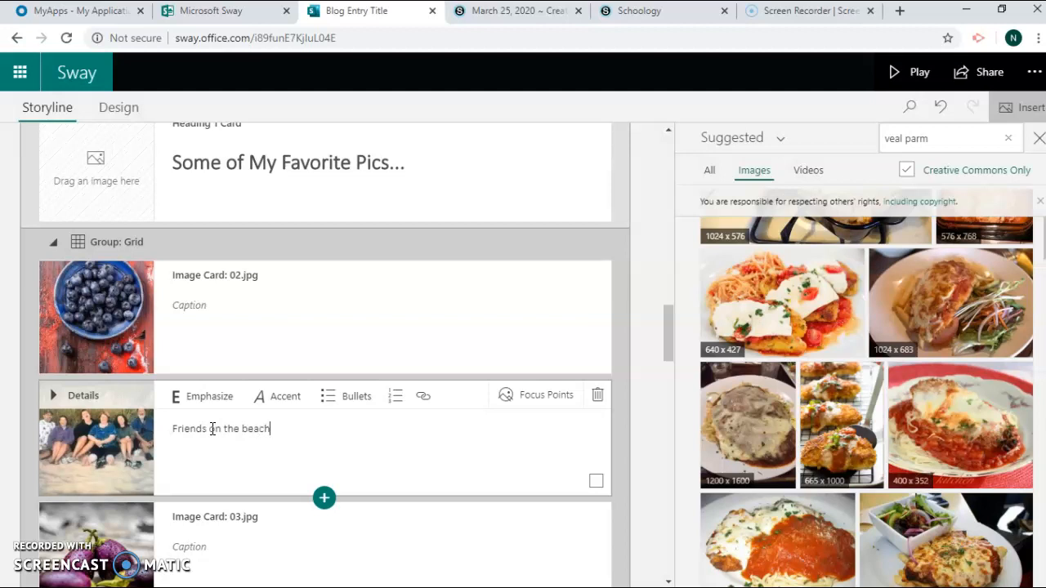
# Delete all the template food image cards from the grid group, keeping only the "Friends on beach.jpg" card
pyautogui.click(270, 335)
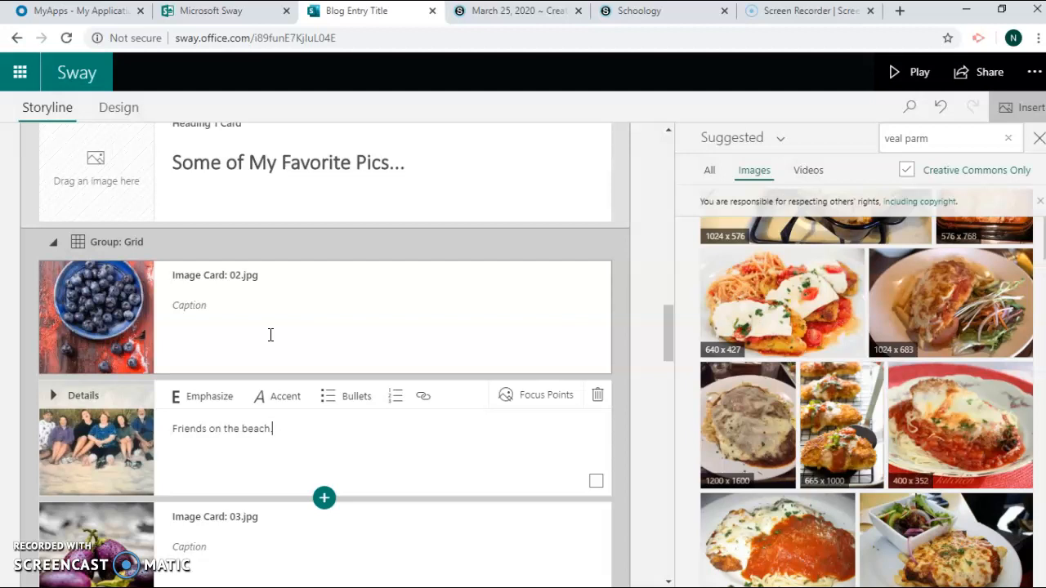
pyautogui.click(275, 333)
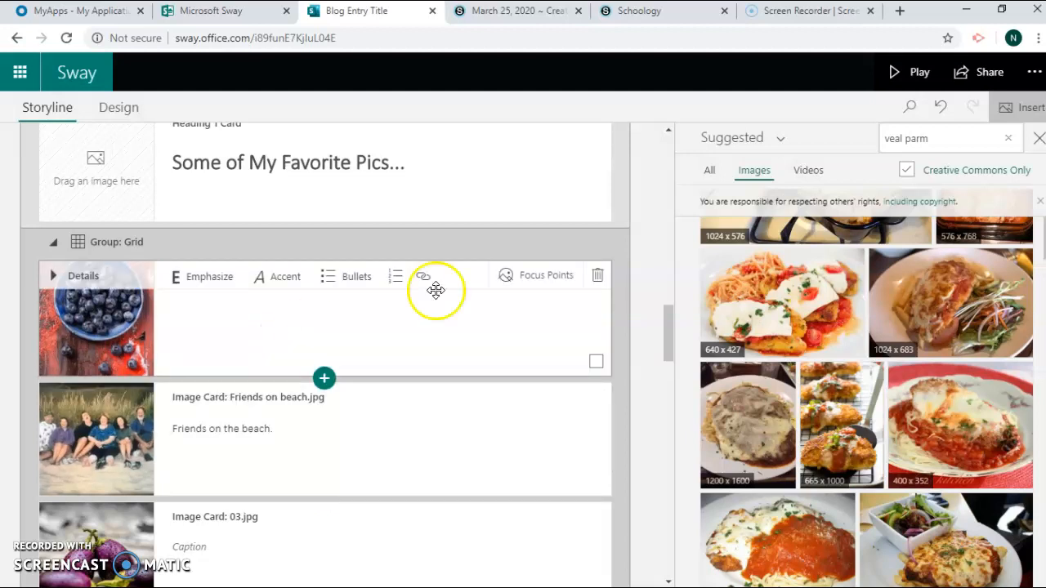
pyautogui.click(598, 280)
pyautogui.click(504, 433)
pyautogui.click(597, 395)
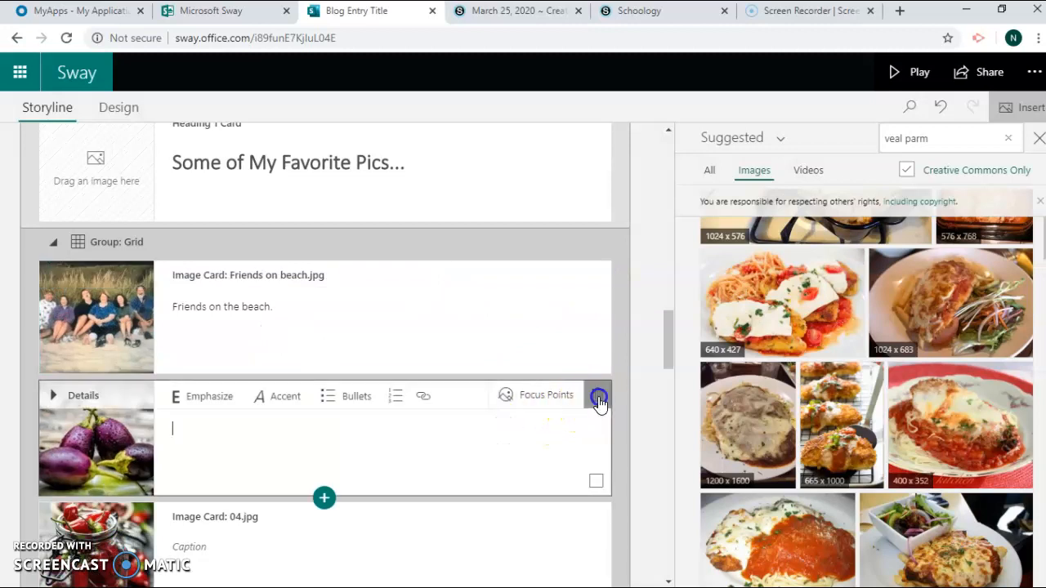
pyautogui.click(597, 369)
pyautogui.click(596, 369)
pyautogui.click(596, 370)
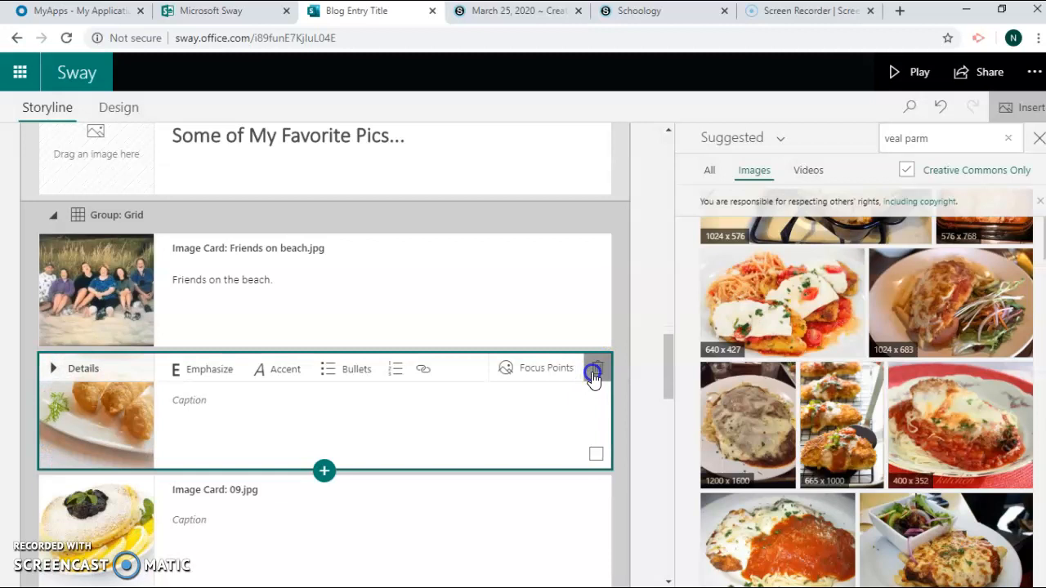
pyautogui.click(596, 369)
pyautogui.click(595, 369)
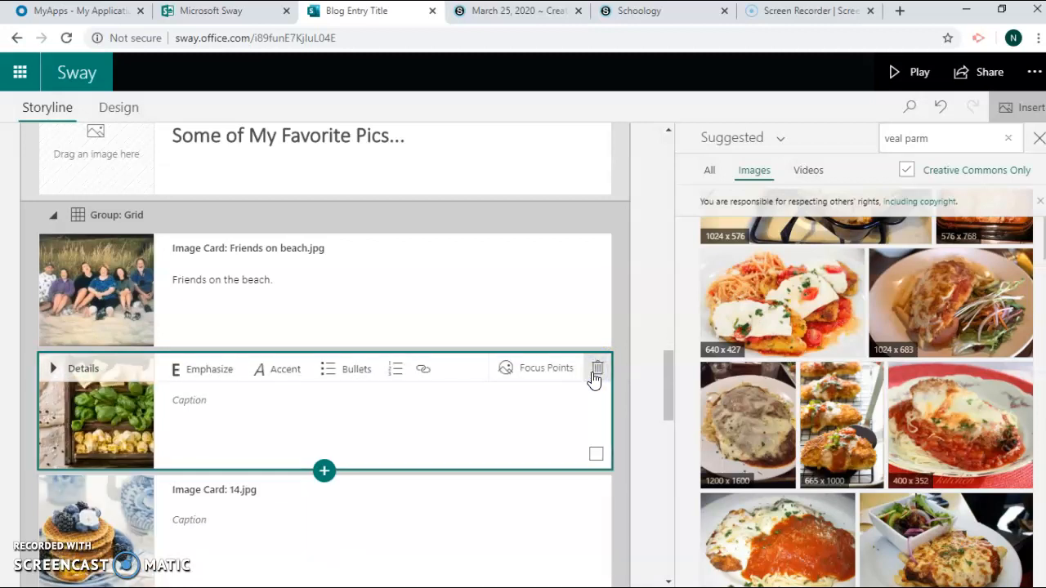
pyautogui.click(596, 369)
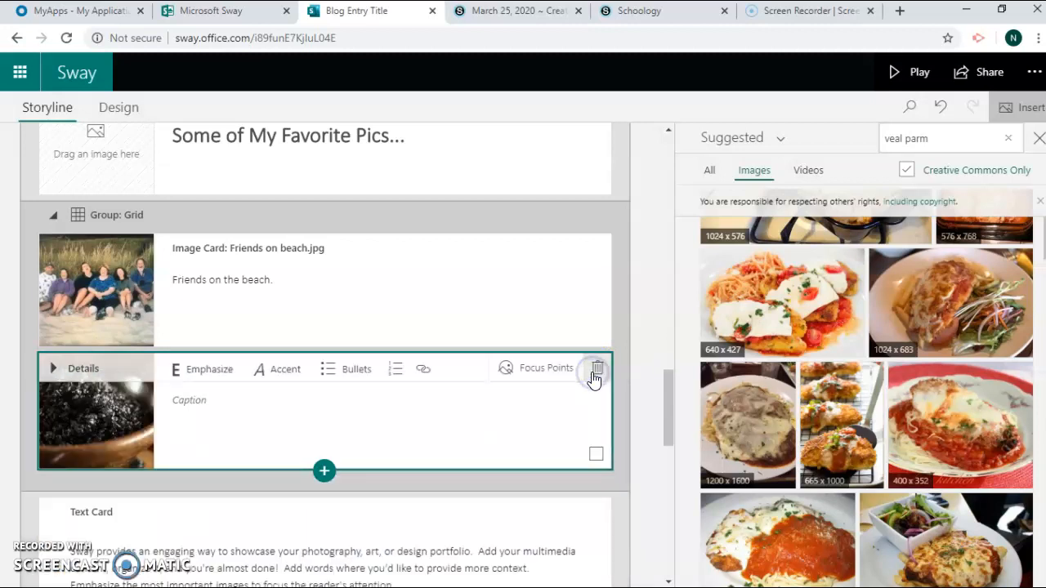
pyautogui.click(595, 369)
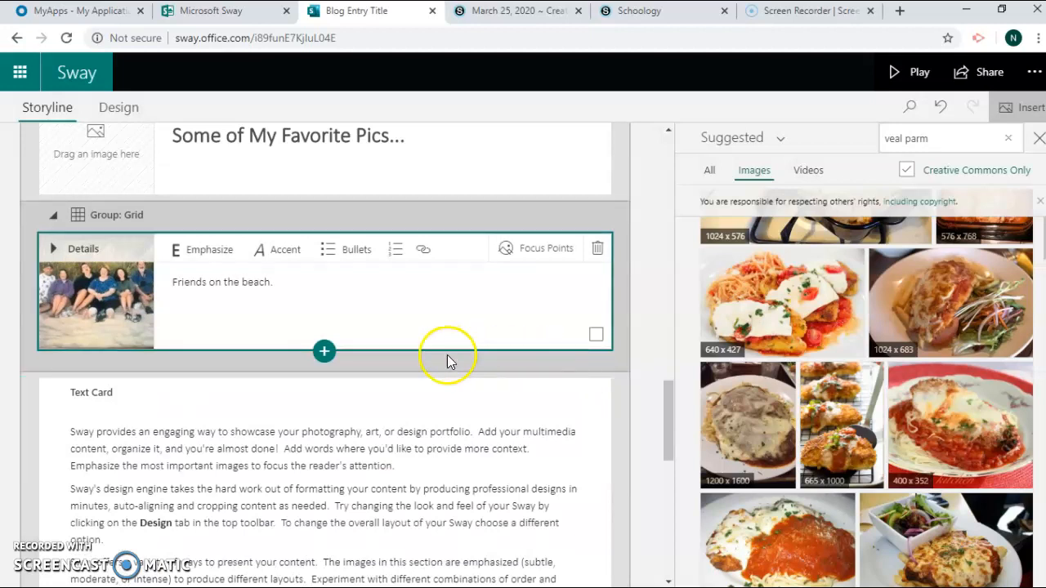
# Collapse the grid group and insert a Heading 1 card directly below it
pyautogui.click(210, 467)
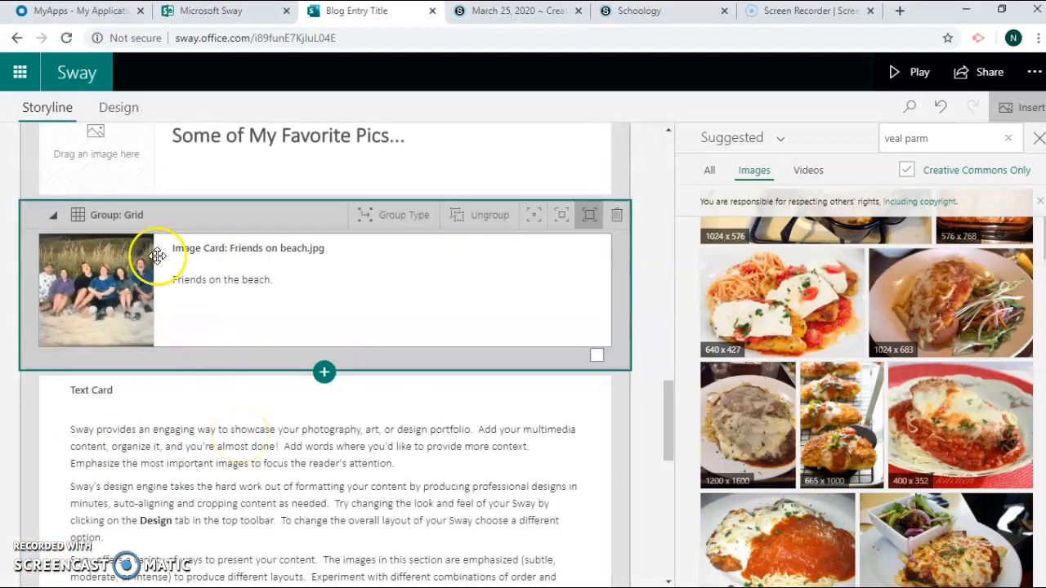
pyautogui.click(53, 216)
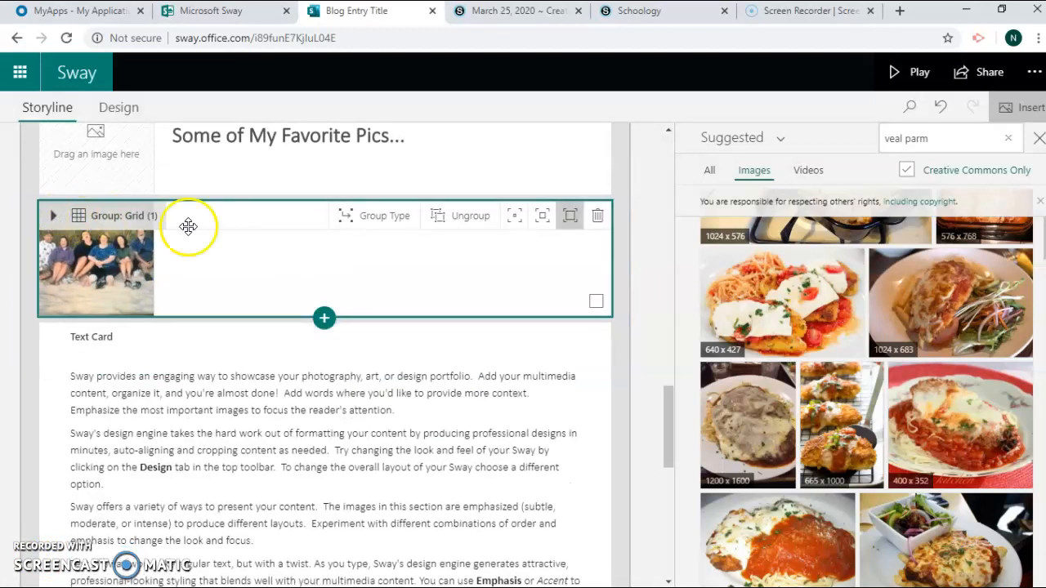
pyautogui.click(324, 319)
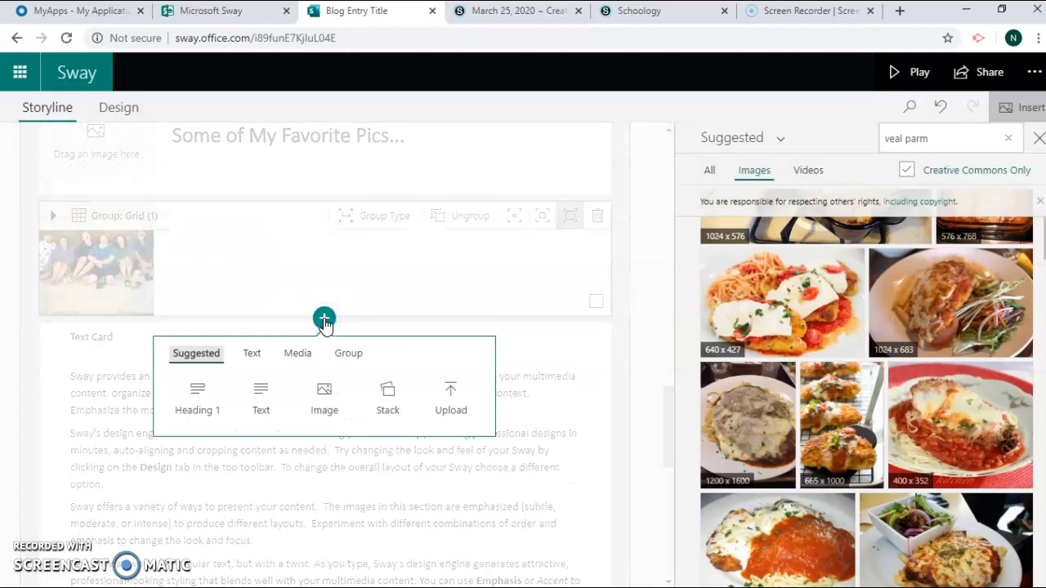
pyautogui.click(200, 394)
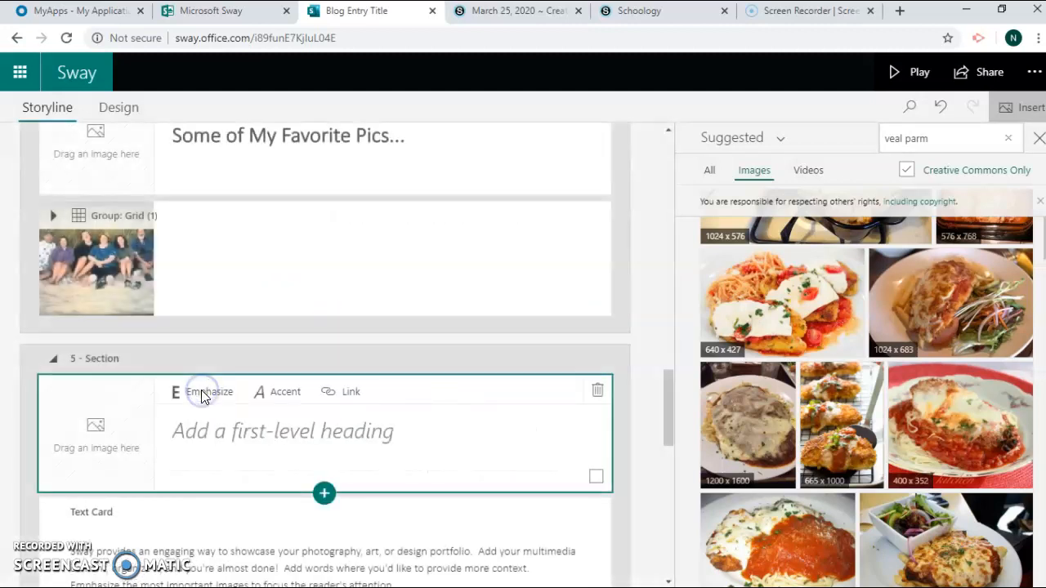
# Enter "Favorite Quote..." in the new heading card and emphasize the entire text
pyautogui.click(199, 428)
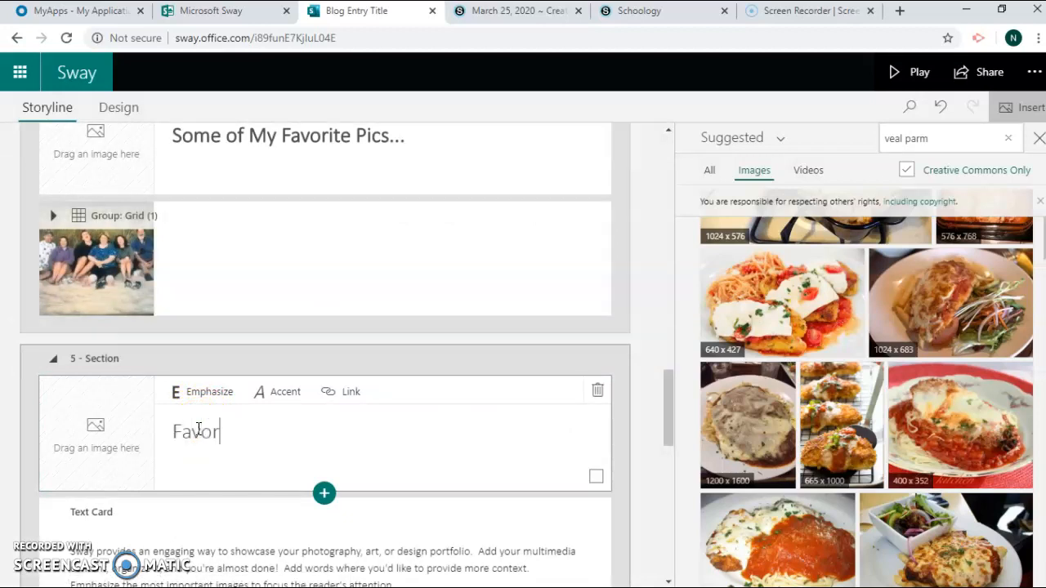
pyautogui.write('Favorite Quote...')
pyautogui.click(192, 413)
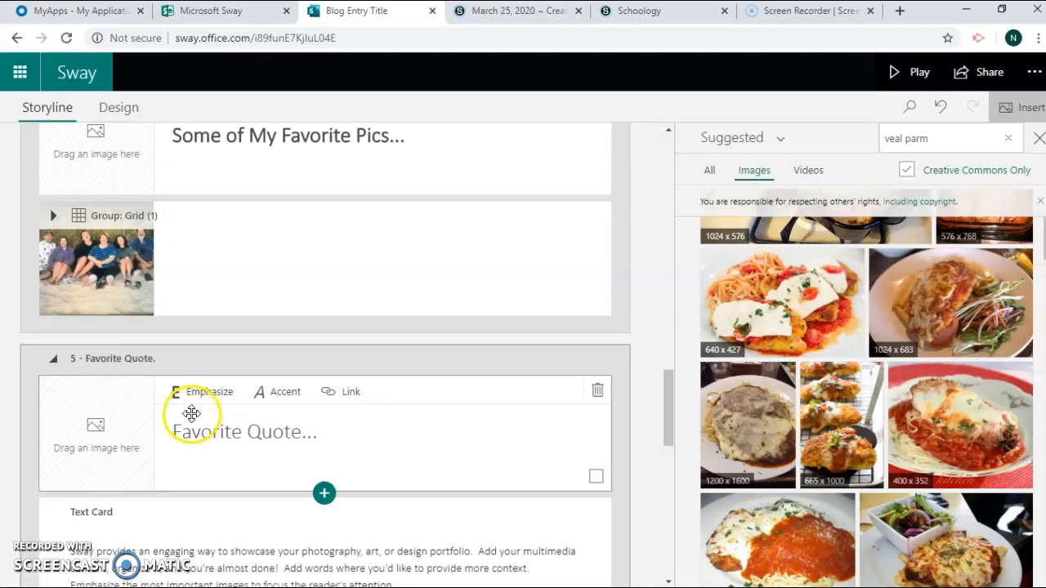
pyautogui.moveTo(177, 430); pyautogui.dragTo(310, 431)
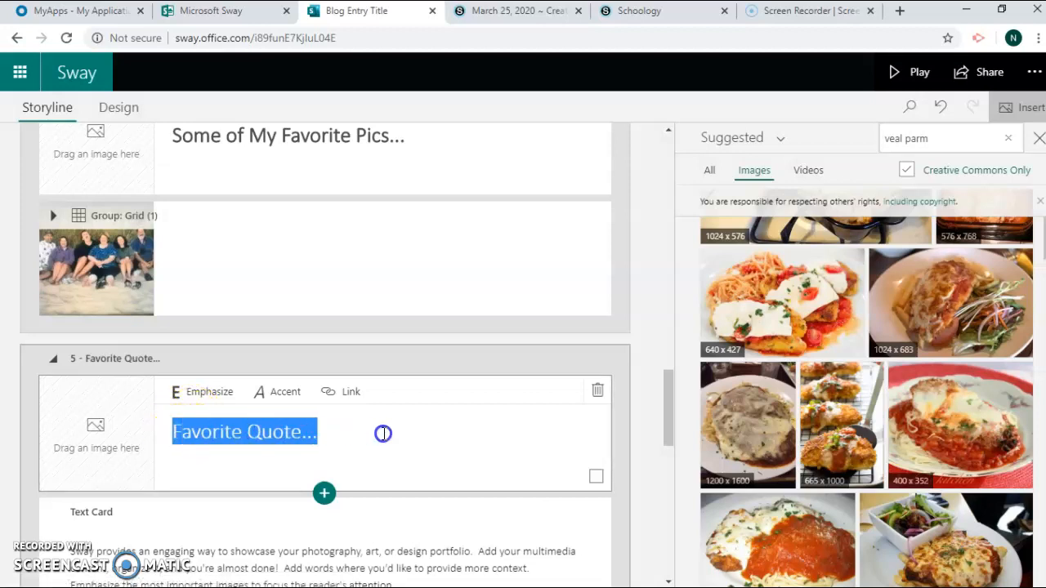
pyautogui.click(217, 397)
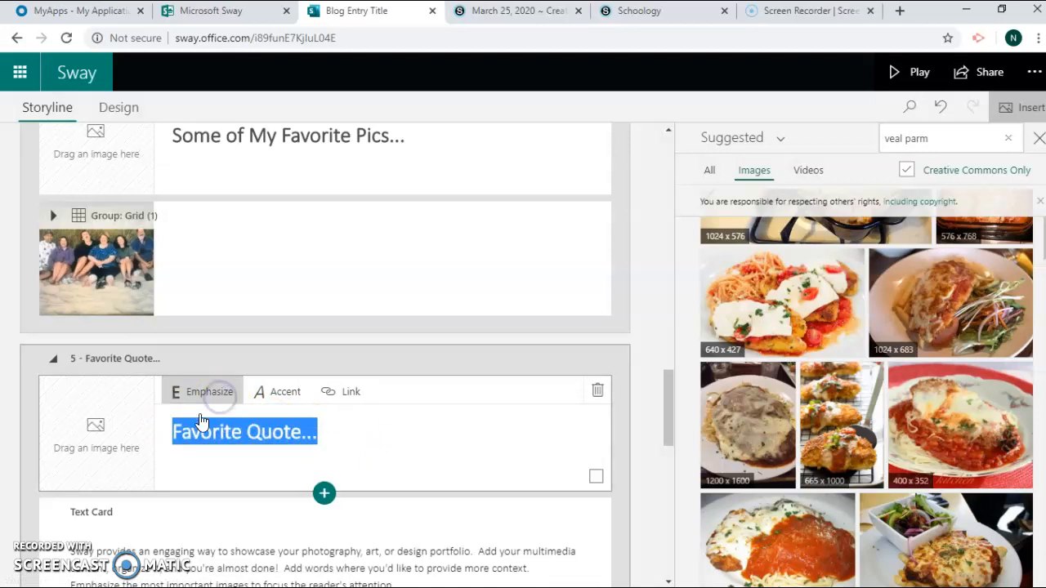
pyautogui.click(8, 583)
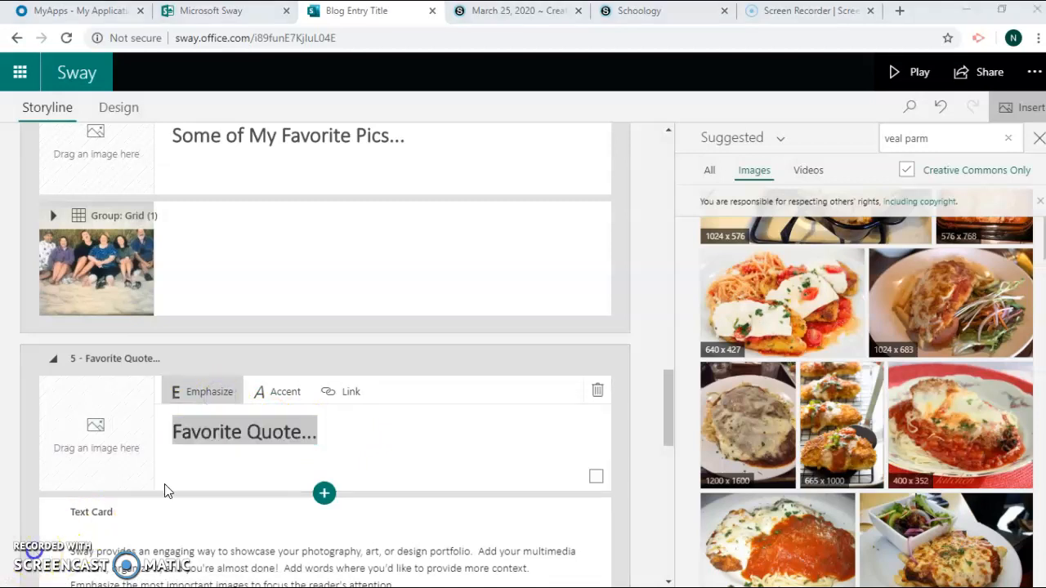
# Replace the template text in the card below the "Favorite Quote..." heading with "Something someone said by Who said it"
pyautogui.click(165, 531)
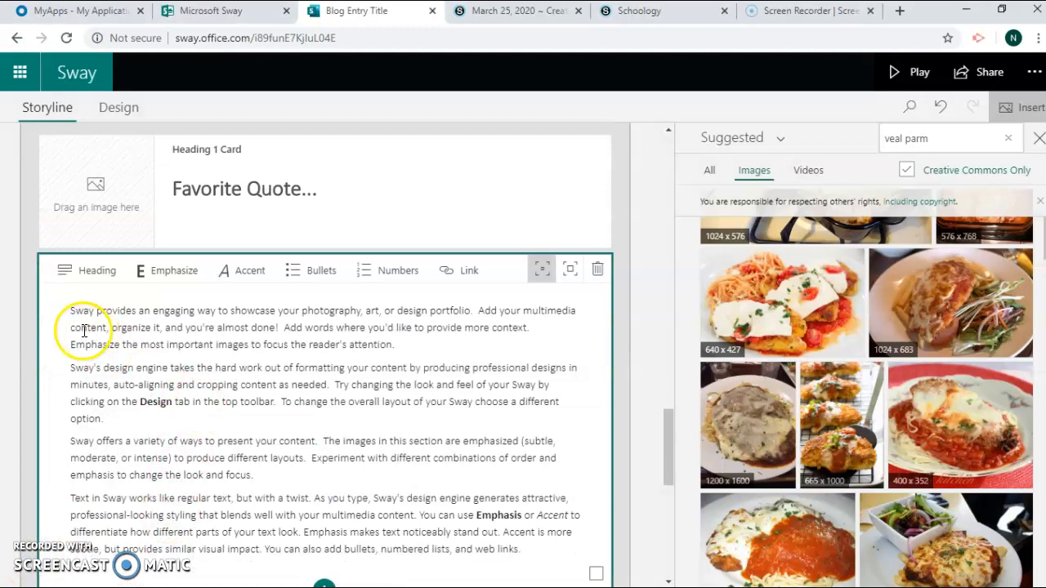
pyautogui.moveTo(70, 312); pyautogui.dragTo(120, 333)
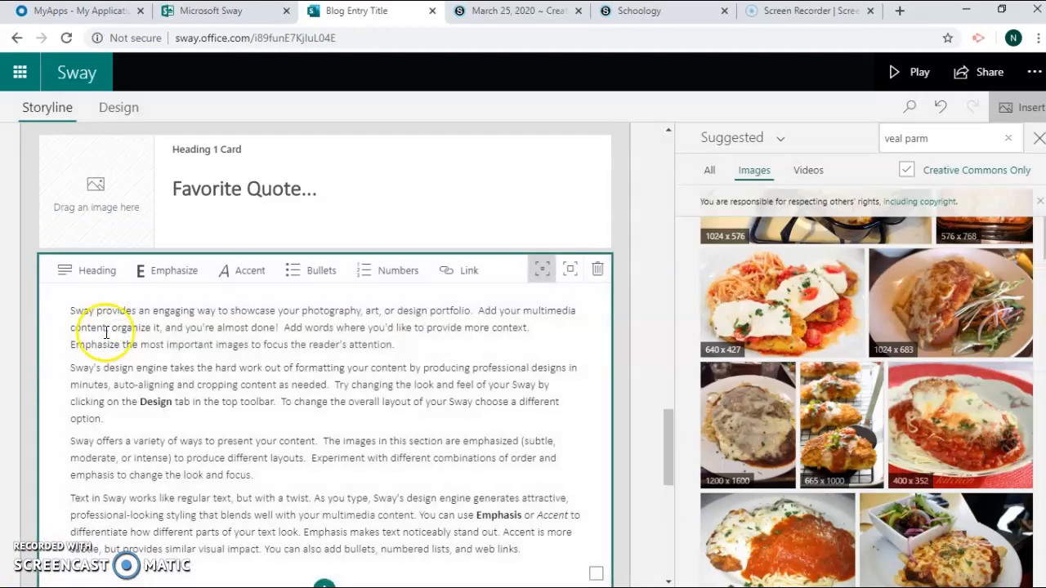
pyautogui.moveTo(74, 309); pyautogui.dragTo(536, 351)
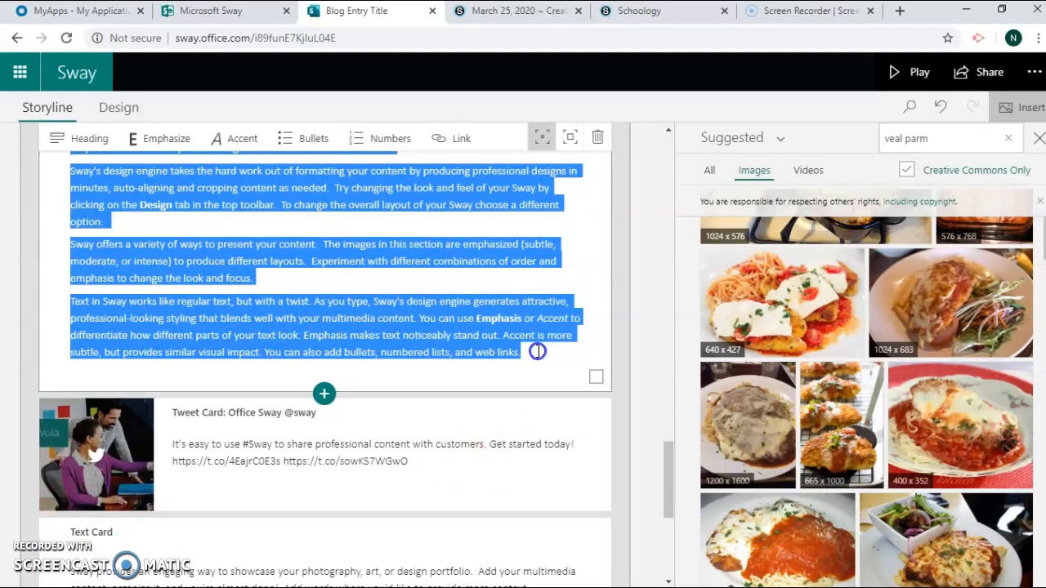
pyautogui.press('BackSpace')
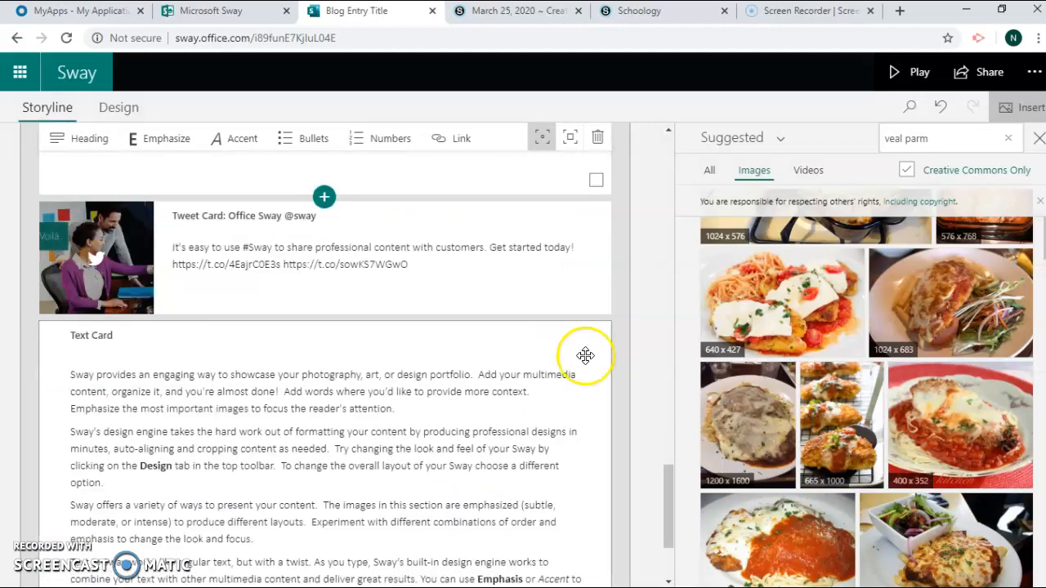
pyautogui.moveTo(665, 474); pyautogui.dragTo(657, 427)
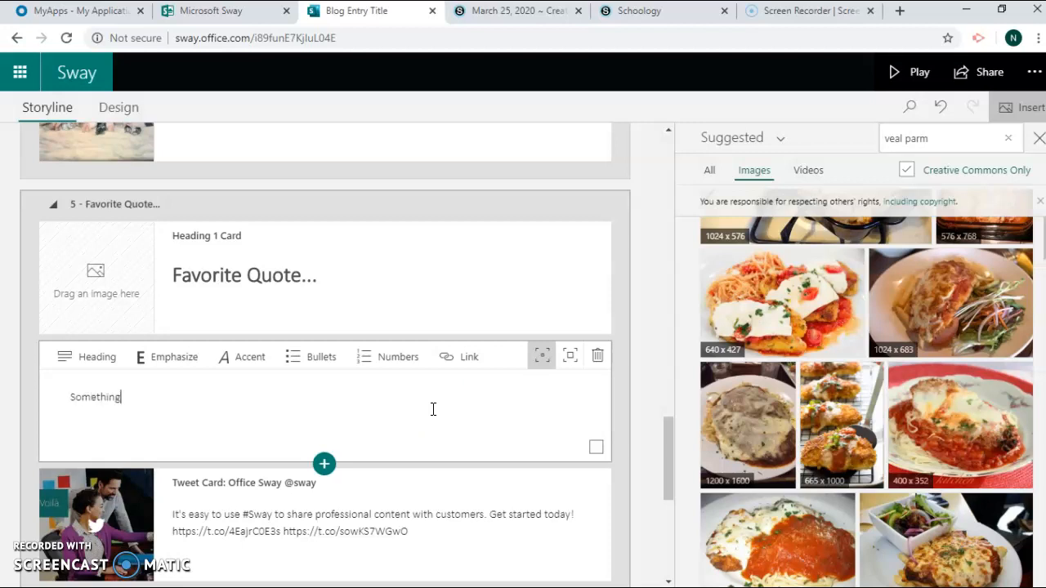
pyautogui.write('one said by Who said it')
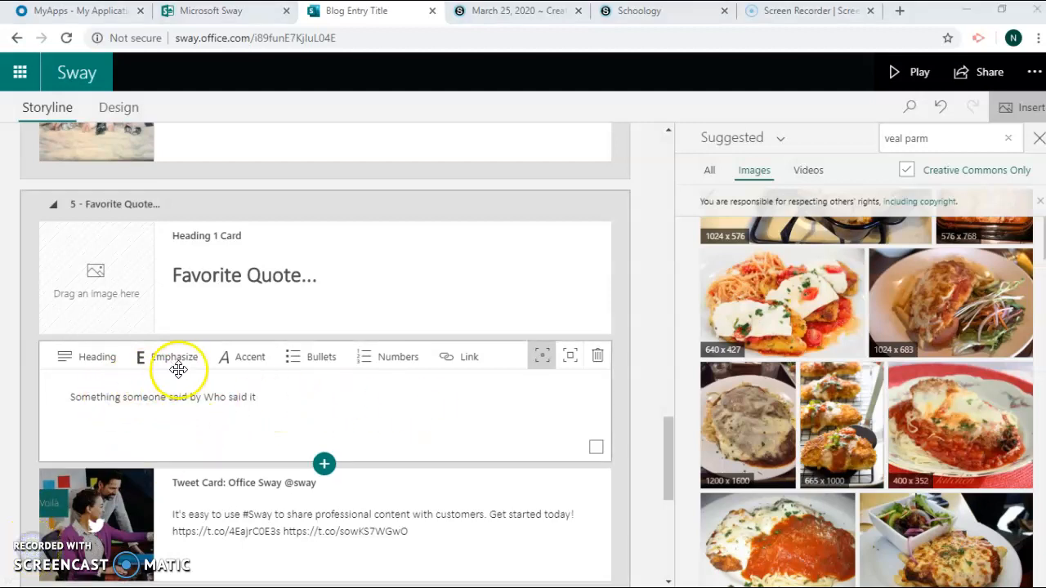
# Apply Accent formatting to the words "Something someone said" in the favorite quote text card
pyautogui.click(70, 397)
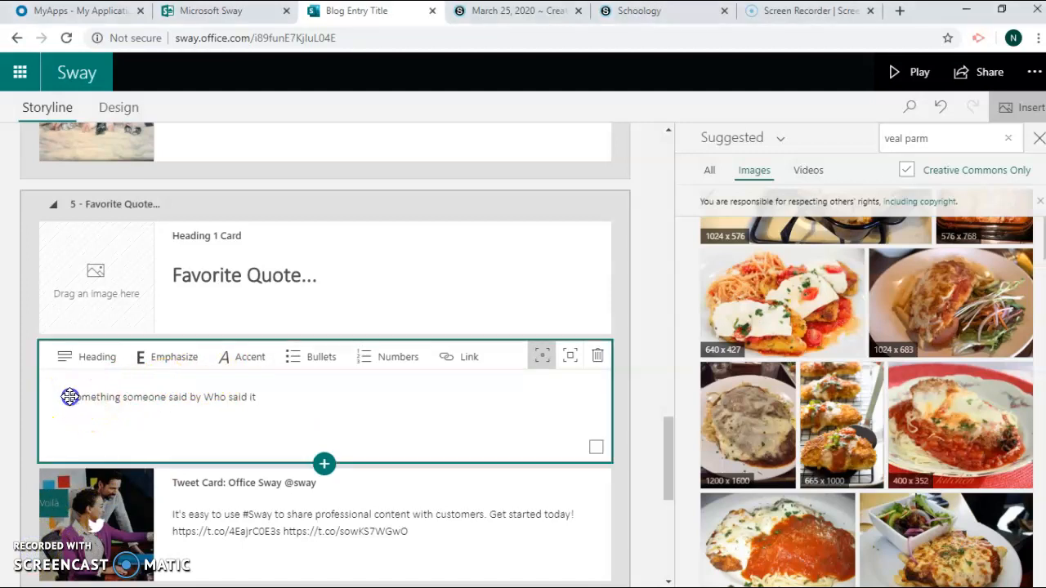
pyautogui.moveTo(70, 397); pyautogui.dragTo(191, 388)
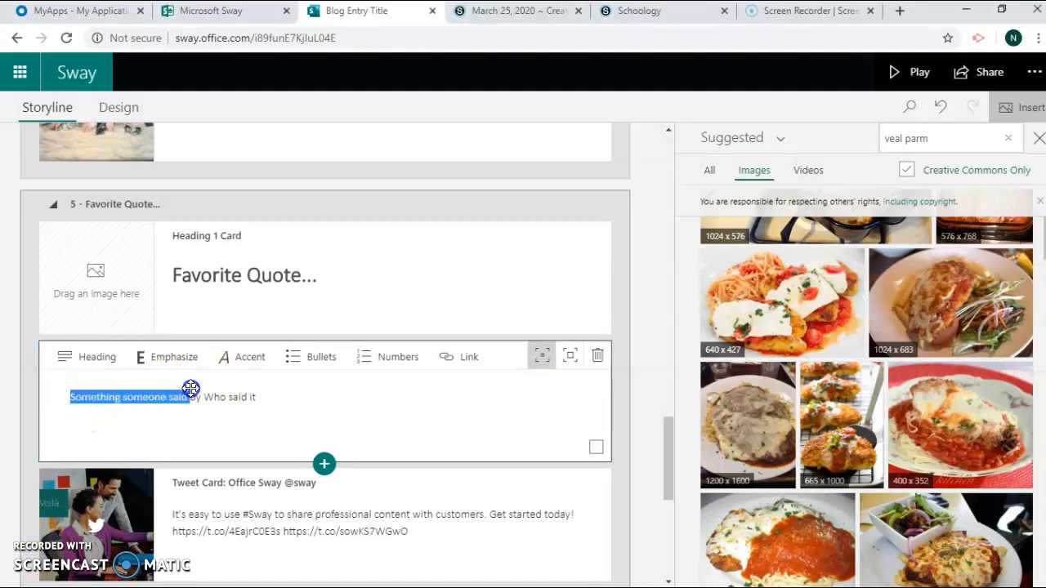
pyautogui.click(255, 356)
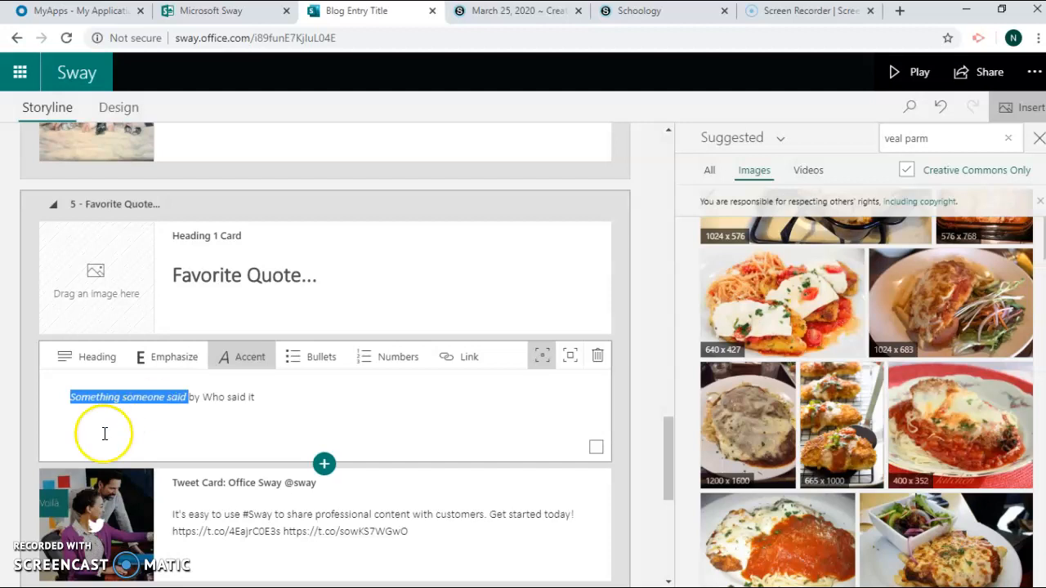
# Insert a Heading 1 card below the quote text card, enter "In 10 Years..." and emphasize the entire heading
pyautogui.click(323, 464)
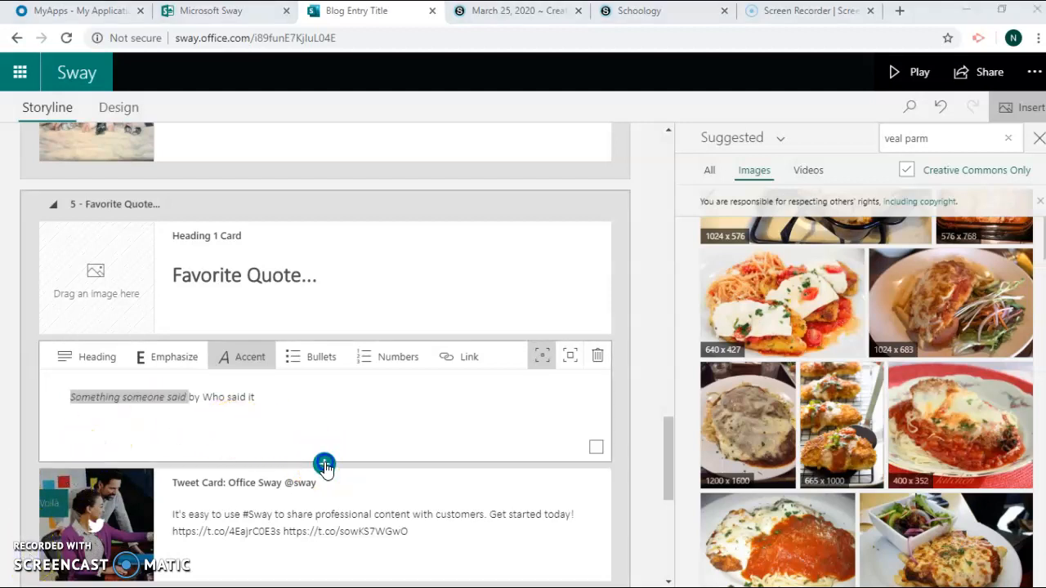
pyautogui.click(206, 513)
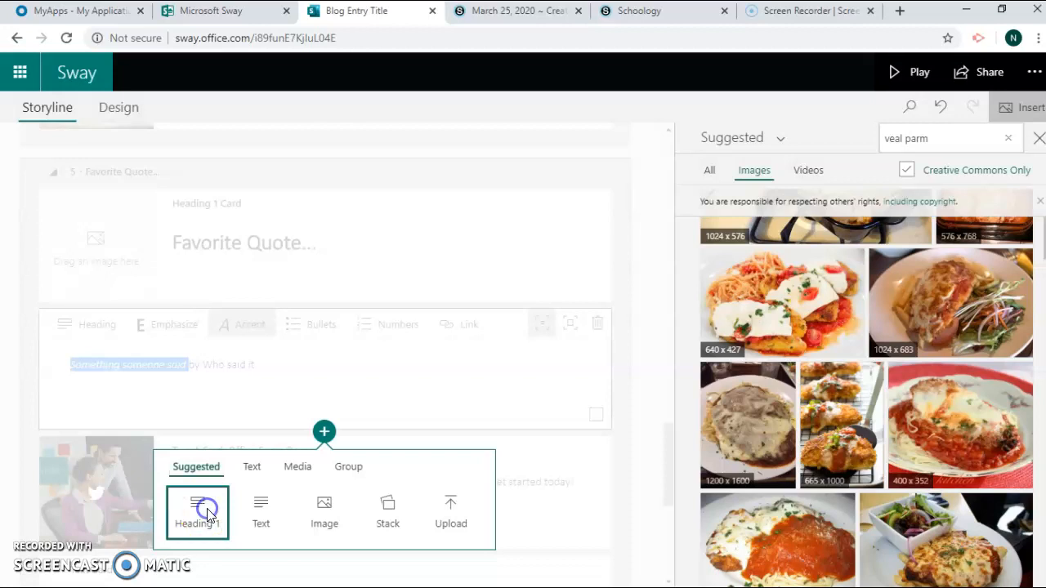
pyautogui.click(277, 434)
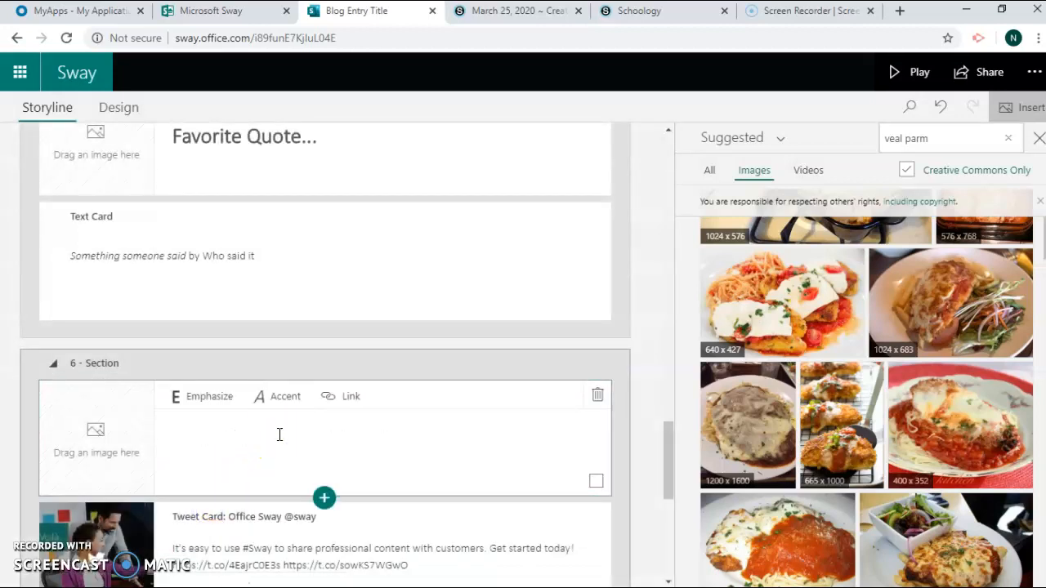
pyautogui.write('In 10 Years...')
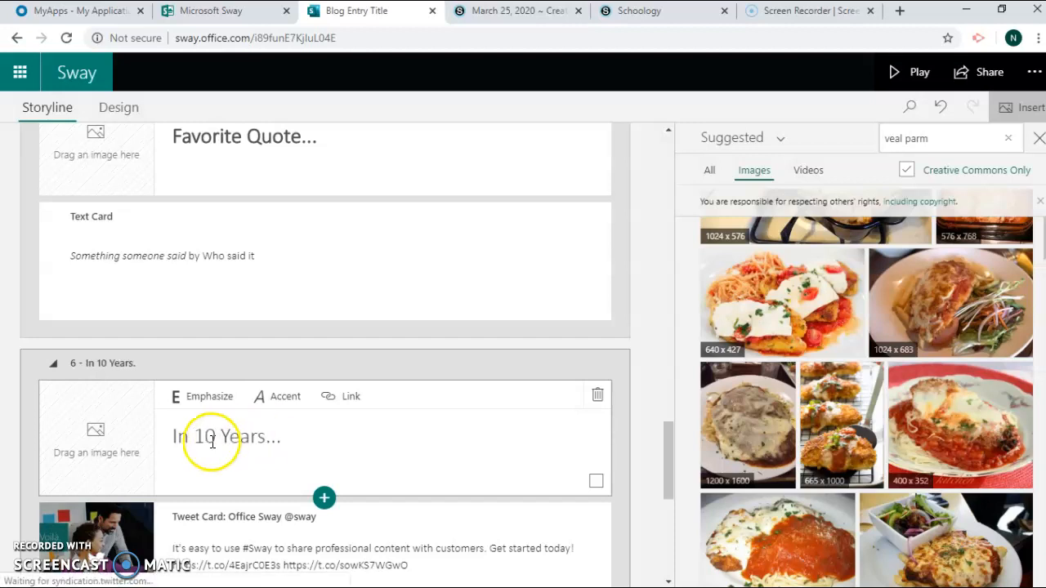
pyautogui.moveTo(174, 437); pyautogui.dragTo(302, 430)
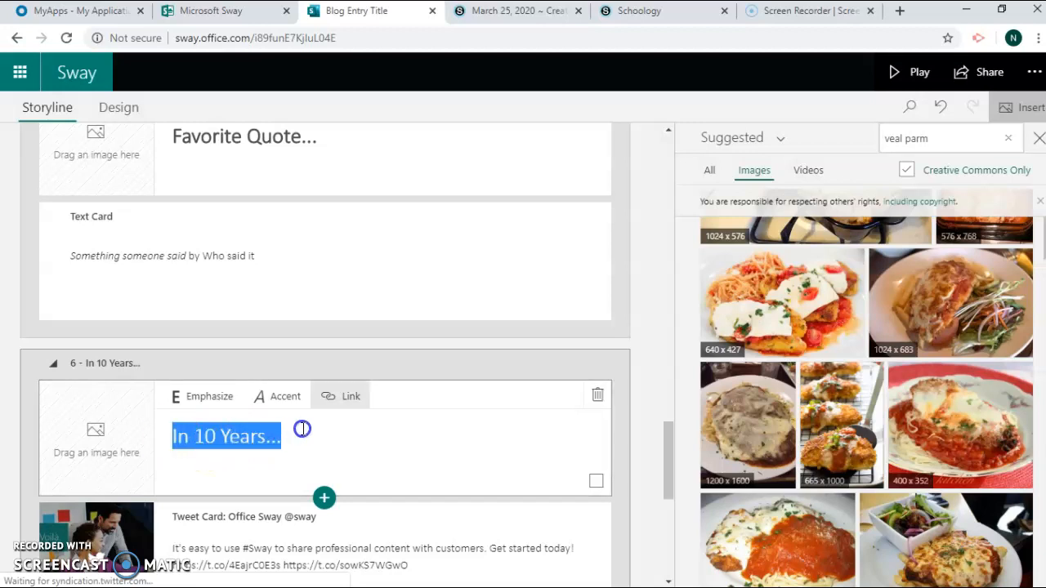
pyautogui.click(221, 394)
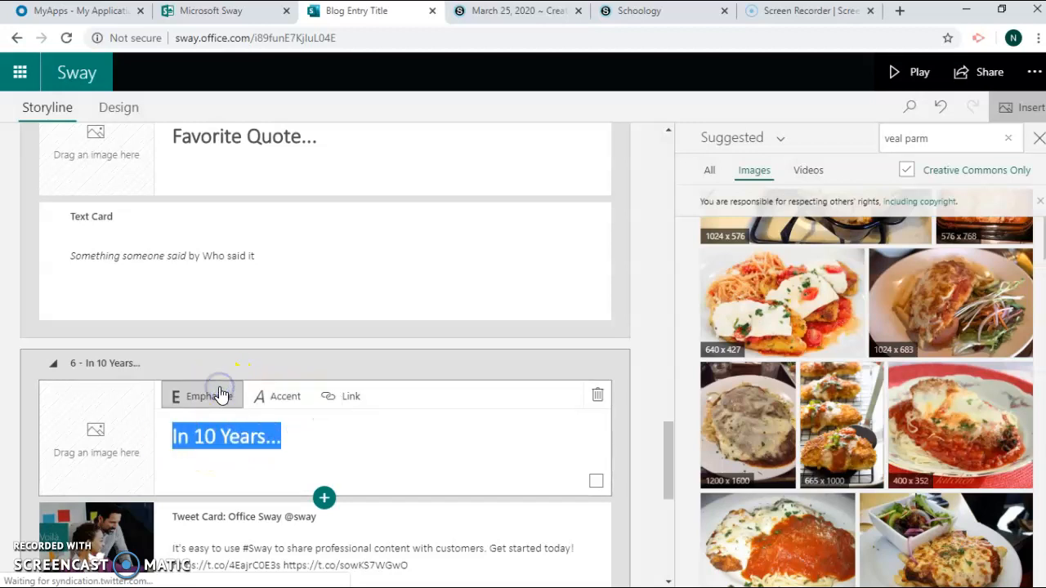
# Delete the template Office Sway tweet card below the "In 10 Years..." heading
pyautogui.moveTo(671, 445); pyautogui.dragTo(675, 473)
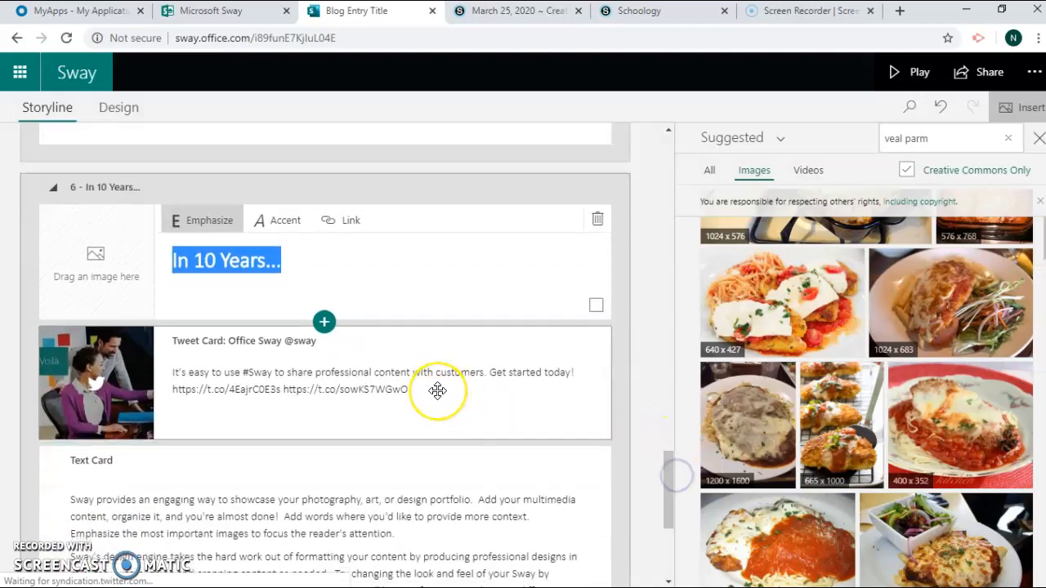
pyautogui.click(437, 390)
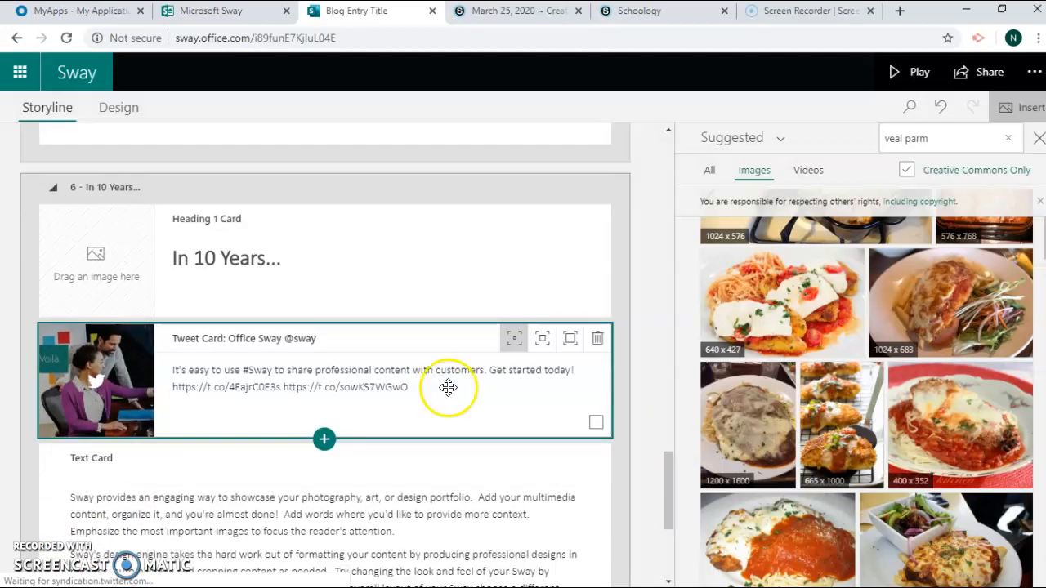
pyautogui.click(597, 351)
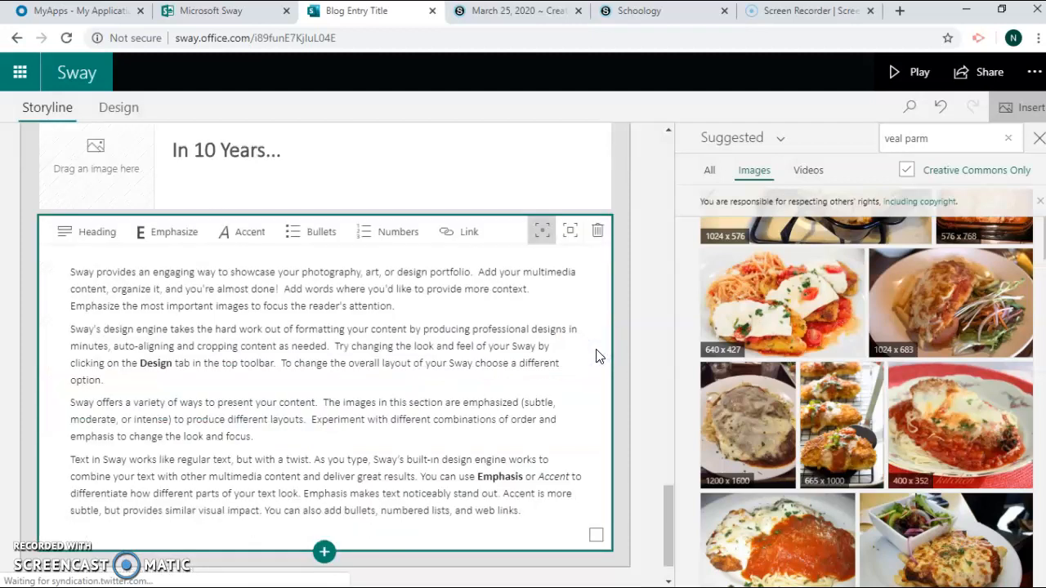
# Clear all template text from the text card below the "In 10 Years..." heading, leaving the card ready for text entry
pyautogui.click(72, 278)
pyautogui.moveTo(72, 272); pyautogui.dragTo(554, 506)
pyautogui.press('Delete')
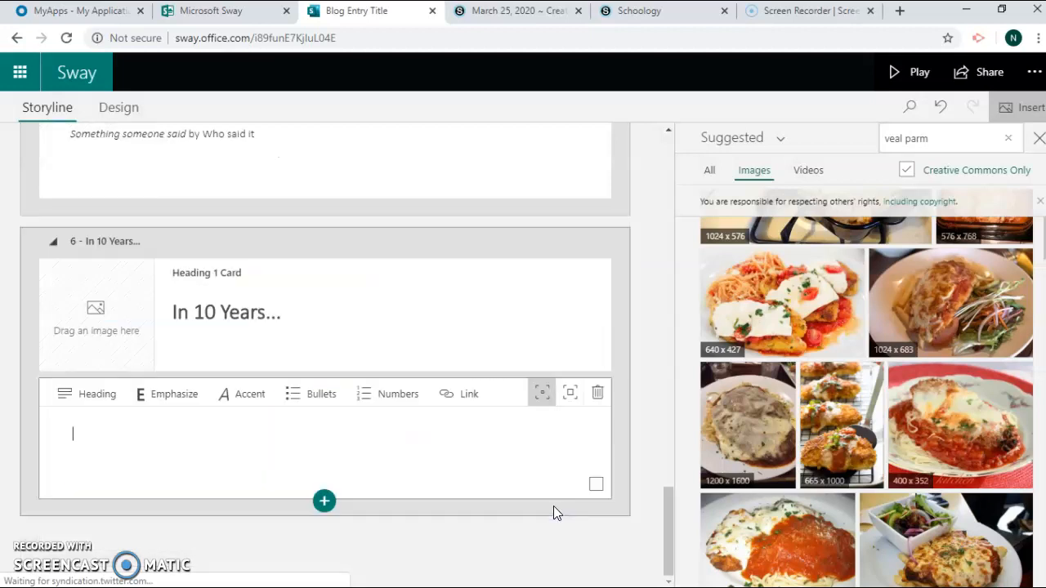
pyautogui.click(103, 446)
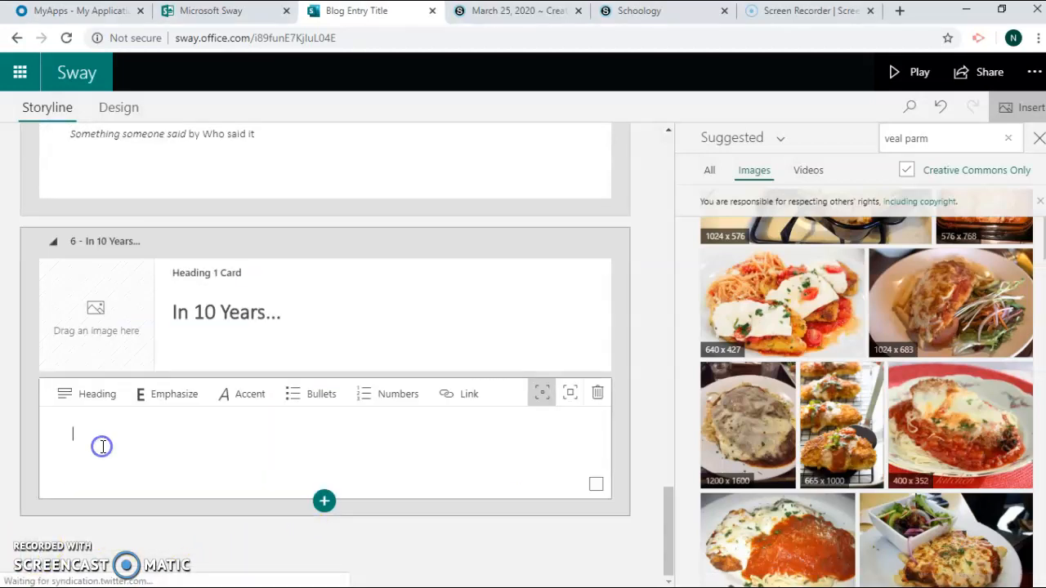